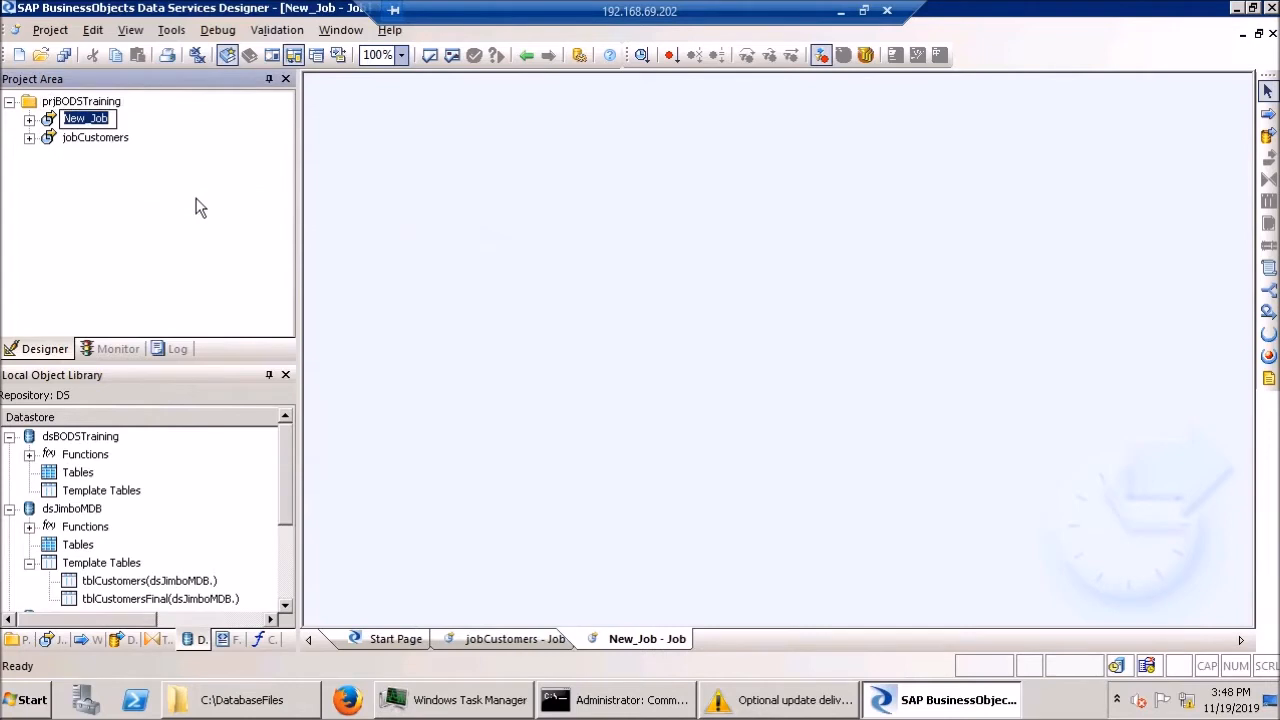
- Name the new job jobSQLTraining and add a data flow named dfGetStates to it
{"action": "type", "text": "jobSQLTraining"}
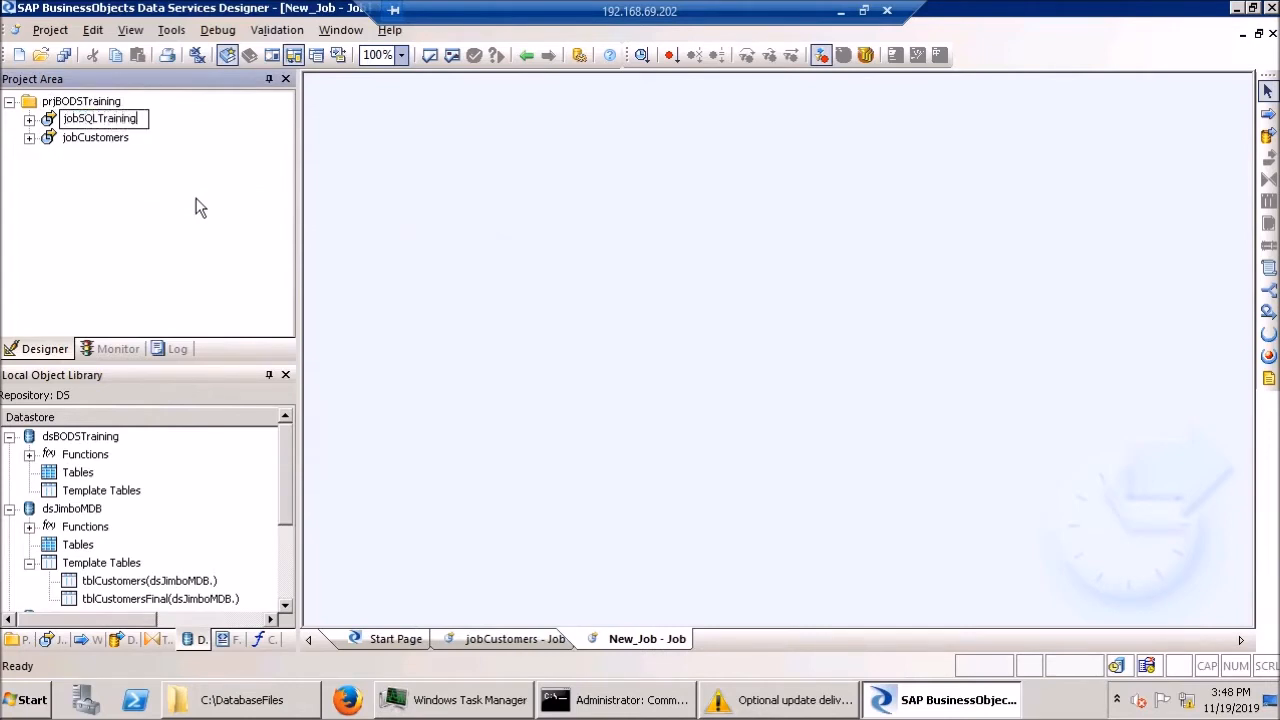
{"action": "key", "text": "Return"}
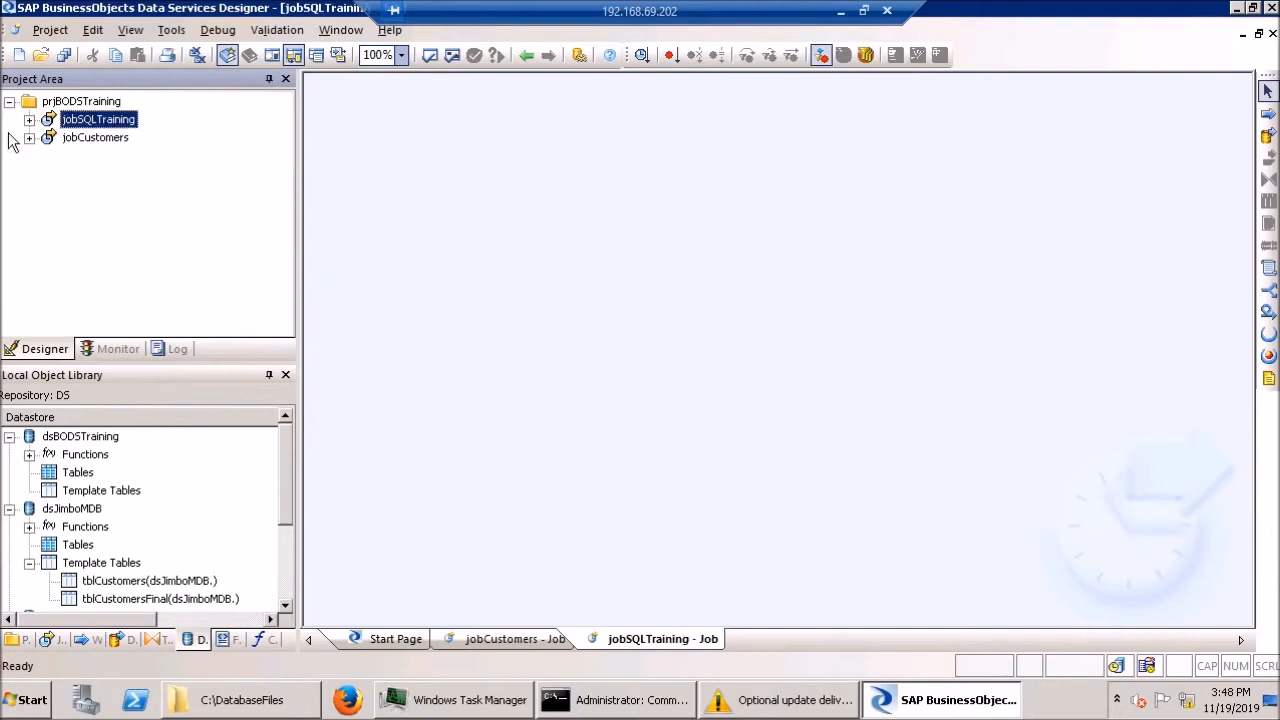
{"action": "left_click", "coordinate": [1268, 135]}
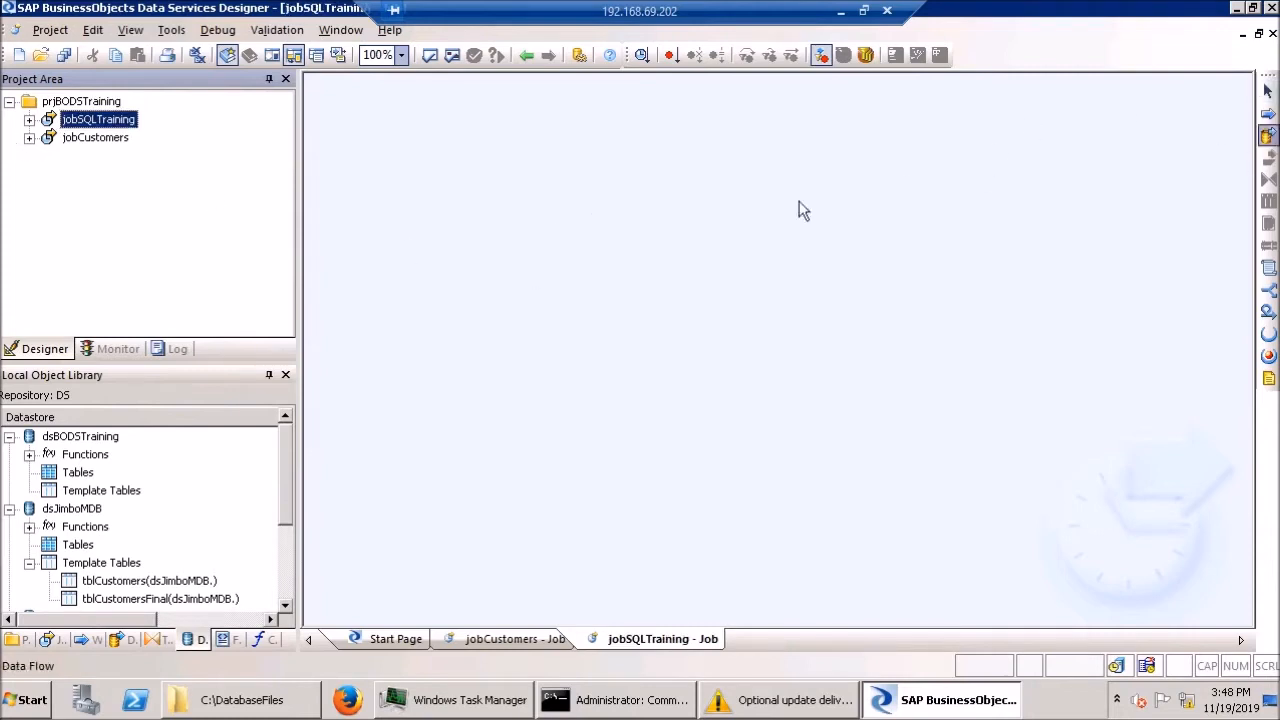
{"action": "left_click", "coordinate": [386, 250]}
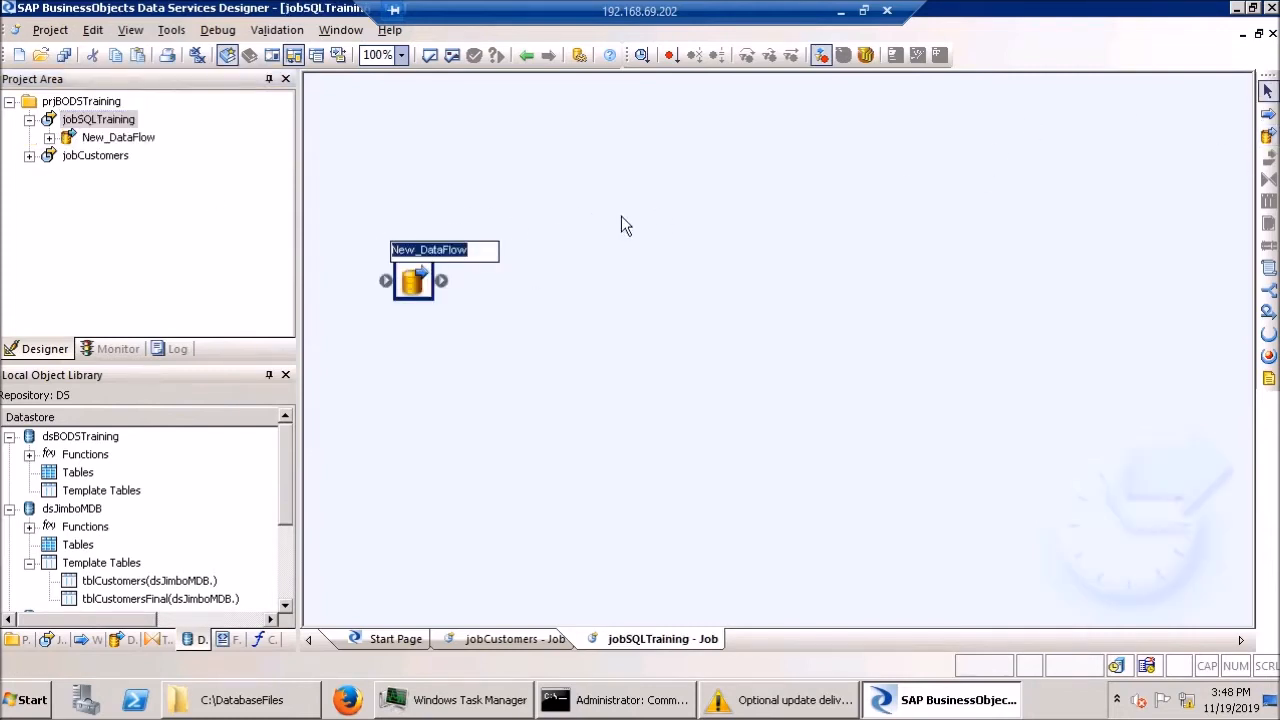
{"action": "type", "text": "dfGetStates"}
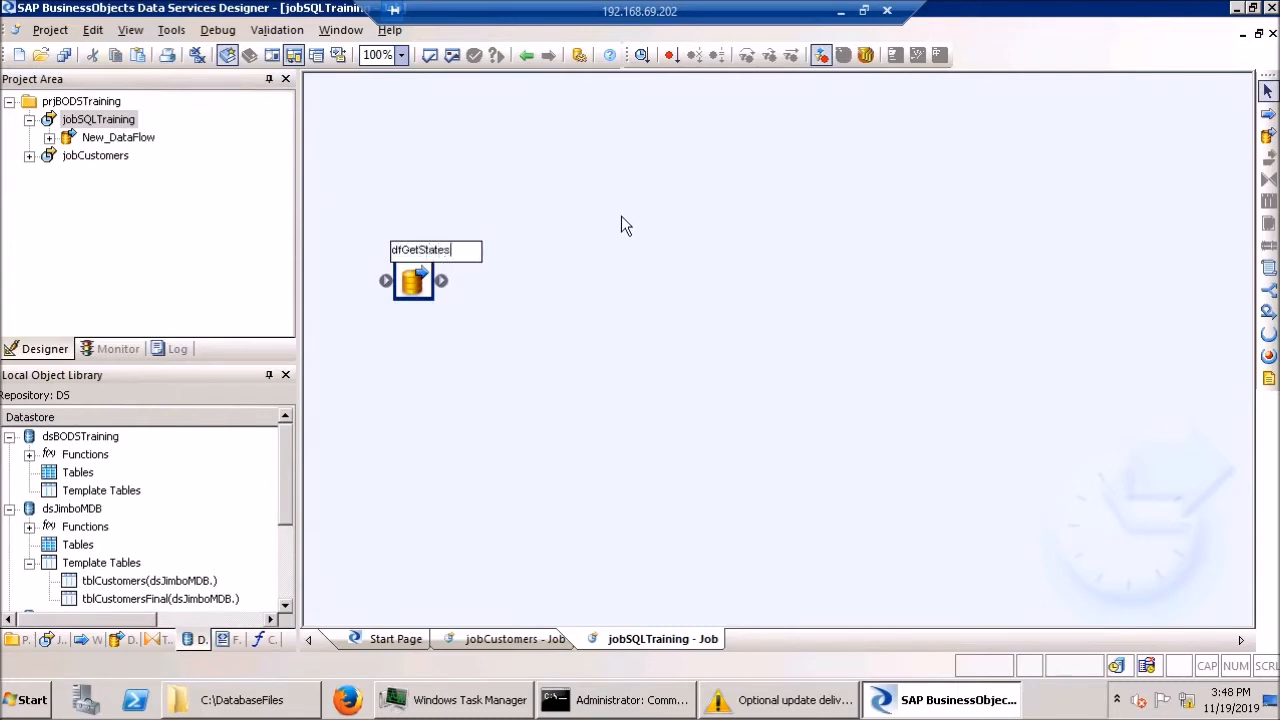
{"action": "key", "text": "Return"}
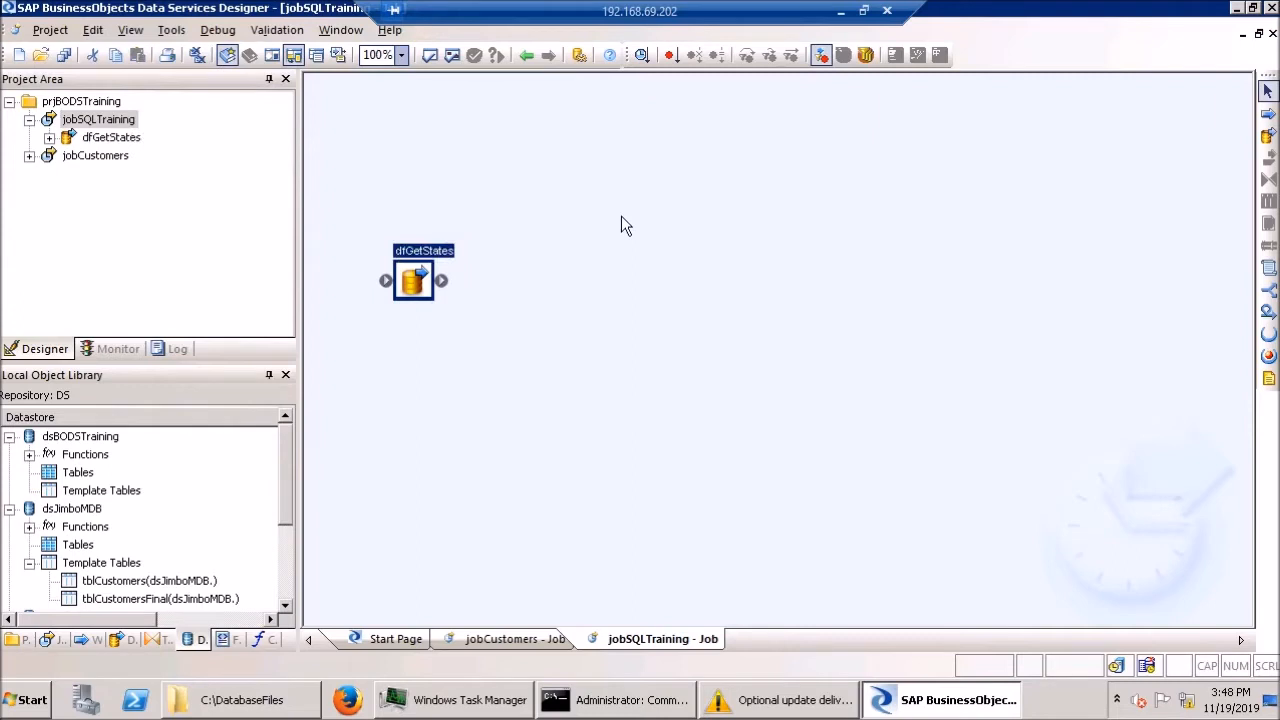
- Open the dfGetStates data flow, import table T005U by name into the dsMiniSAP datastore, and place it in the flow as a source
{"action": "double_click", "coordinate": [416, 284]}
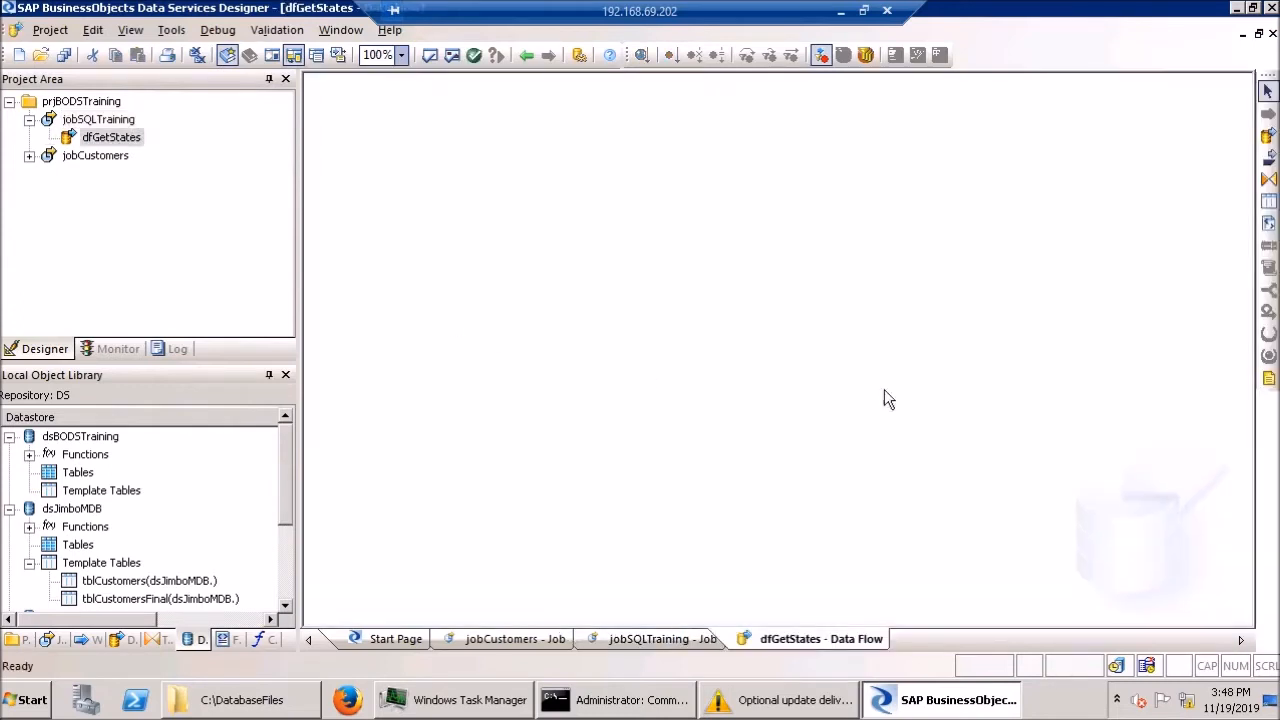
{"action": "left_click", "coordinate": [285, 549]}
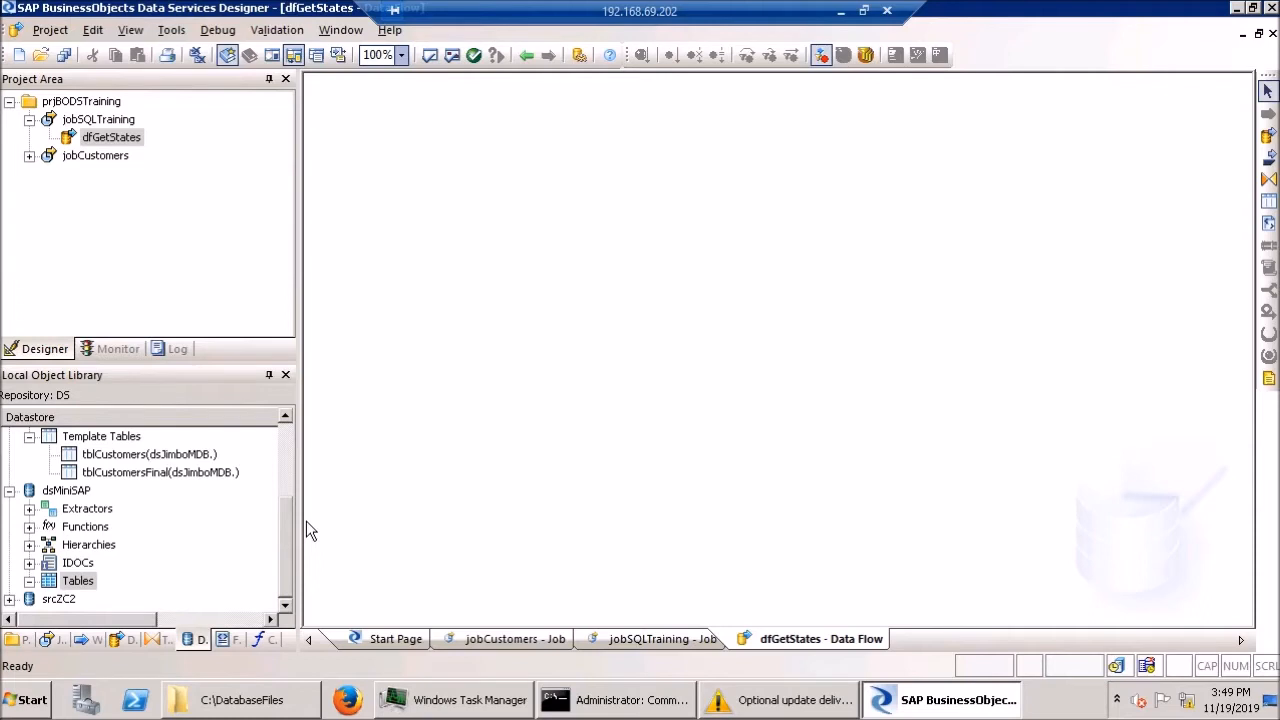
{"action": "right_click", "coordinate": [88, 581]}
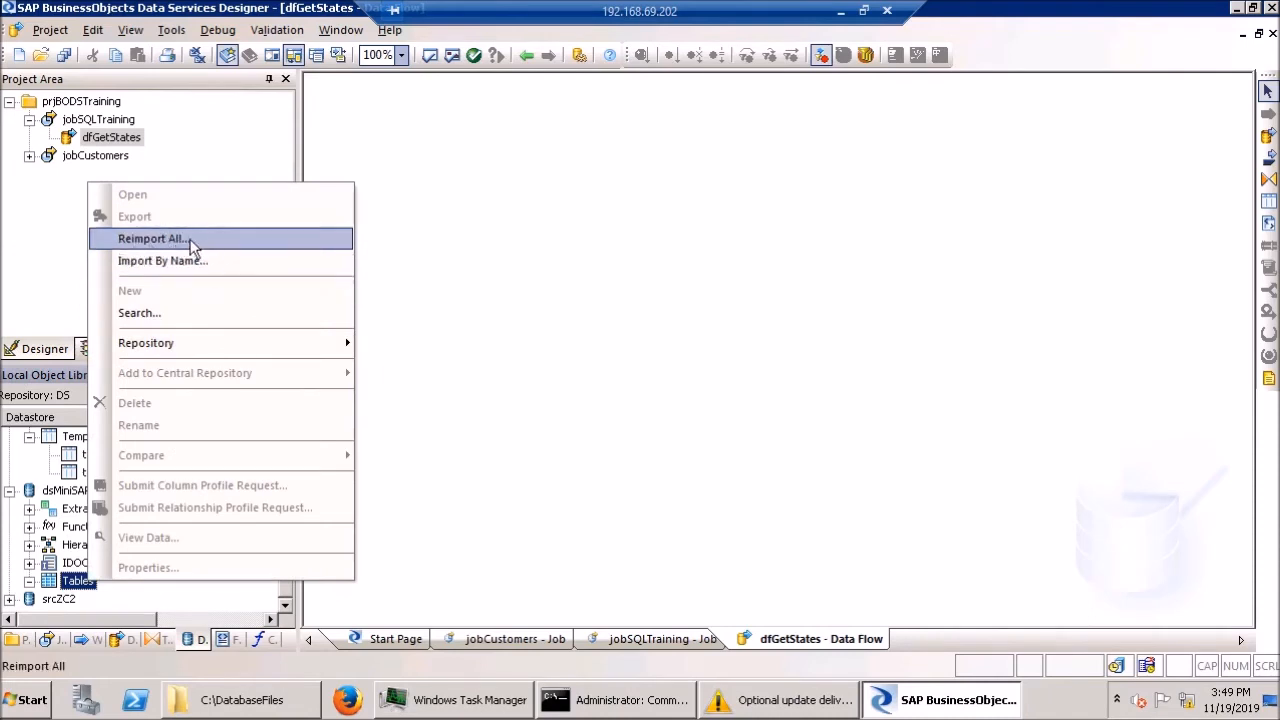
{"action": "left_click", "coordinate": [172, 260]}
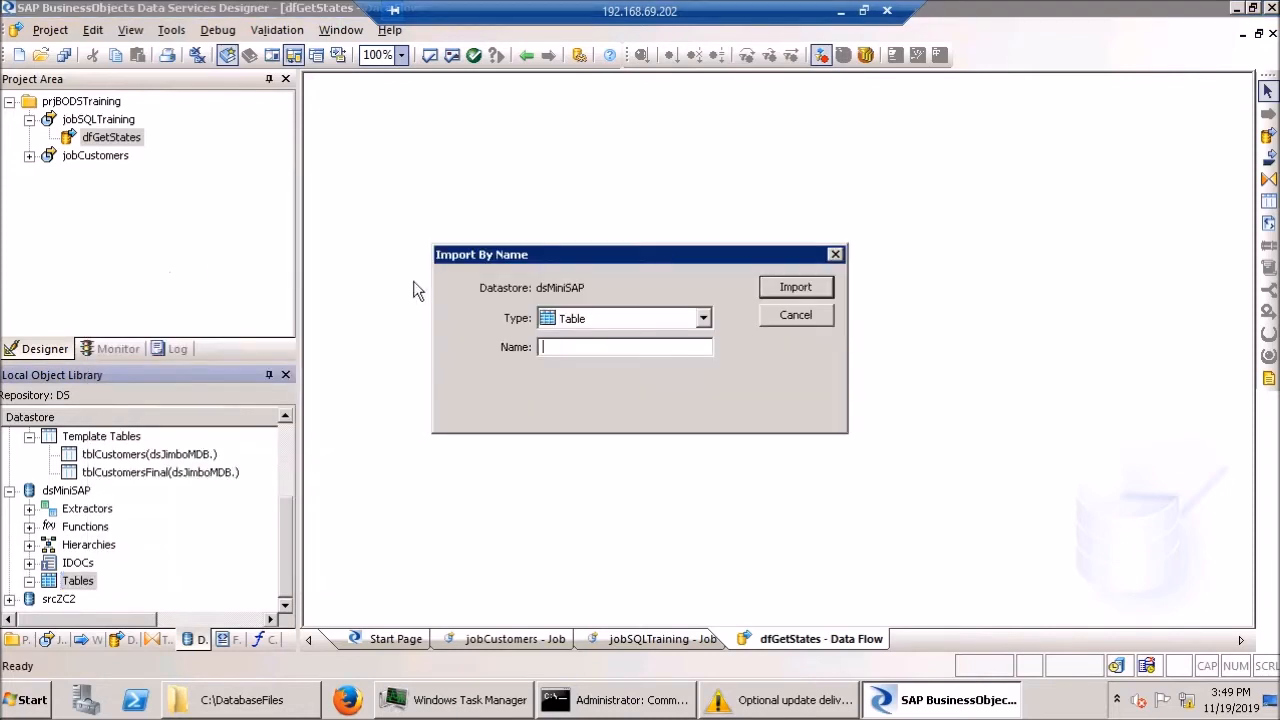
{"action": "type", "text": "T005U"}
{"action": "key", "text": "Return"}
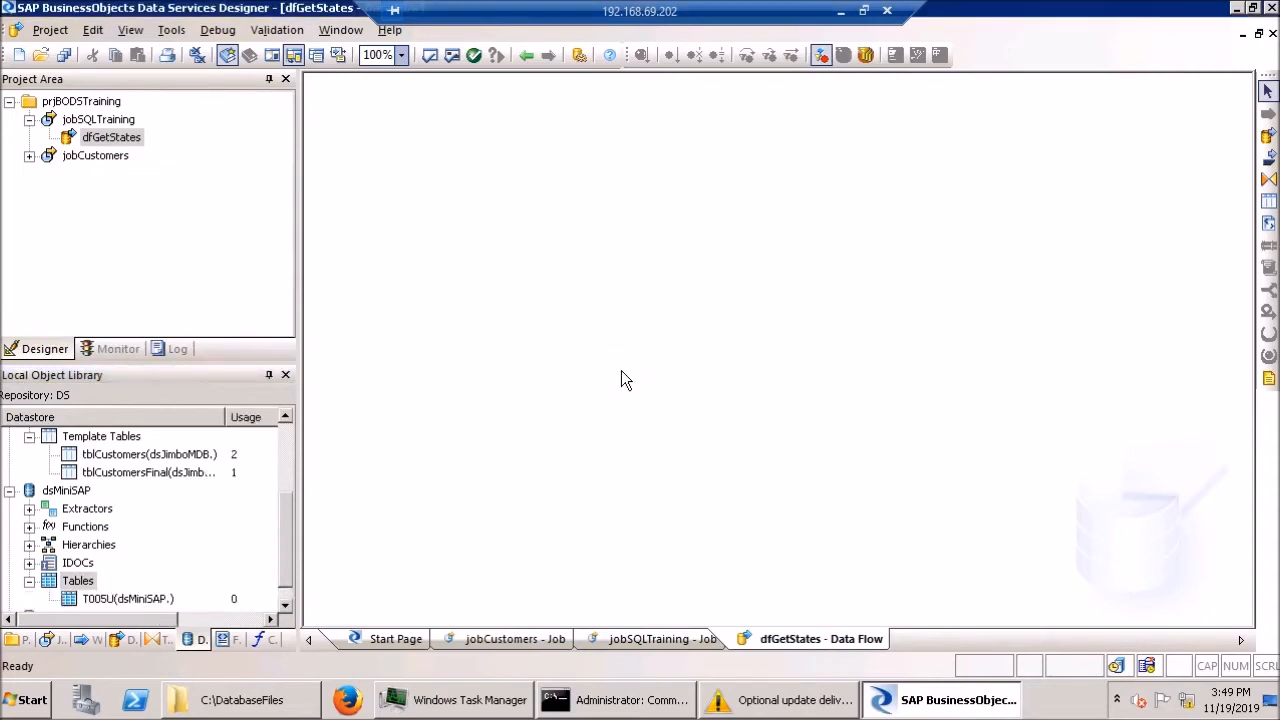
{"action": "left_click_drag", "start_coordinate": [110, 602], "coordinate": [377, 282]}
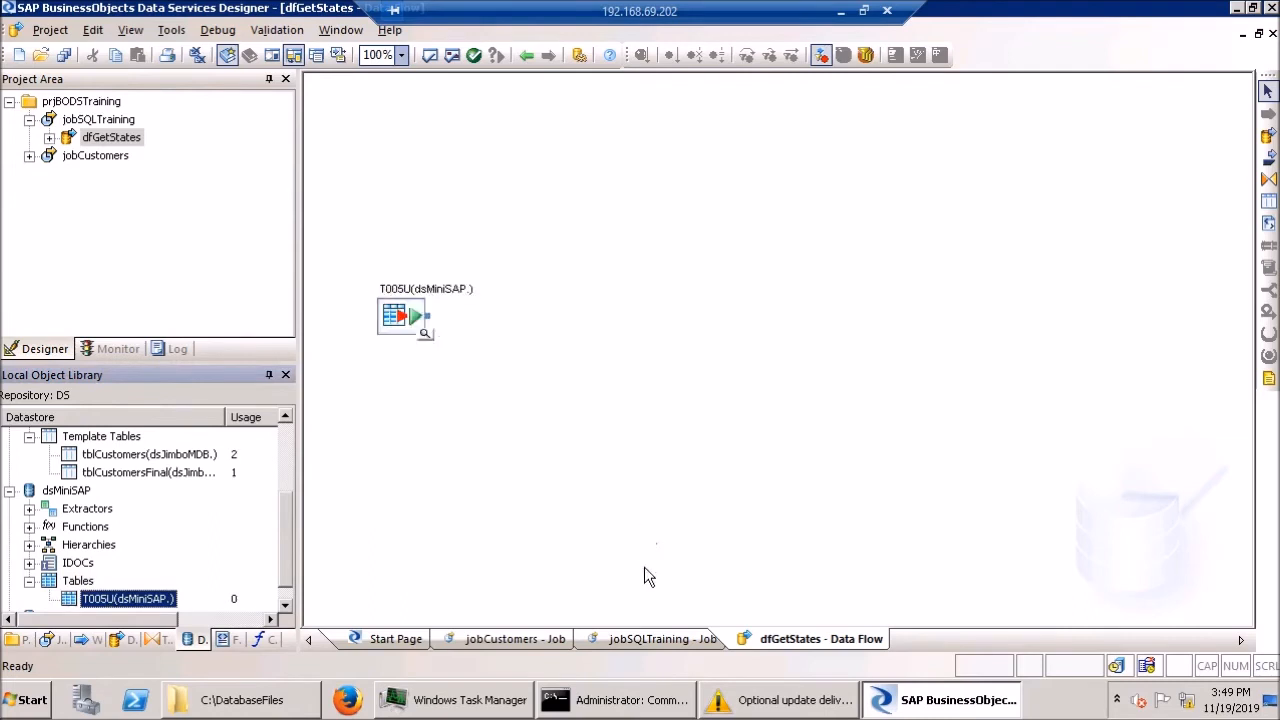
- Add a Query transform named qryUSStates to the data flow and connect the T005U source to it
{"action": "left_click", "coordinate": [1268, 178]}
{"action": "left_click", "coordinate": [571, 300]}
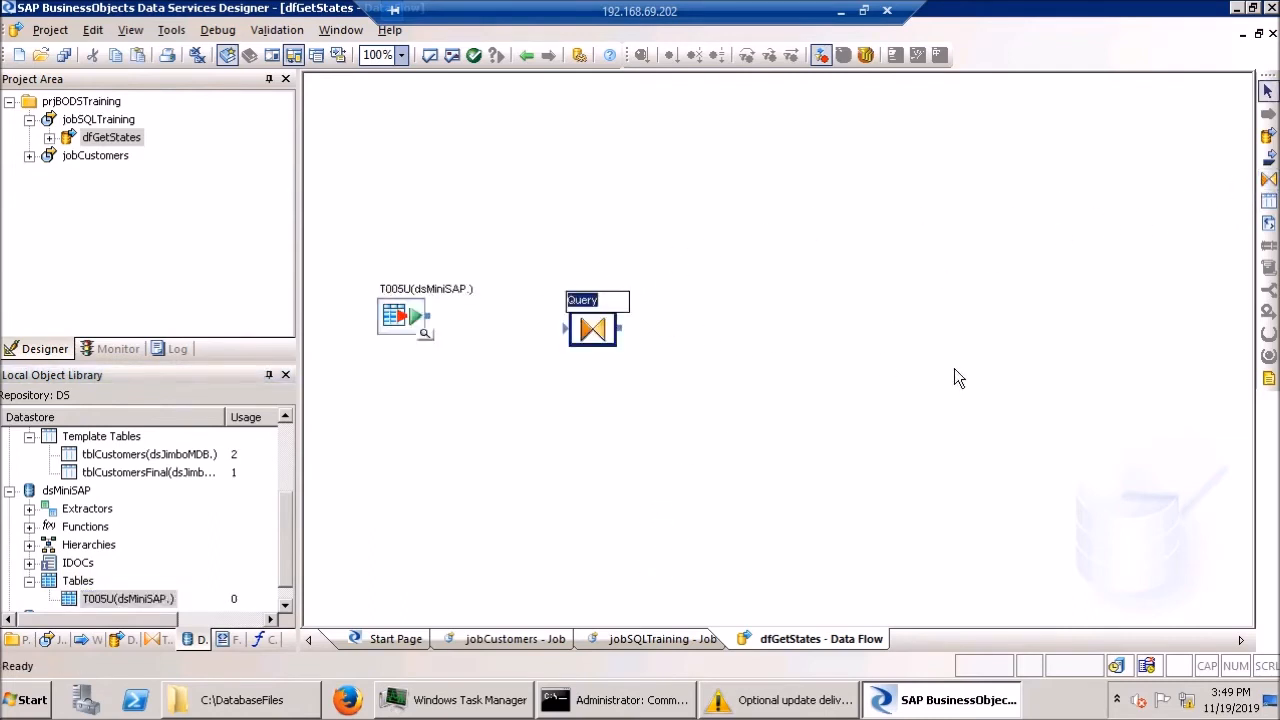
{"action": "type", "text": "qryUSStates"}
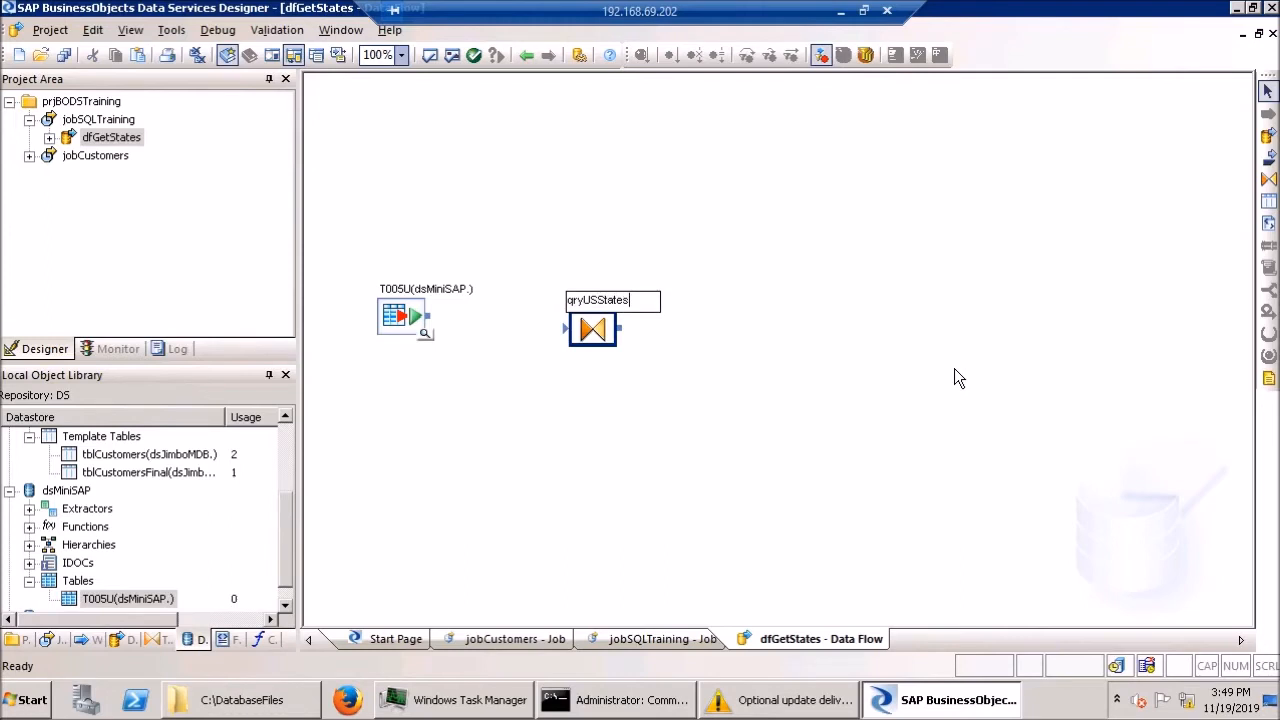
{"action": "key", "text": "Return"}
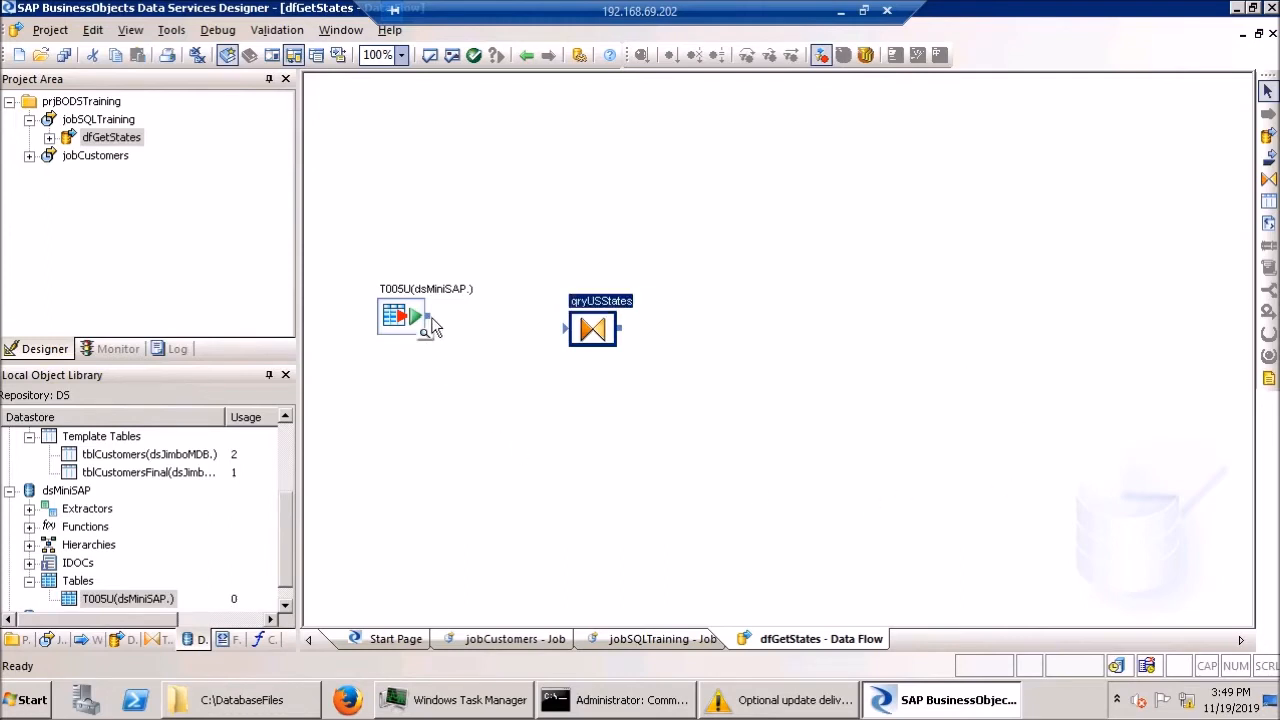
{"action": "left_click_drag", "start_coordinate": [428, 317], "coordinate": [572, 330]}
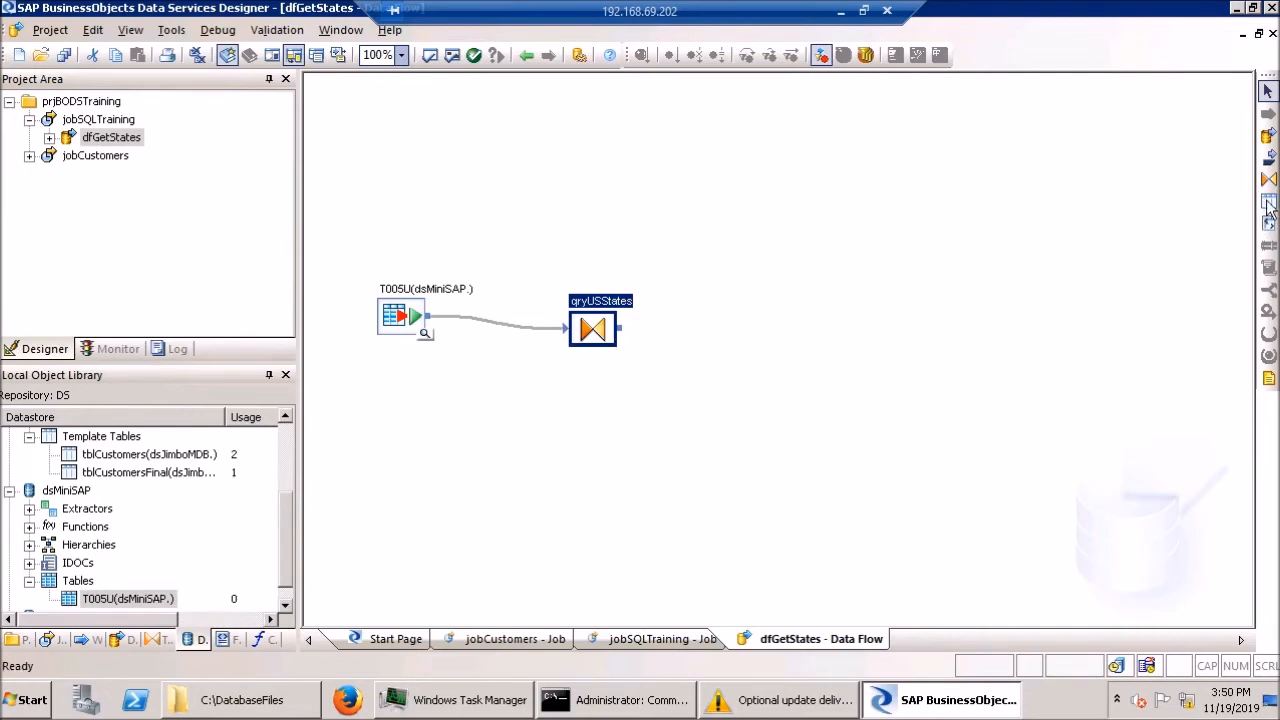
- Open qryUSStates and map the SPRAS, LAND1, BLAND and BEZEI columns of T005U to its output schema
{"action": "double_click", "coordinate": [593, 329]}
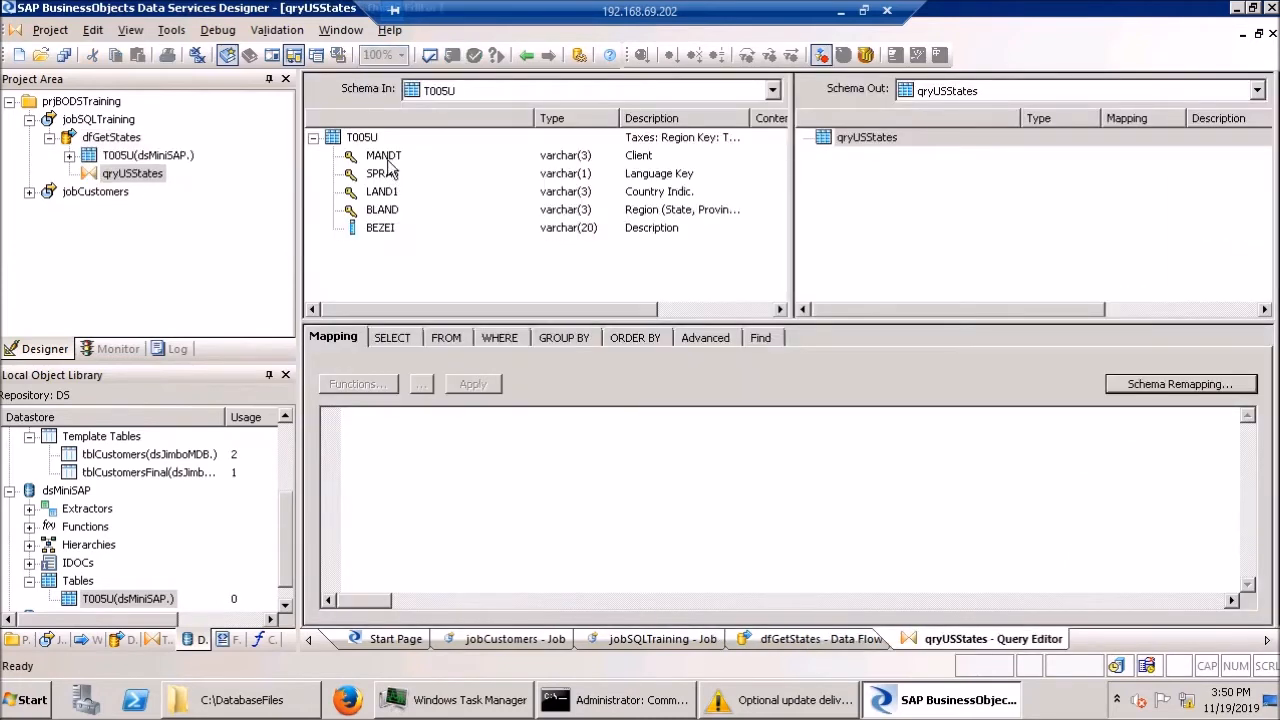
{"action": "left_click", "coordinate": [390, 158]}
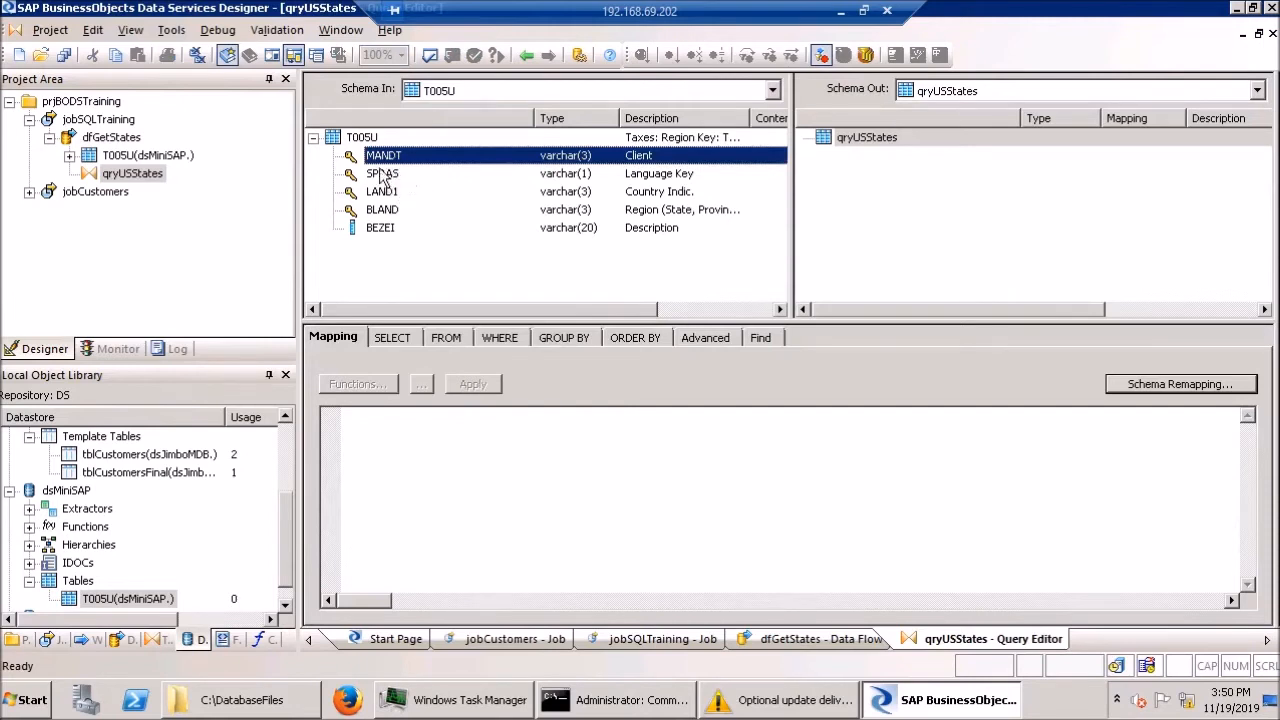
{"action": "left_click", "coordinate": [381, 178]}
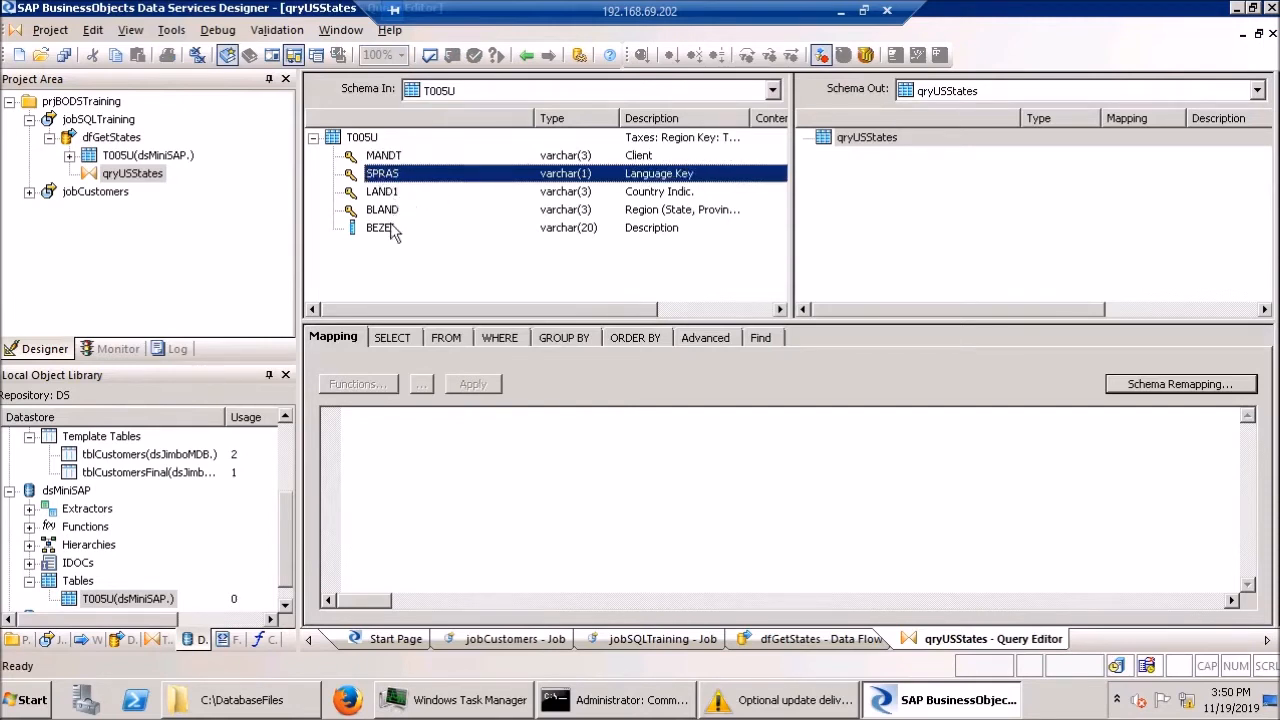
{"action": "left_click", "coordinate": [381, 229], "text": "shift"}
{"action": "left_click_drag", "start_coordinate": [385, 190], "coordinate": [857, 206]}
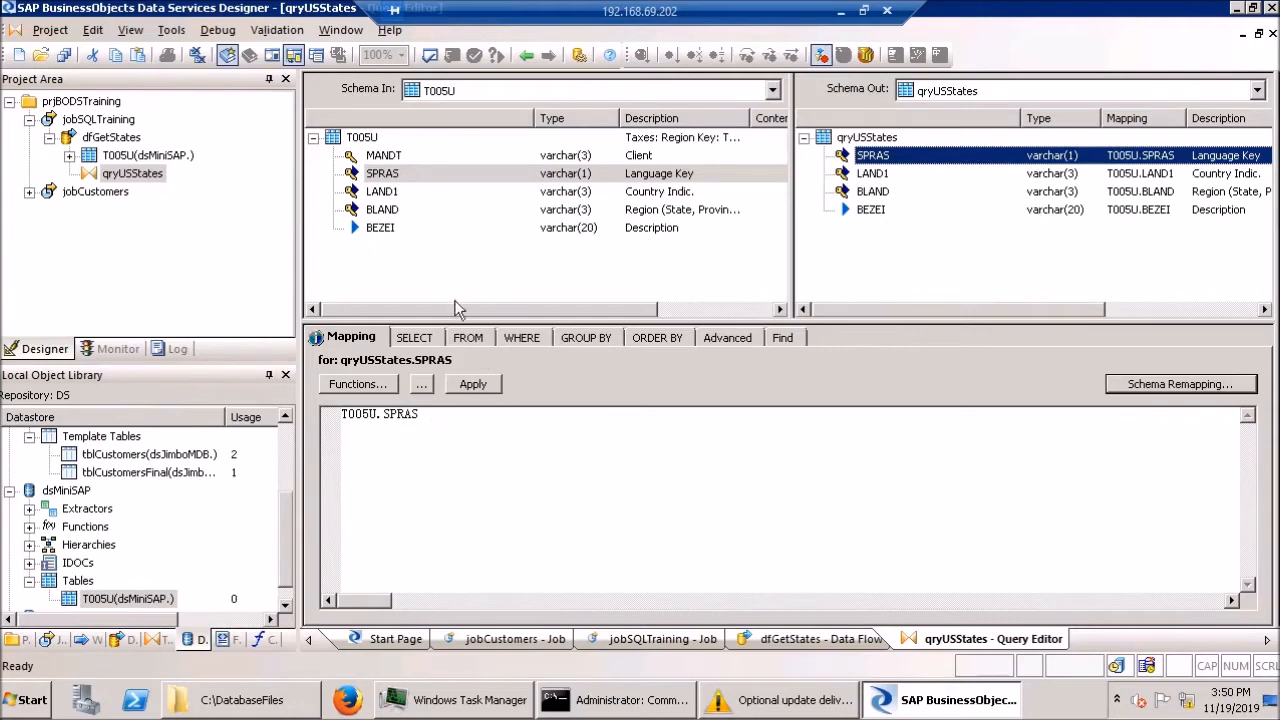
- Set the query's WHERE clause to T005U.SPRAS = 'E' and T005U.LAND1 = 'US'
{"action": "left_click", "coordinate": [467, 340]}
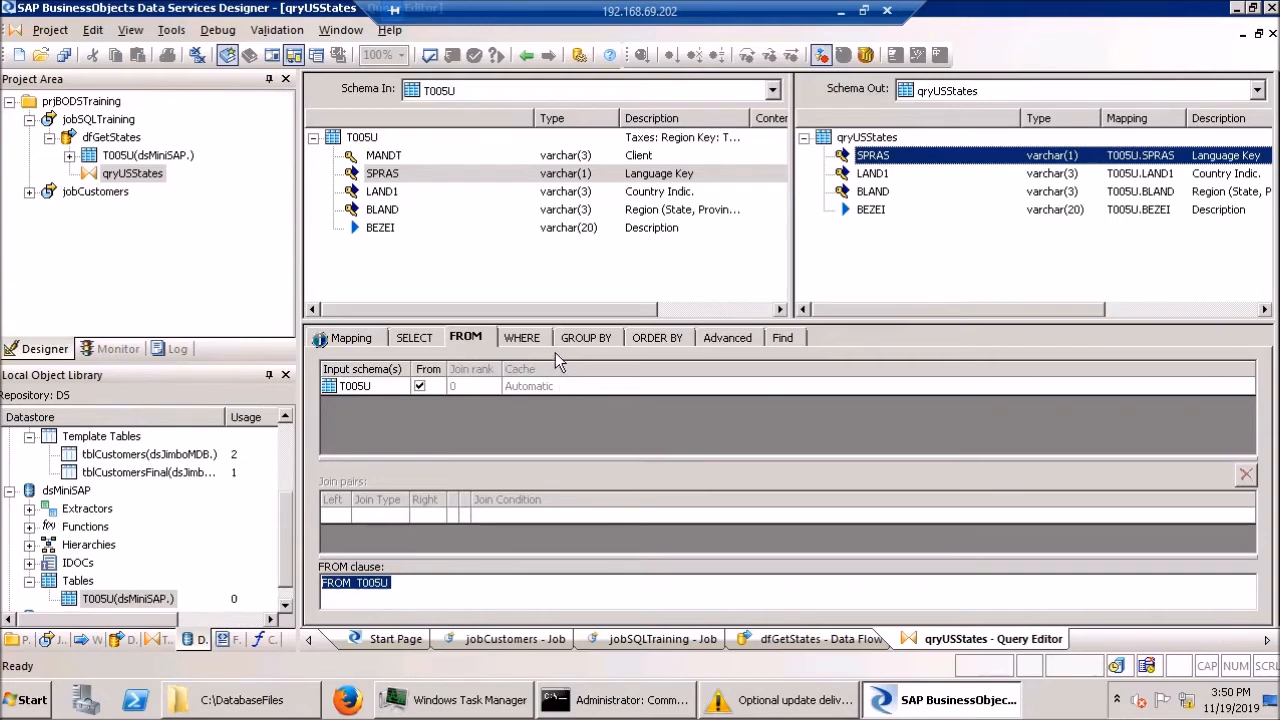
{"action": "left_click", "coordinate": [525, 340]}
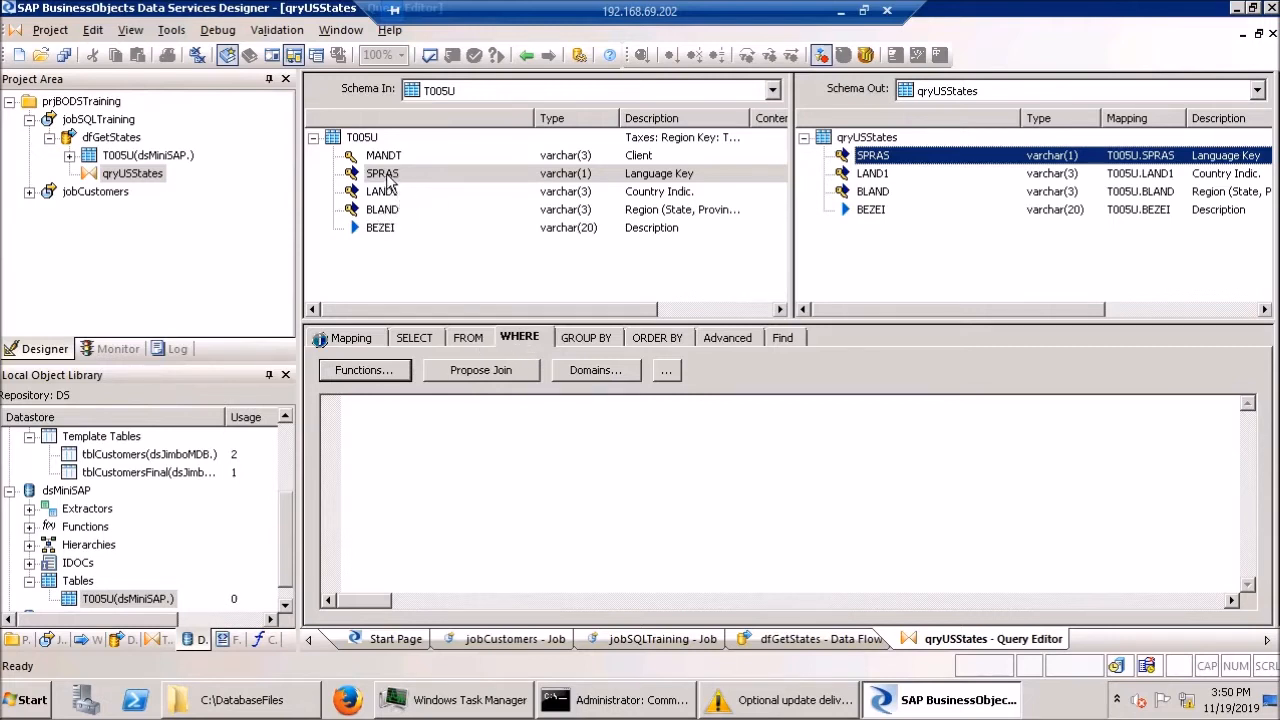
{"action": "left_click_drag", "start_coordinate": [388, 181], "coordinate": [566, 400]}
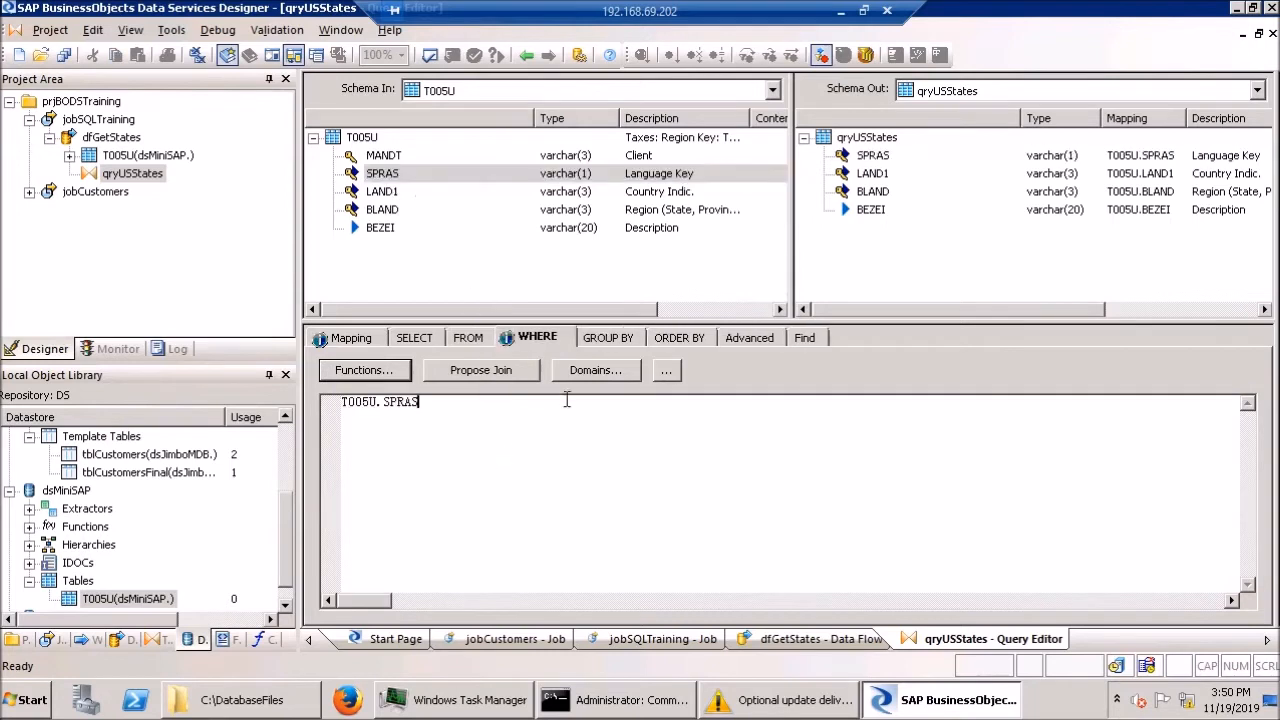
{"action": "type", "text": "= 'E' and"}
{"action": "left_click_drag", "start_coordinate": [388, 193], "coordinate": [688, 442]}
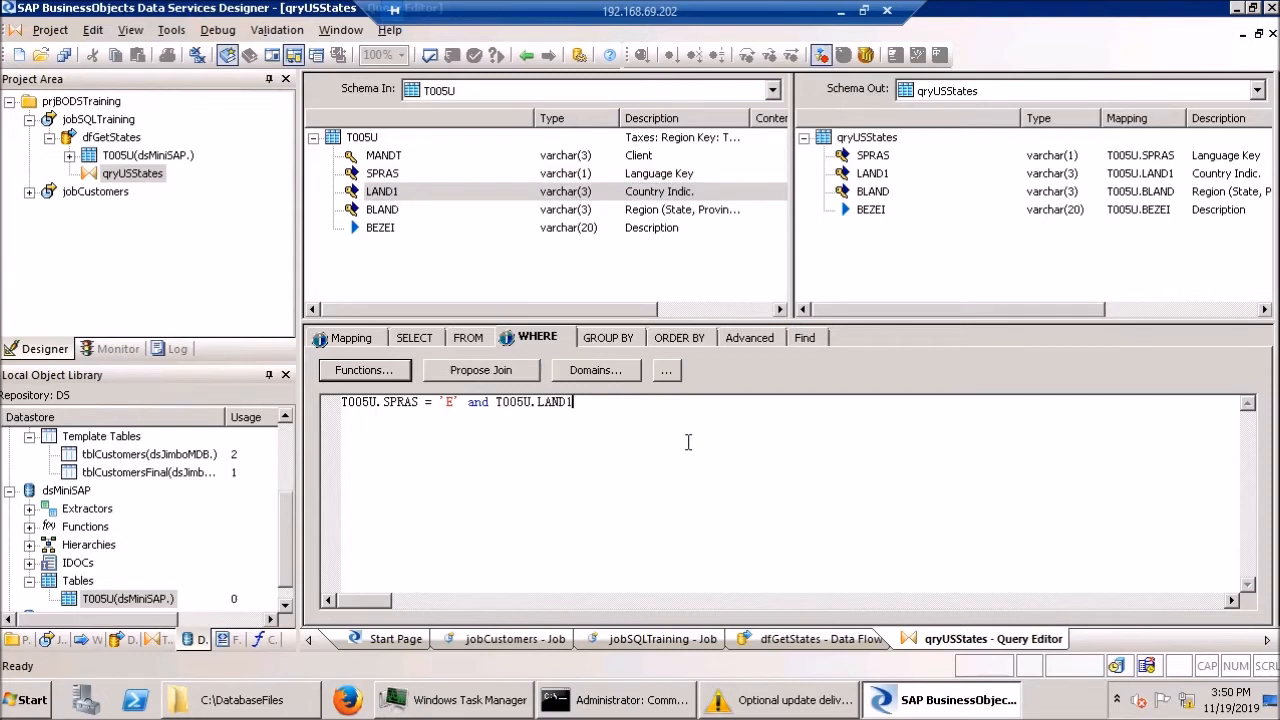
{"action": "type", "text": "="}
{"action": "type", "text": "'US'"}
{"action": "left_click", "coordinate": [583, 405]}
{"action": "left_click", "coordinate": [574, 401]}
{"action": "left_click", "coordinate": [660, 415]}
- Validate the qryUSStates query and return to the dfGetStates data flow
{"action": "left_click", "coordinate": [429, 55]}
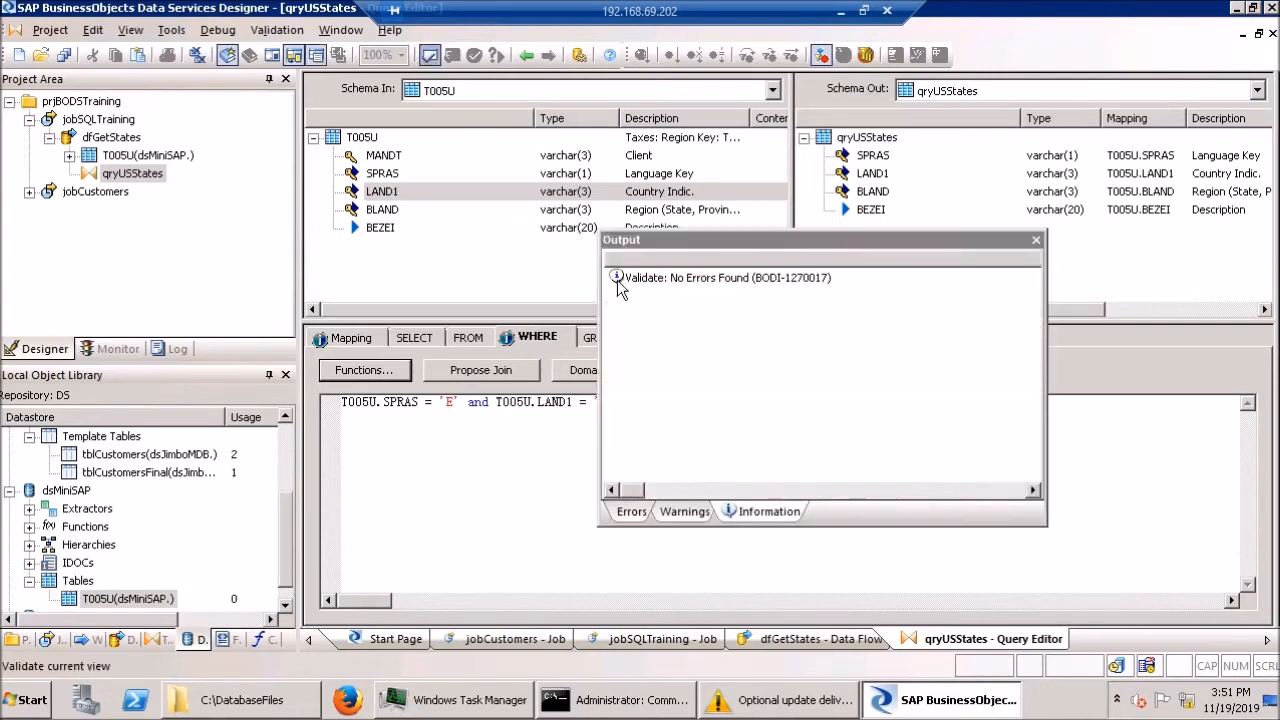
{"action": "left_click", "coordinate": [1033, 242]}
{"action": "left_click", "coordinate": [1273, 33]}
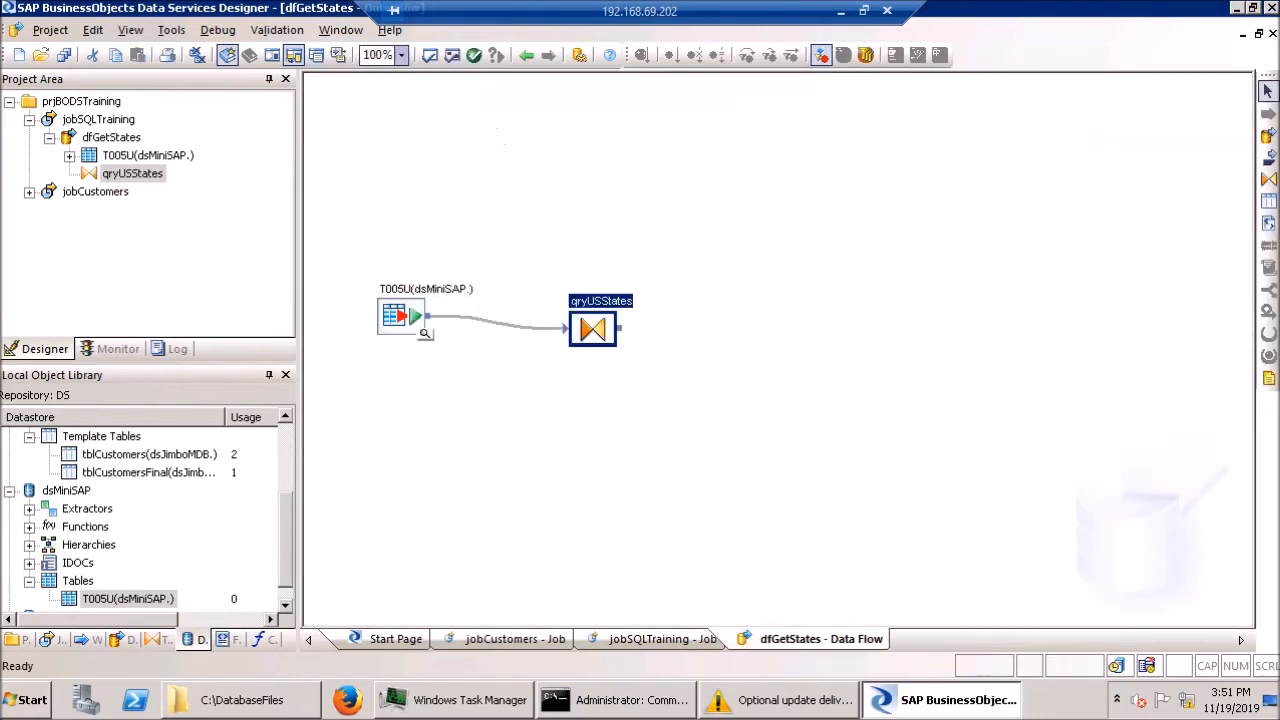
- Add a template table named tblStates in the dsBODSTraining datastore as the target and connect qryUSStates to it
{"action": "left_click", "coordinate": [1268, 201]}
{"action": "left_click", "coordinate": [720, 311]}
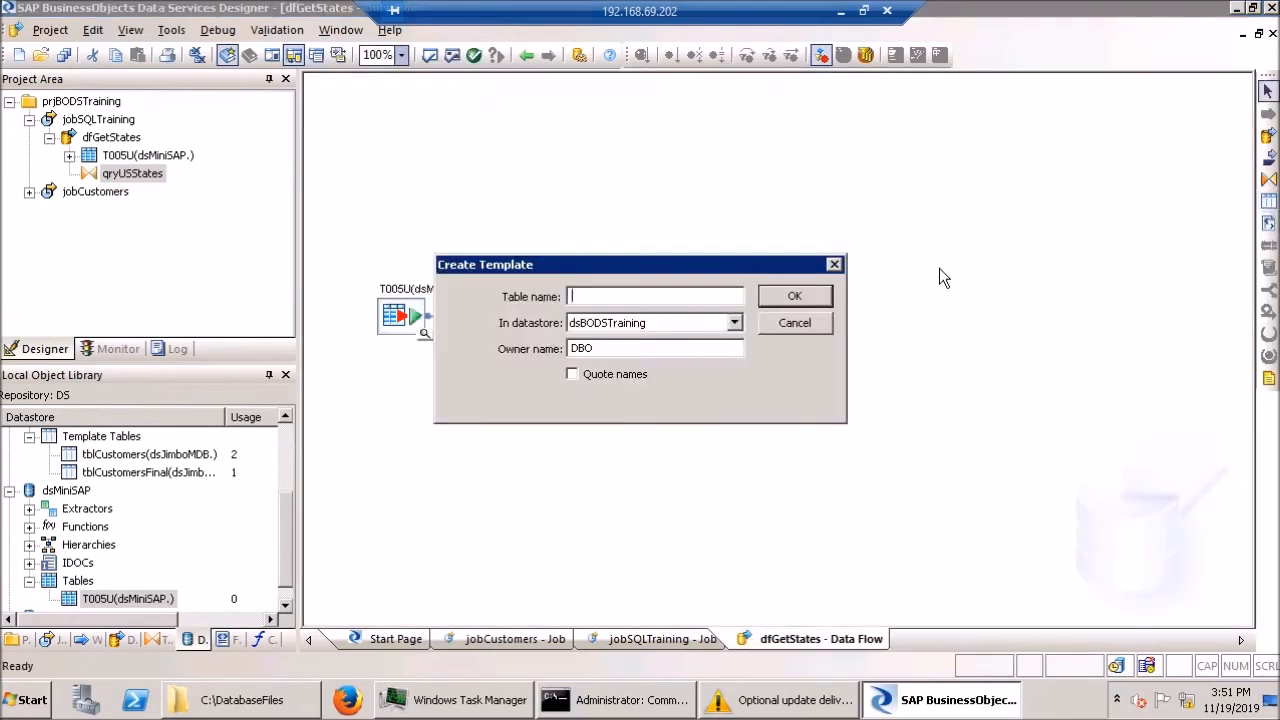
{"action": "type", "text": "tblStates"}
{"action": "left_click_drag", "start_coordinate": [715, 273], "coordinate": [779, 283]}
{"action": "left_click", "coordinate": [862, 309]}
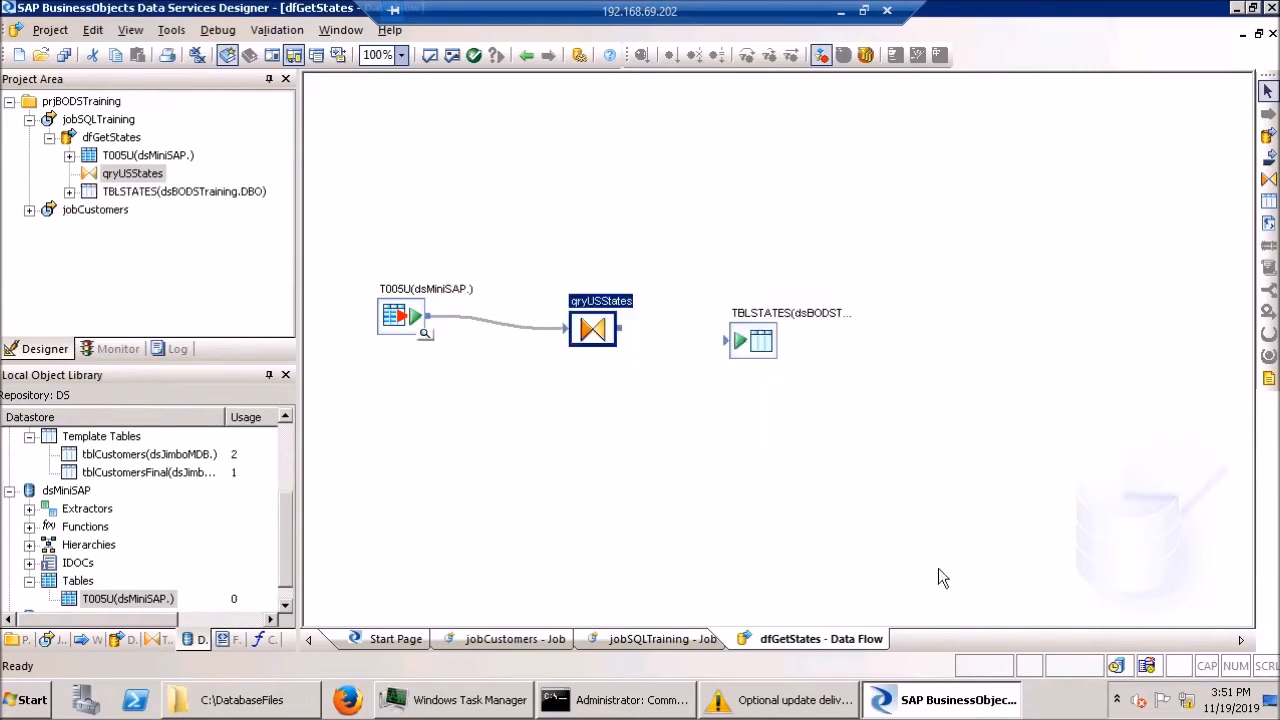
{"action": "left_click_drag", "start_coordinate": [632, 332], "coordinate": [740, 341]}
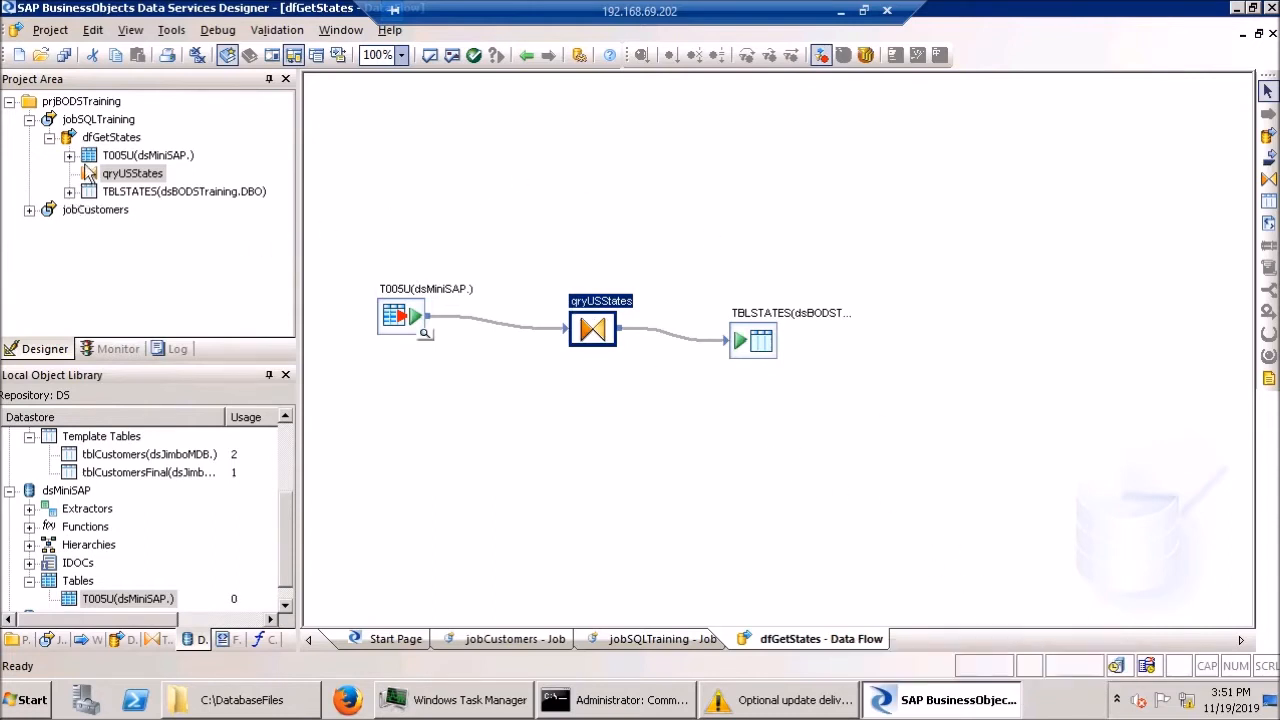
- Save and execute the jobSQLTraining job, accepting the default execution properties
{"action": "left_click", "coordinate": [77, 120]}
{"action": "right_click", "coordinate": [77, 120]}
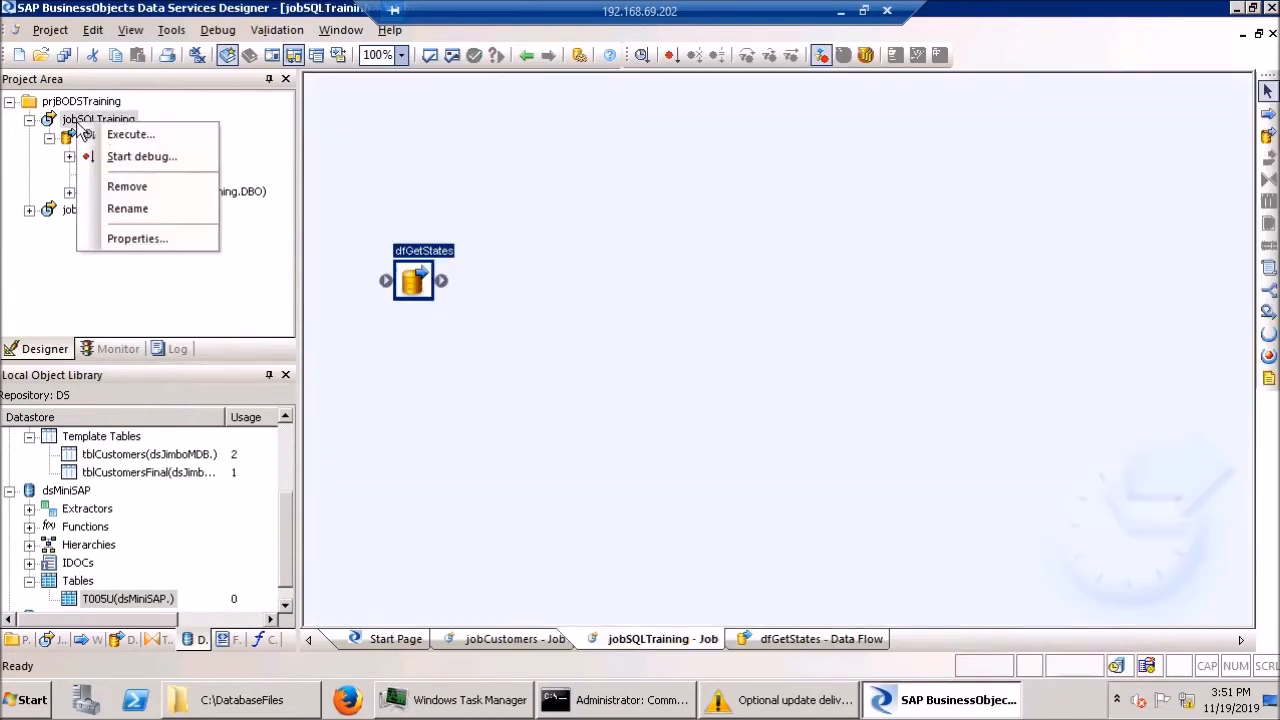
{"action": "left_click", "coordinate": [95, 133]}
{"action": "left_click", "coordinate": [506, 453]}
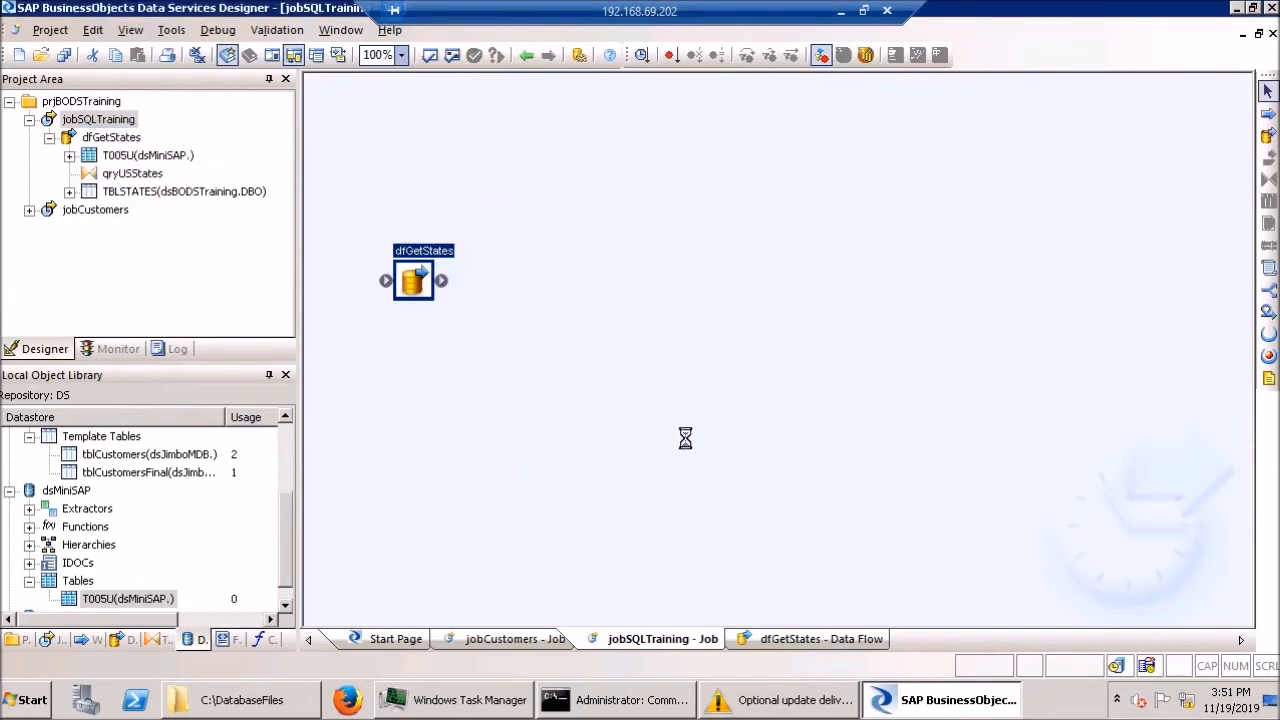
{"action": "left_click", "coordinate": [735, 588]}
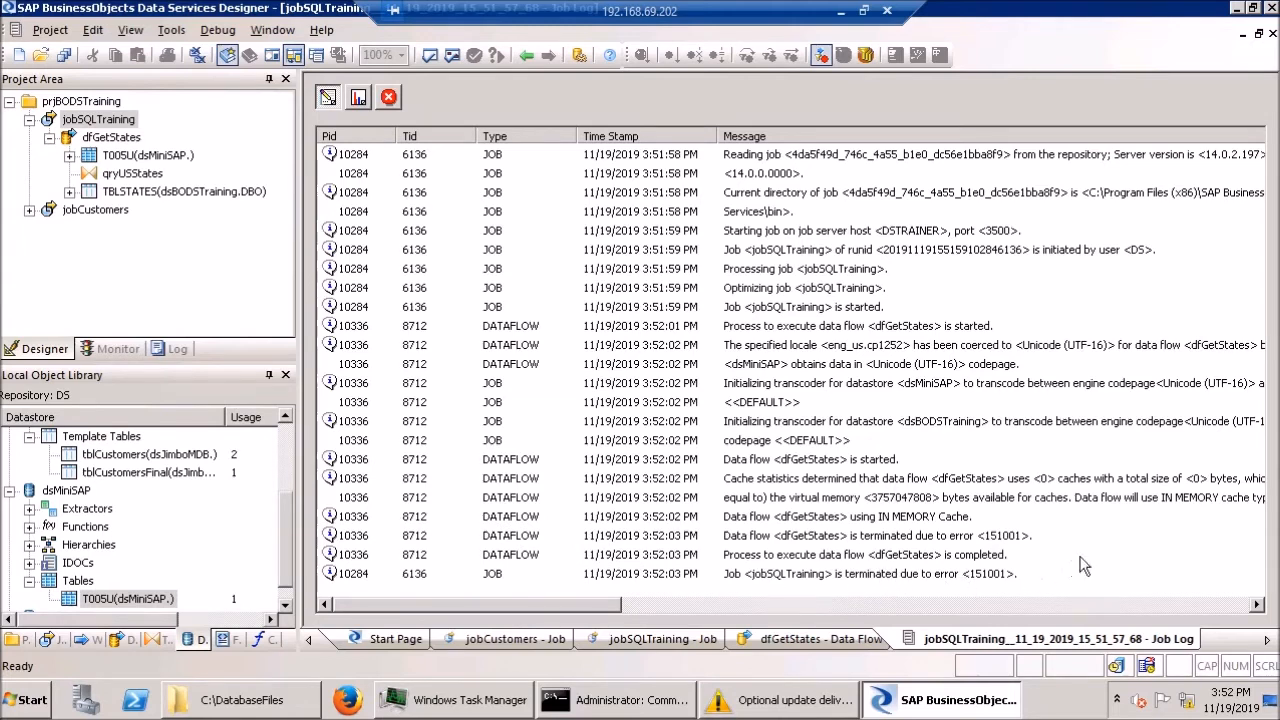
- Examine the full messages in the job's error log and minimize the remote desktop session to reach the local desktop
{"action": "left_click", "coordinate": [388, 96]}
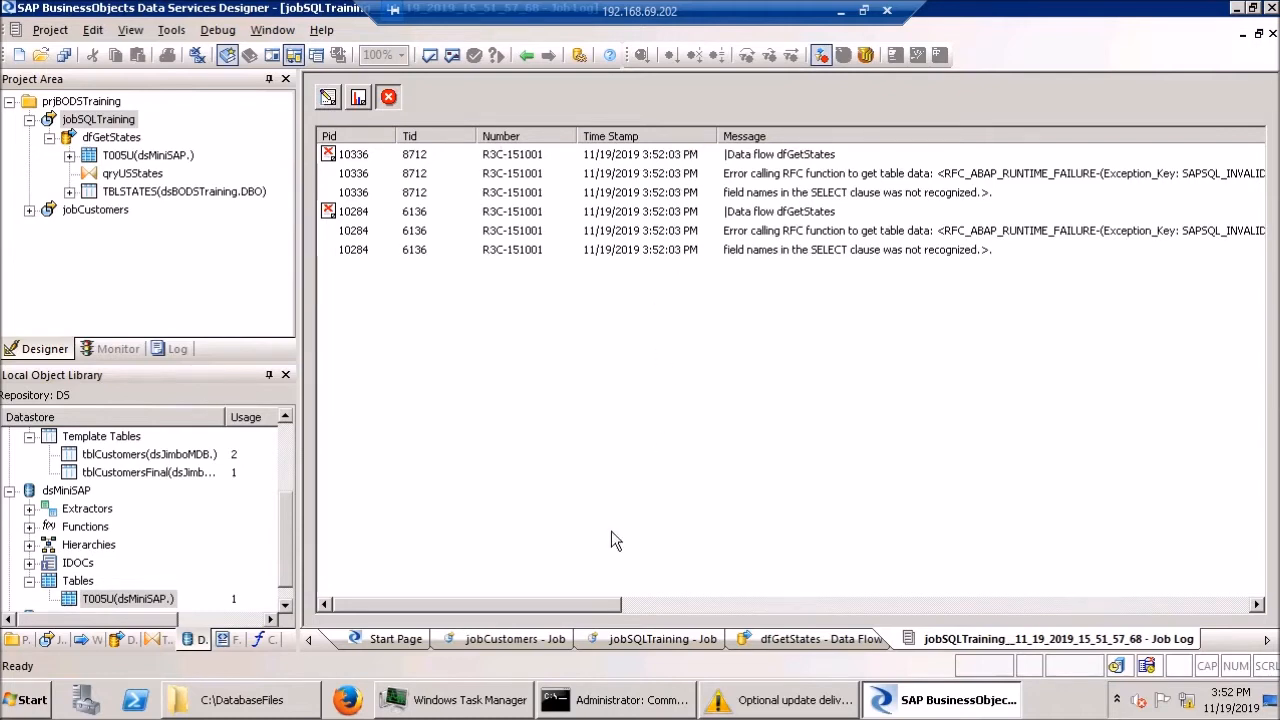
{"action": "left_click_drag", "start_coordinate": [553, 606], "coordinate": [625, 612]}
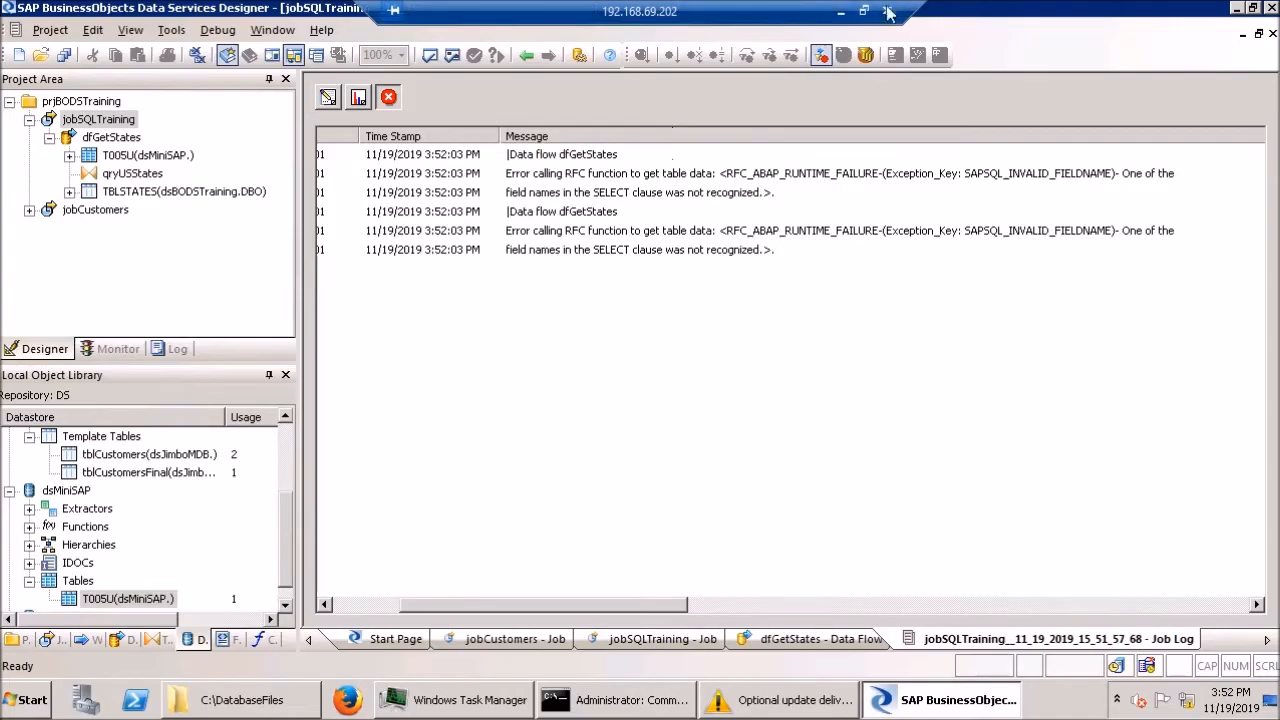
{"action": "left_click", "coordinate": [841, 11]}
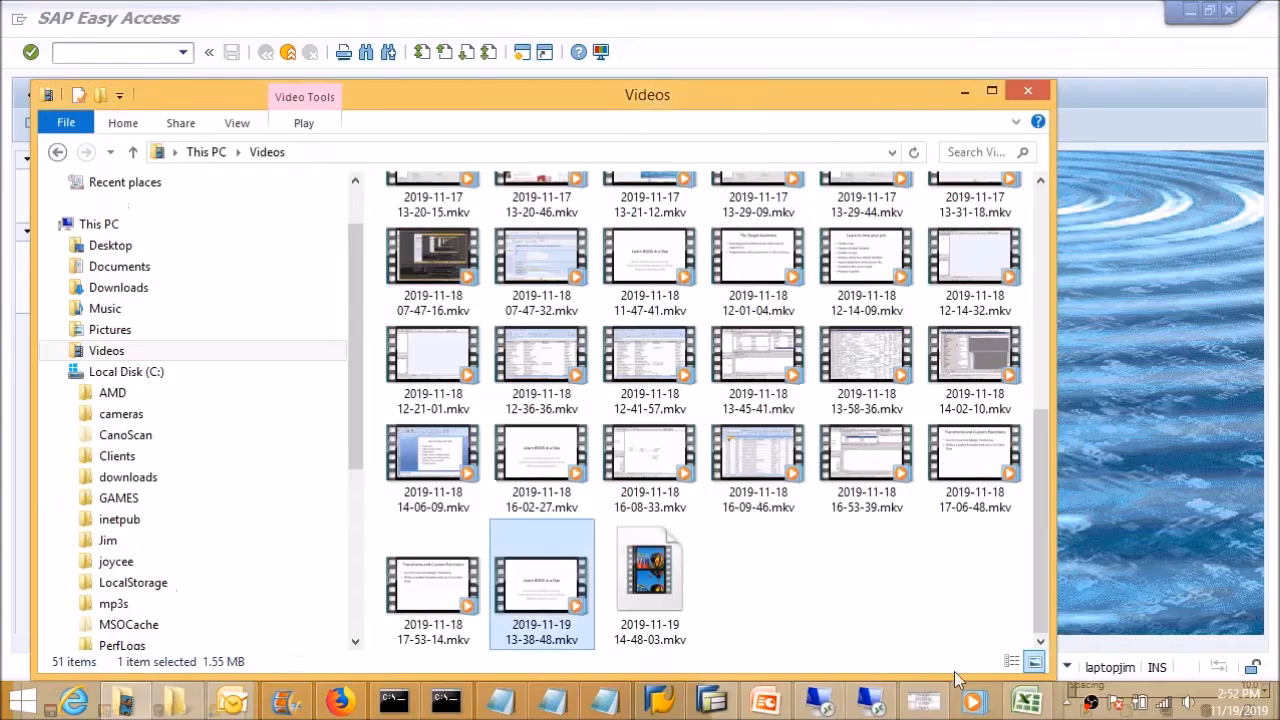
- Switch to the SAP GUI, run transaction ST22, list today's runtime errors and open the most recent SAPSQL_INVALID_FIELDNAME dump
{"action": "left_click", "coordinate": [727, 706]}
{"action": "type", "text": "st22"}
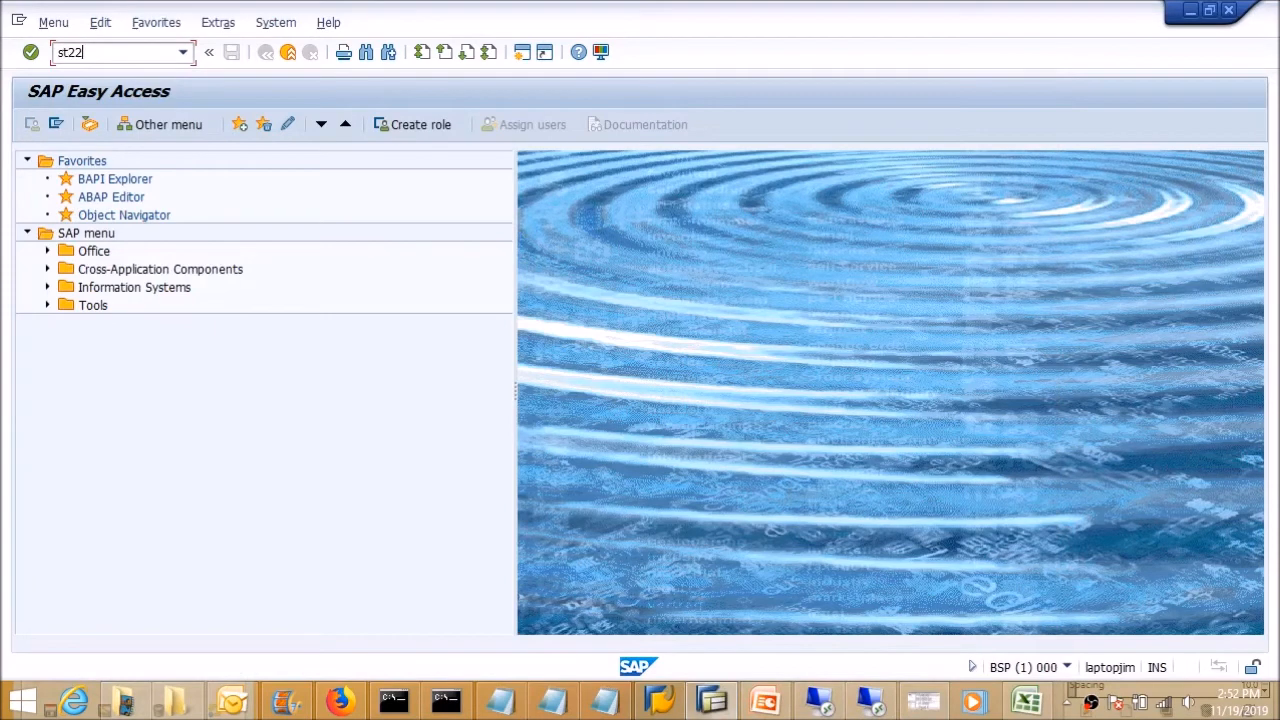
{"action": "key", "text": "Return"}
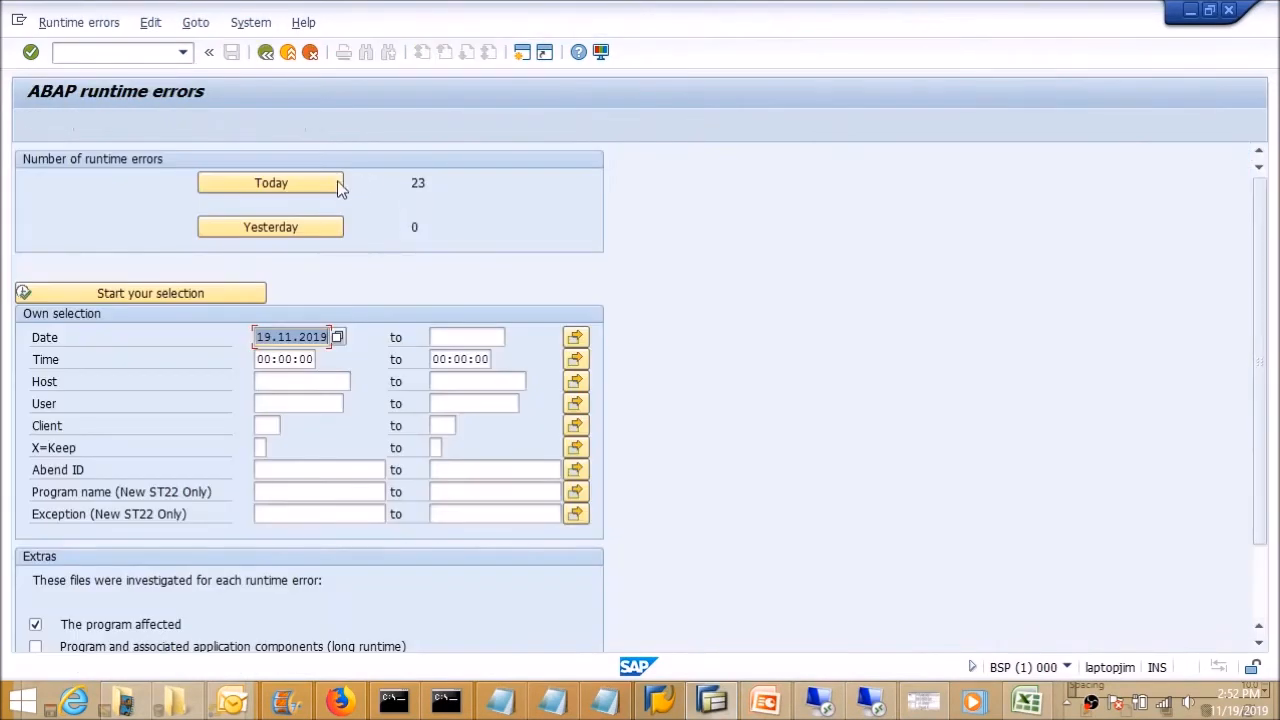
{"action": "left_click", "coordinate": [313, 185]}
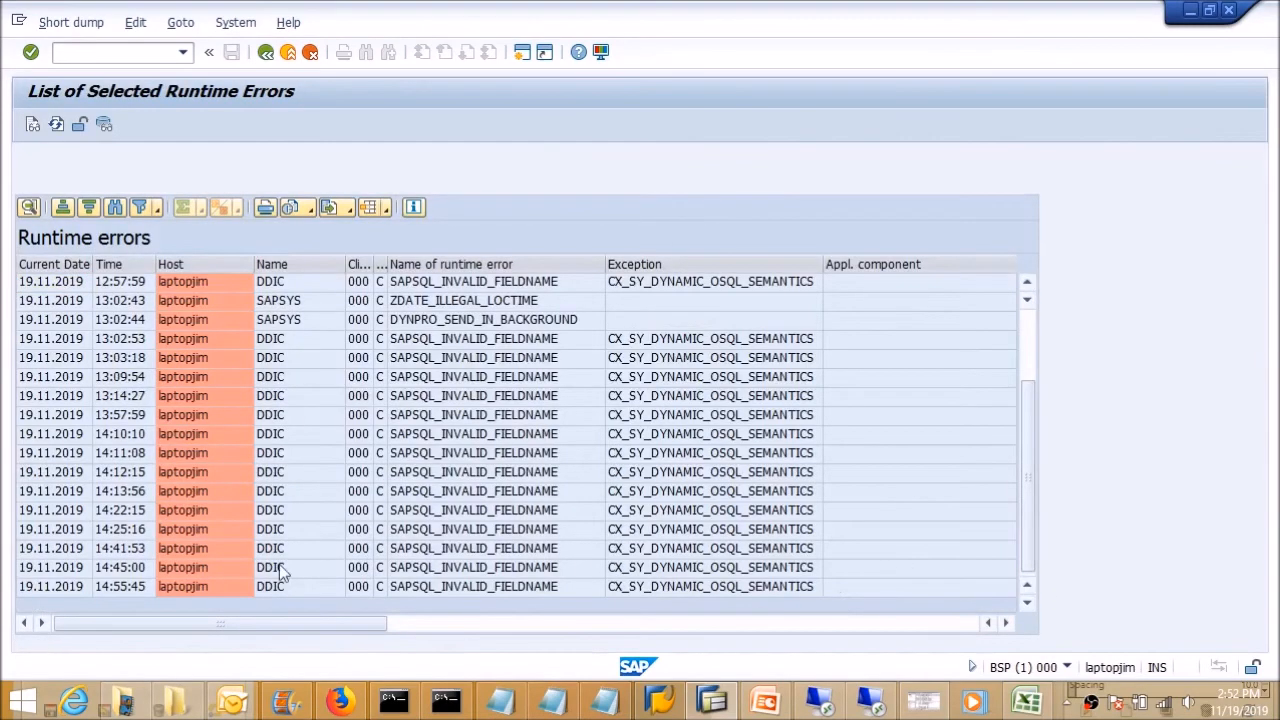
{"action": "double_click", "coordinate": [58, 586]}
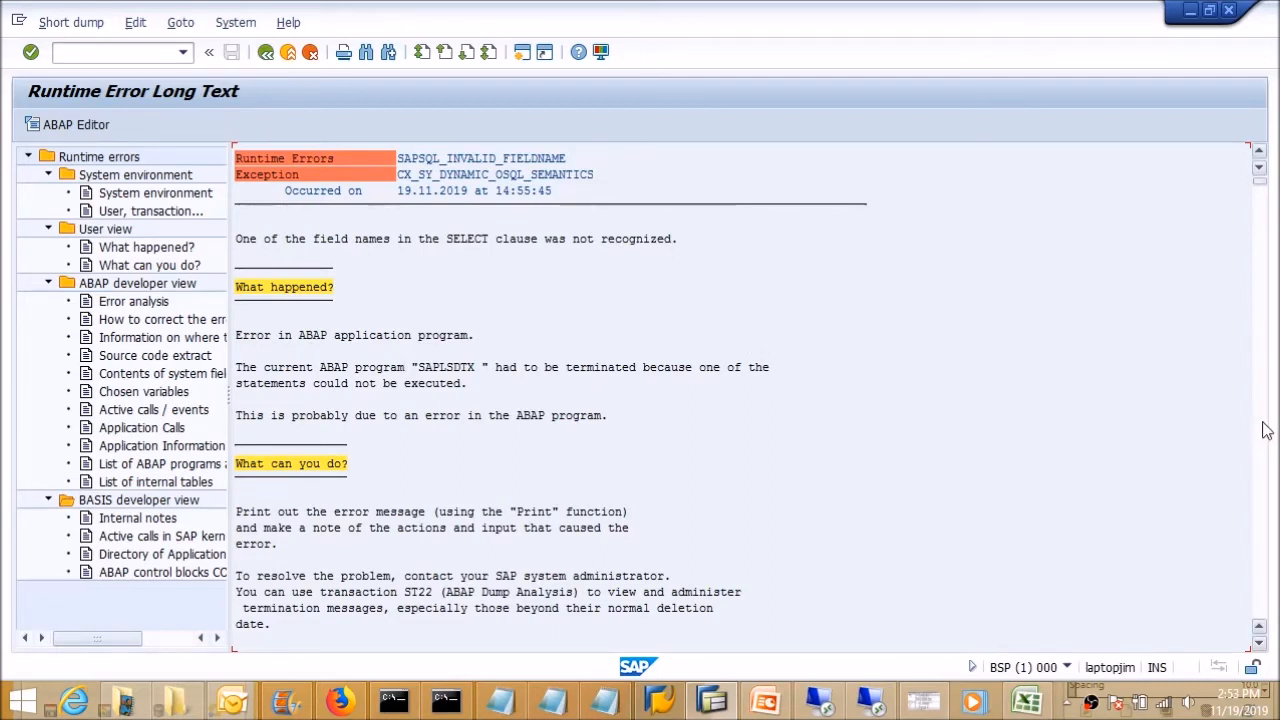
- Examine the dump's error analysis and mark the field name reported as the reason for the exception
{"action": "scroll", "coordinate": [1265, 430], "scroll_direction": "down", "scroll_amount": 5}
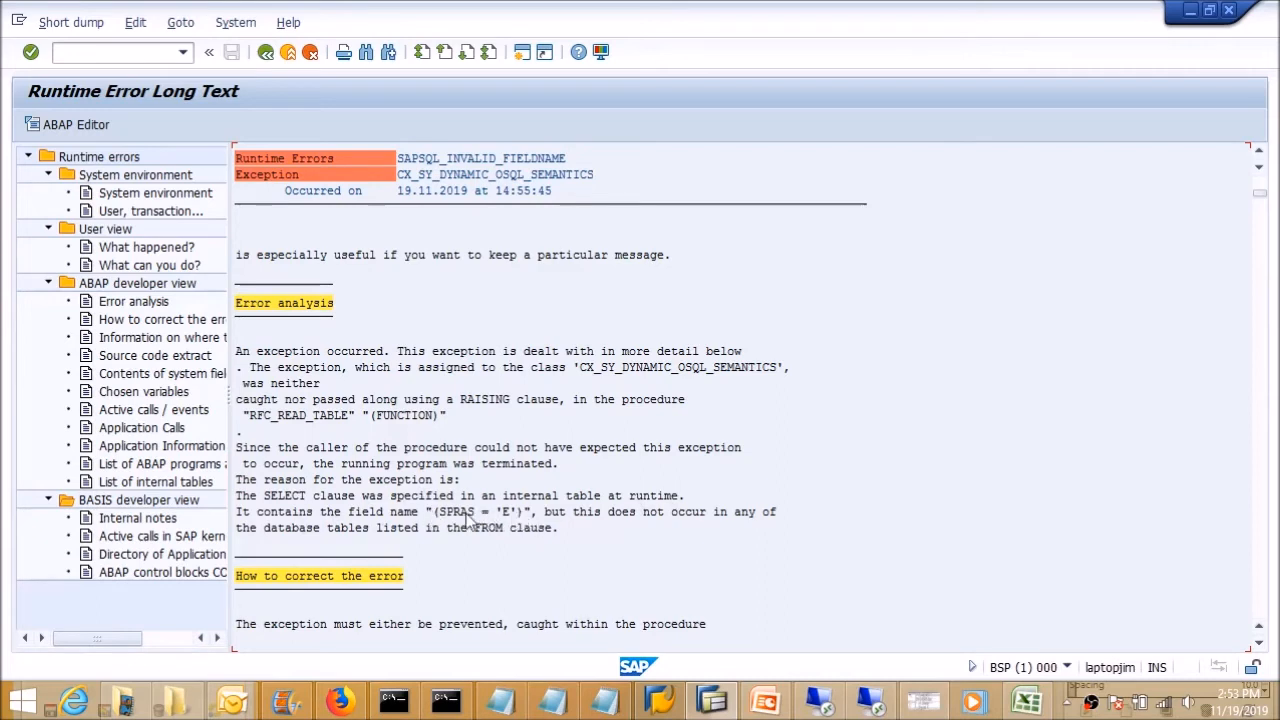
{"action": "key", "text": "ctrl+y"}
{"action": "left_click_drag", "start_coordinate": [440, 510], "coordinate": [527, 515]}
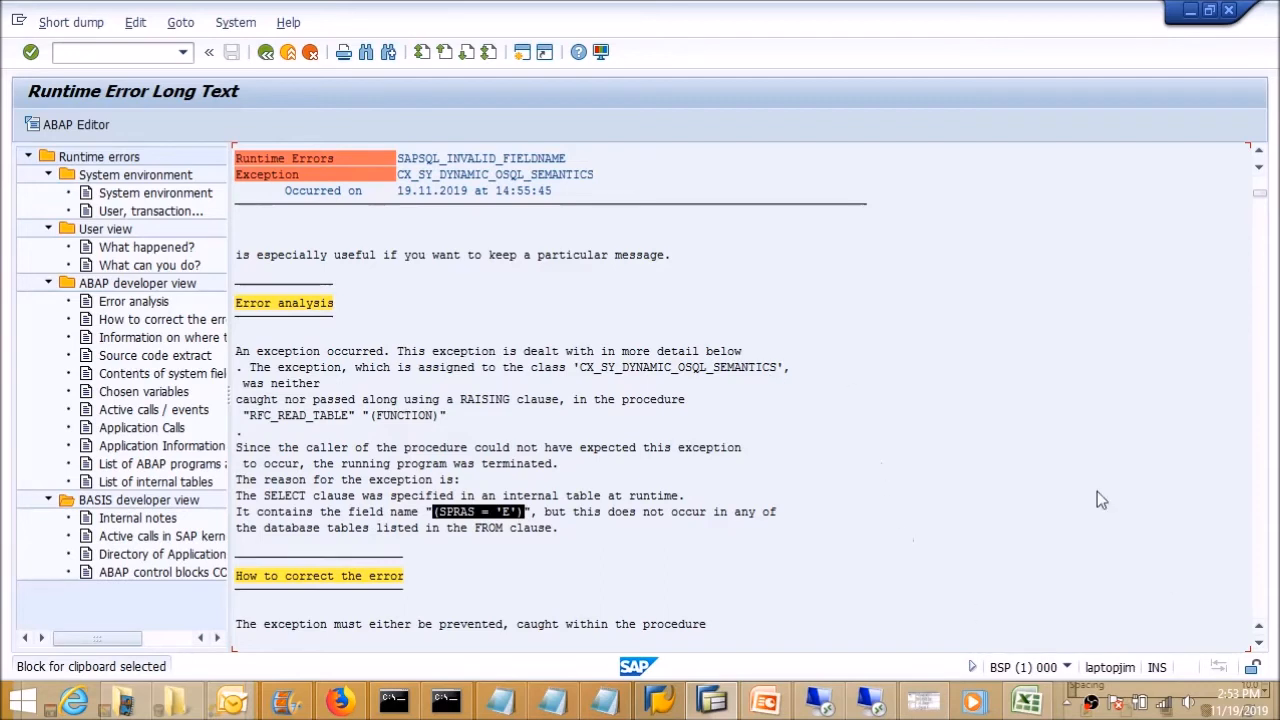
- Switch back to the remote Data Services Designer, close the job log, and move TBLSTATES and qryUSStates farther from T005U in dfGetStates
{"action": "left_click", "coordinate": [831, 704]}
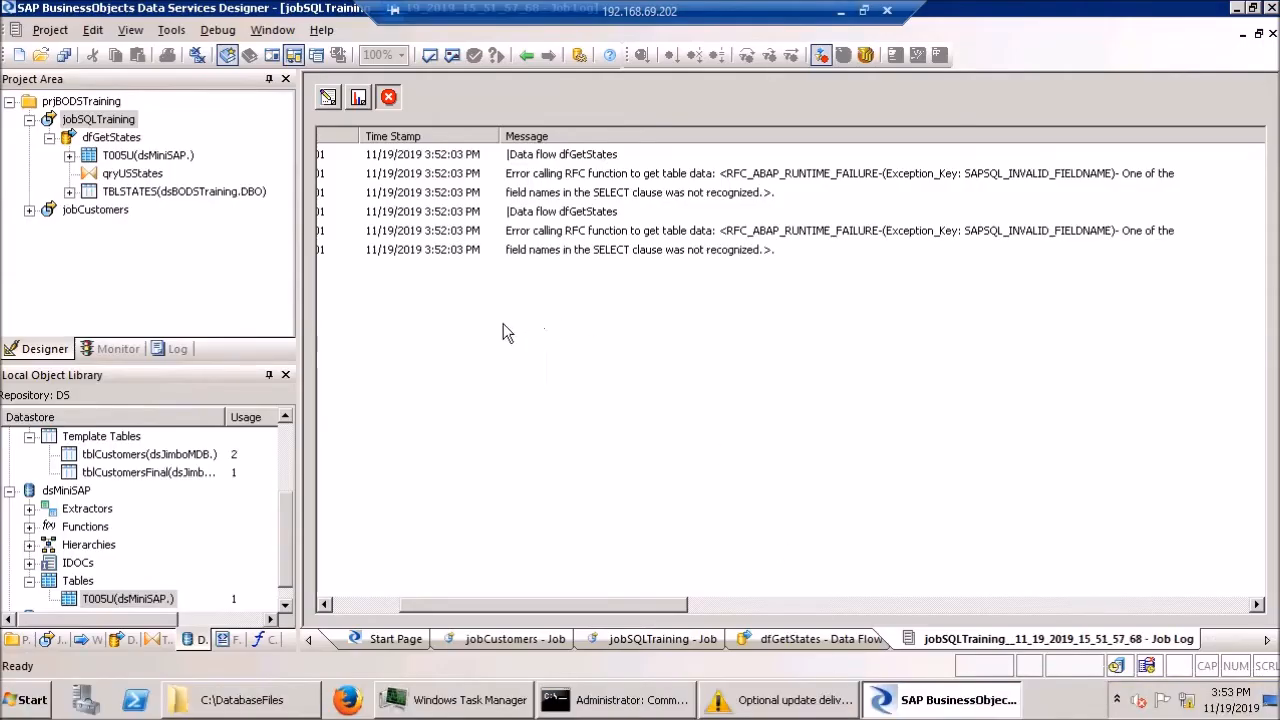
{"action": "left_click", "coordinate": [1273, 34]}
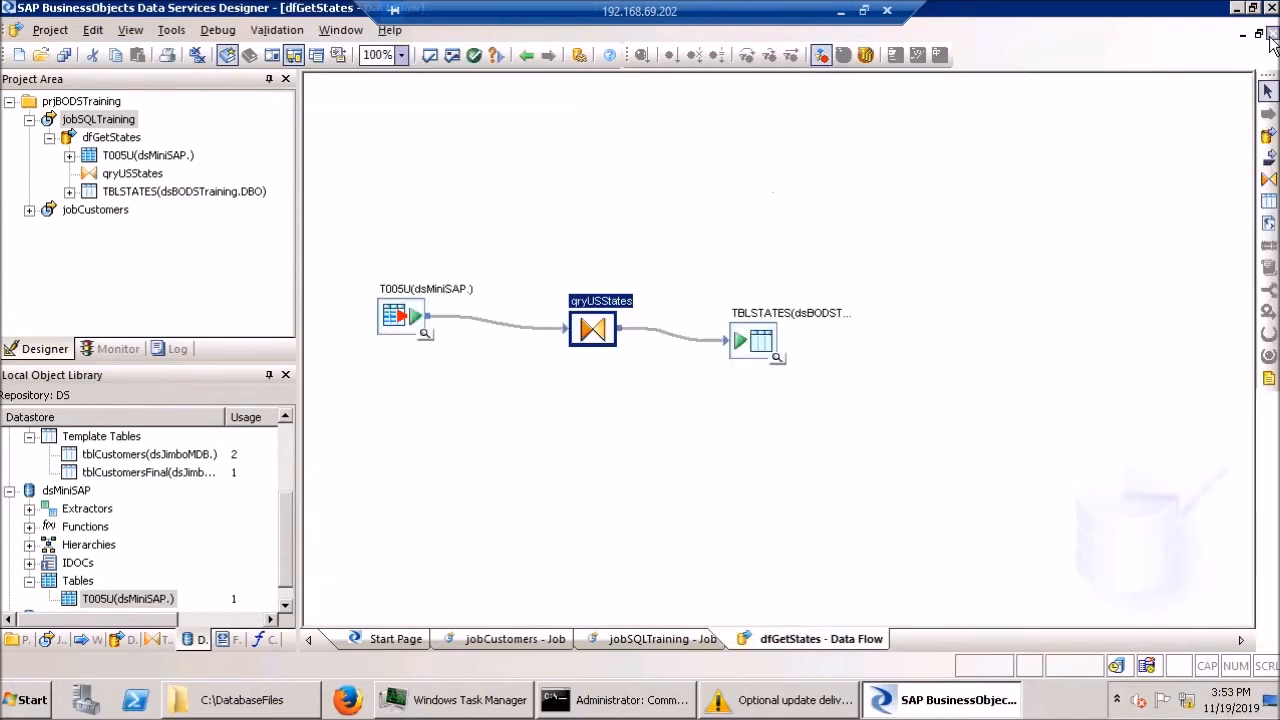
{"action": "left_click_drag", "start_coordinate": [745, 342], "coordinate": [840, 332]}
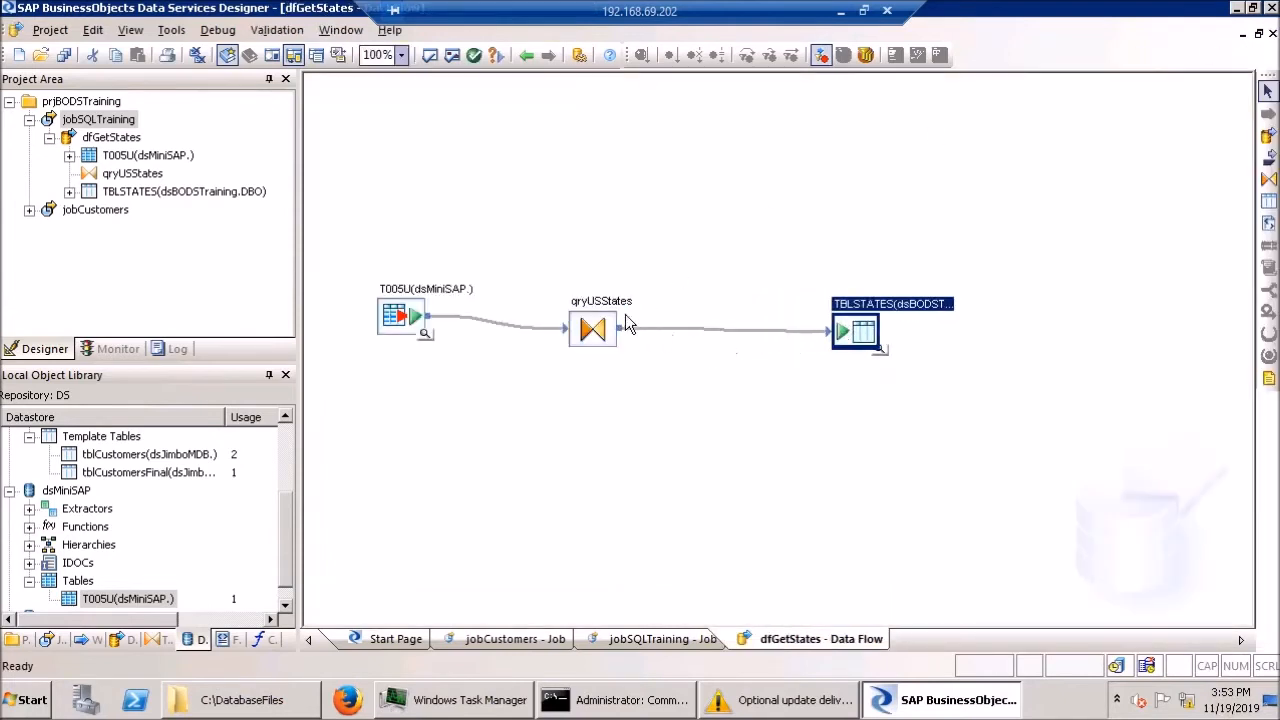
{"action": "left_click_drag", "start_coordinate": [593, 330], "coordinate": [675, 337]}
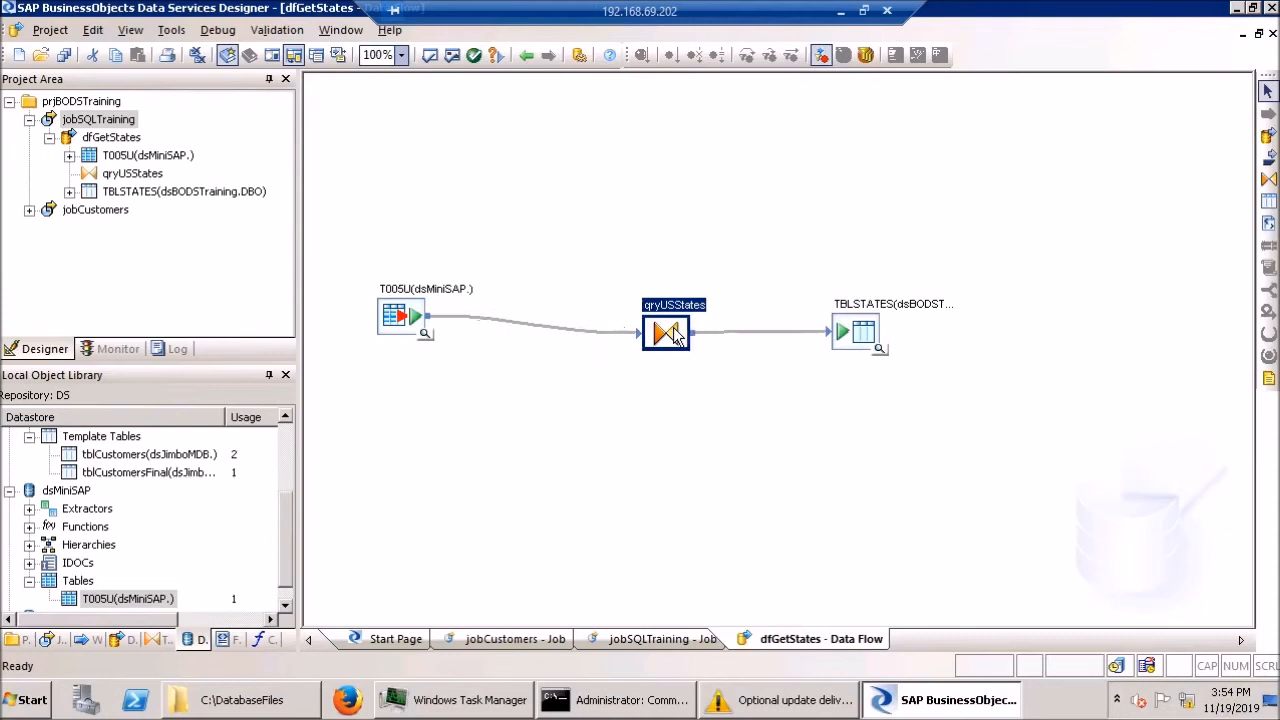
- Delete the connection between T005U and qryUSStates
{"action": "right_click", "coordinate": [545, 324]}
{"action": "right_click", "coordinate": [519, 322]}
{"action": "left_click", "coordinate": [565, 332]}
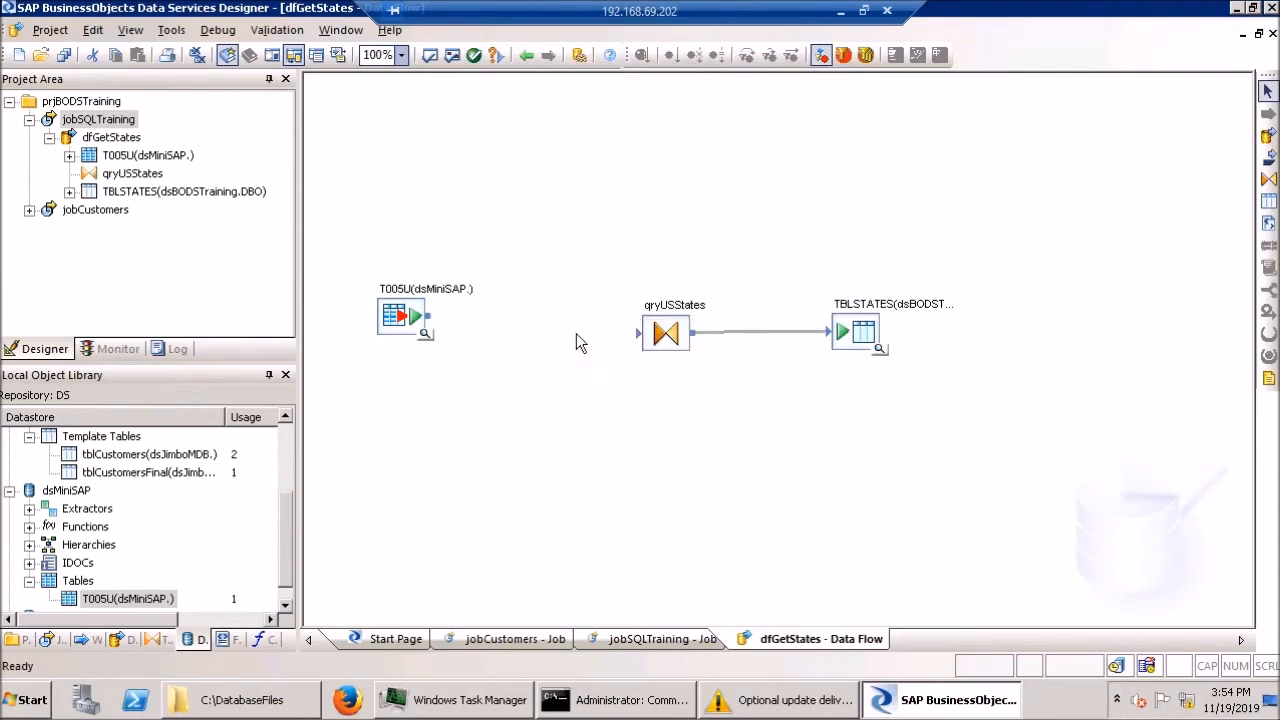
- Add a query transform named qryOrderBy and connect it between T005U and qryUSStates
{"action": "left_click", "coordinate": [1268, 180]}
{"action": "left_click", "coordinate": [518, 310]}
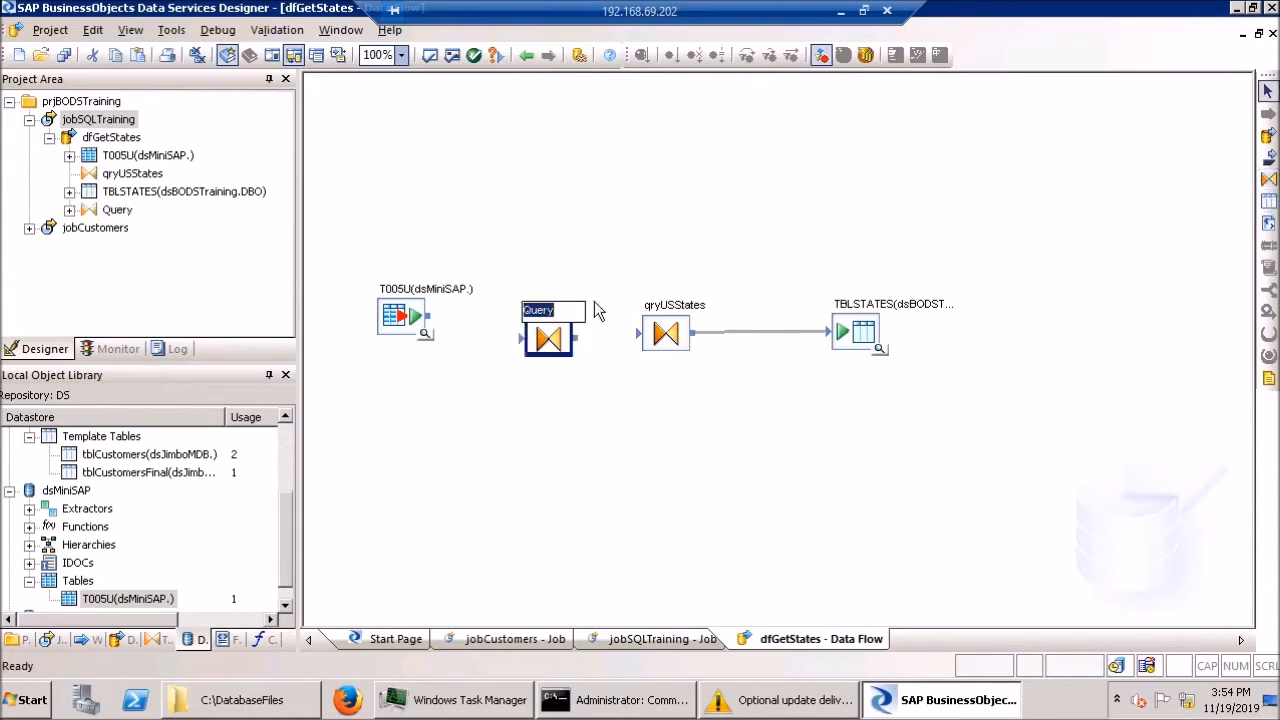
{"action": "type", "text": "qry"}
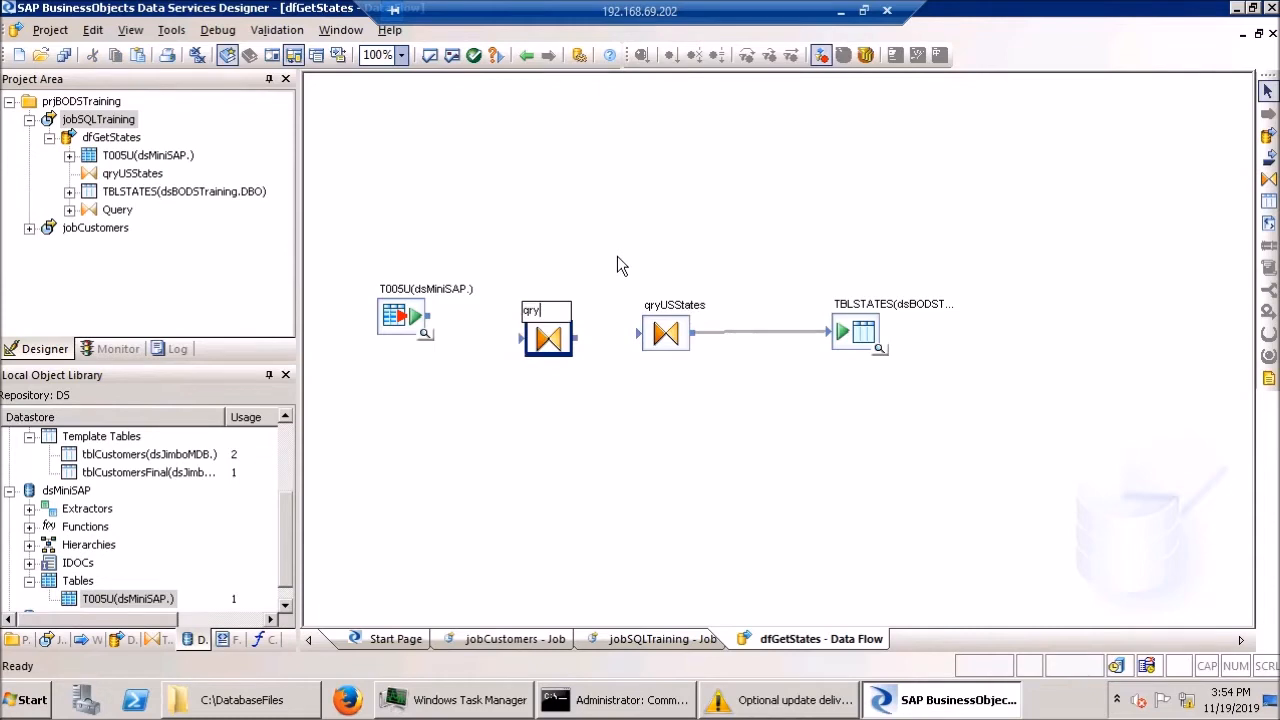
{"action": "type", "text": "OrderBy"}
{"action": "left_click_drag", "start_coordinate": [437, 322], "coordinate": [640, 334]}
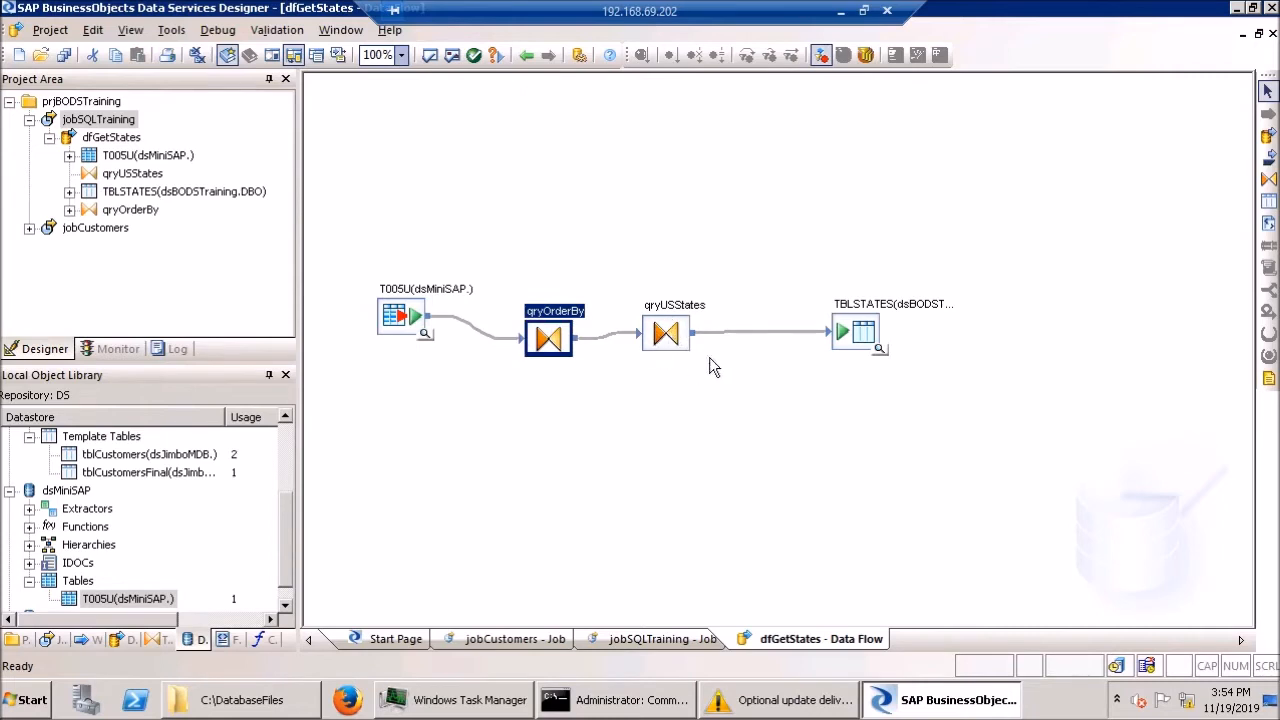
- Map SPRAS, LAND1, BLAND and BEZEI from T005U to the output schema of qryOrderBy
{"action": "double_click", "coordinate": [548, 342]}
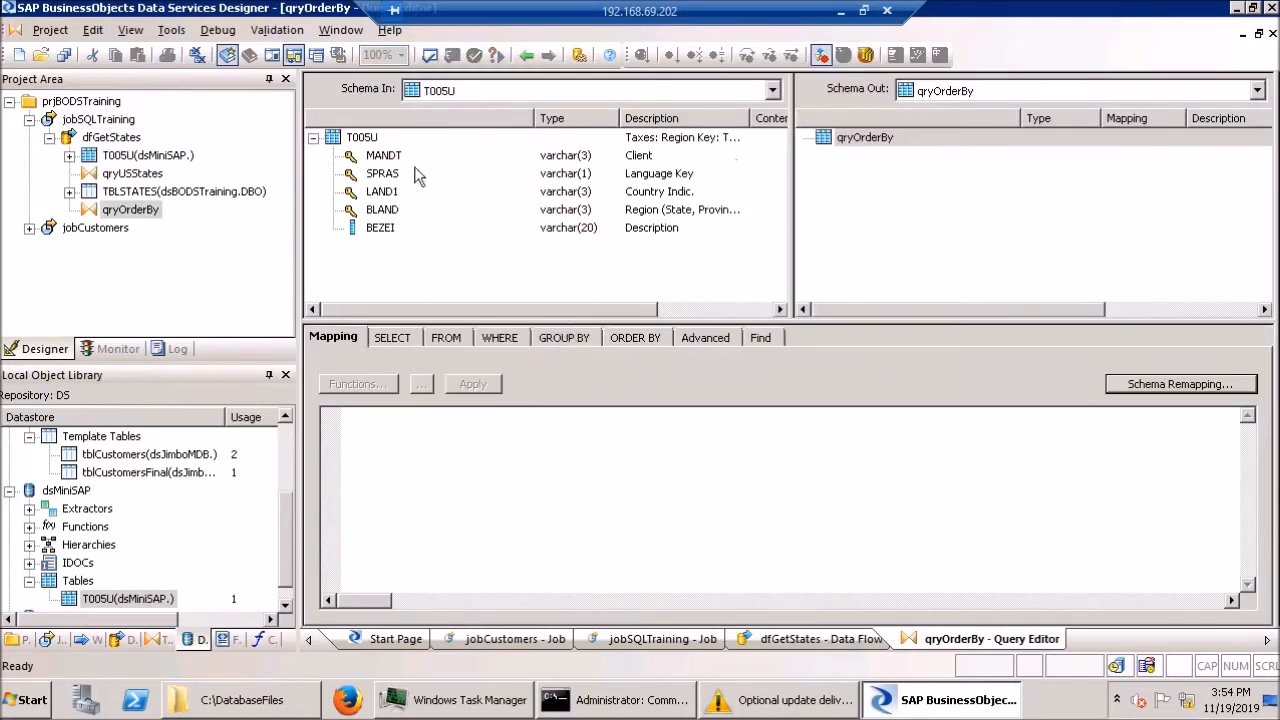
{"action": "left_click", "coordinate": [367, 174]}
{"action": "left_click", "coordinate": [388, 228], "text": "shift"}
{"action": "left_click_drag", "start_coordinate": [388, 228], "coordinate": [832, 185]}
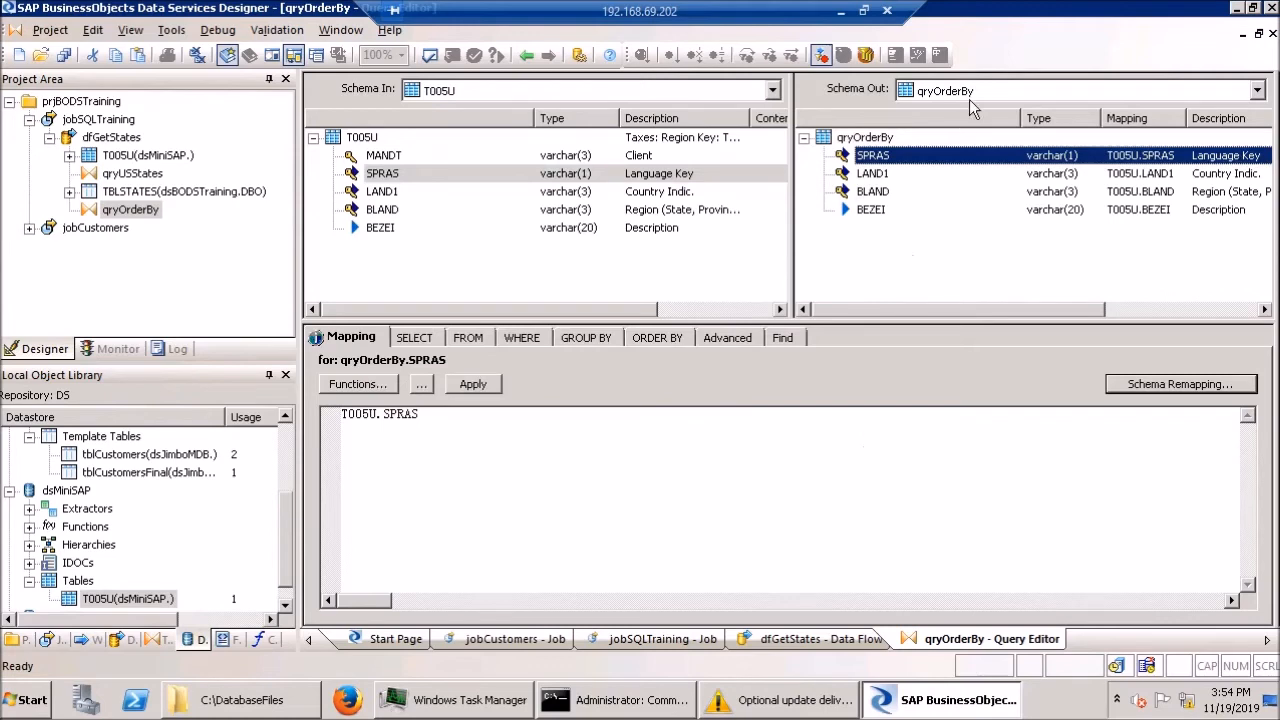
- Sort qryOrderBy by T005U.BLAND in ascending order and return to the dfGetStates data flow
{"action": "left_click", "coordinate": [662, 341]}
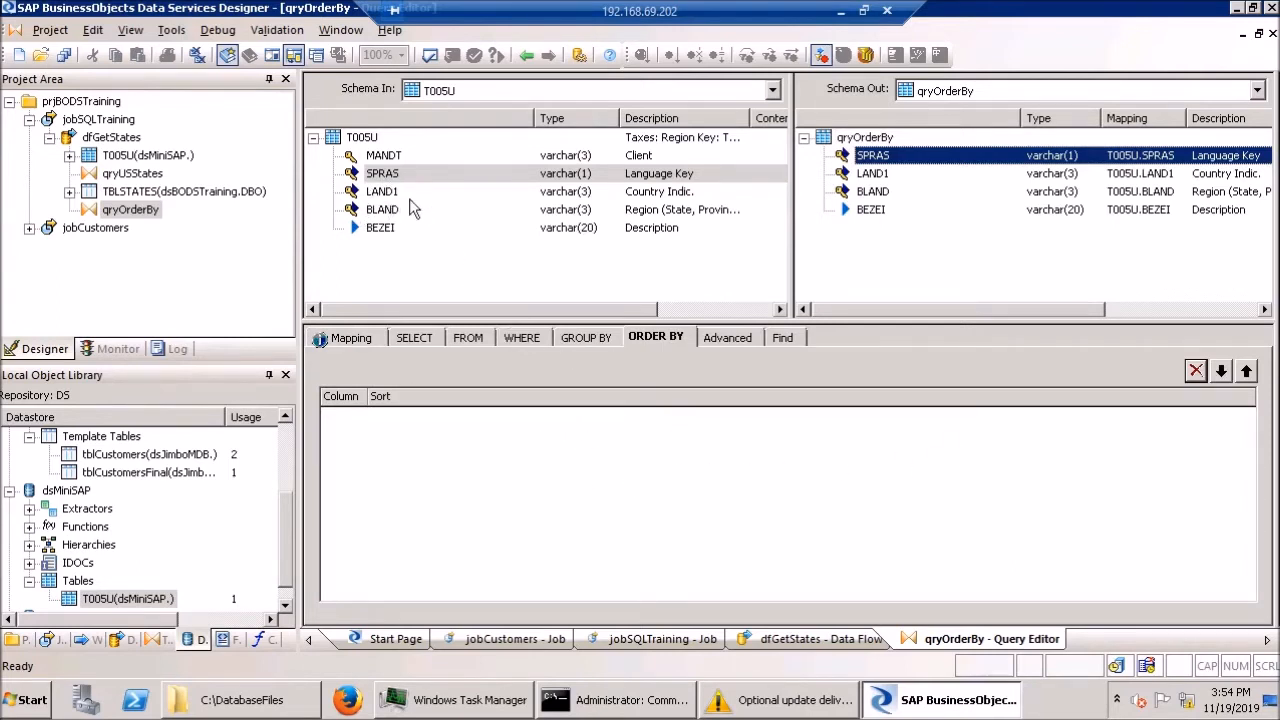
{"action": "left_click_drag", "start_coordinate": [391, 209], "coordinate": [617, 481]}
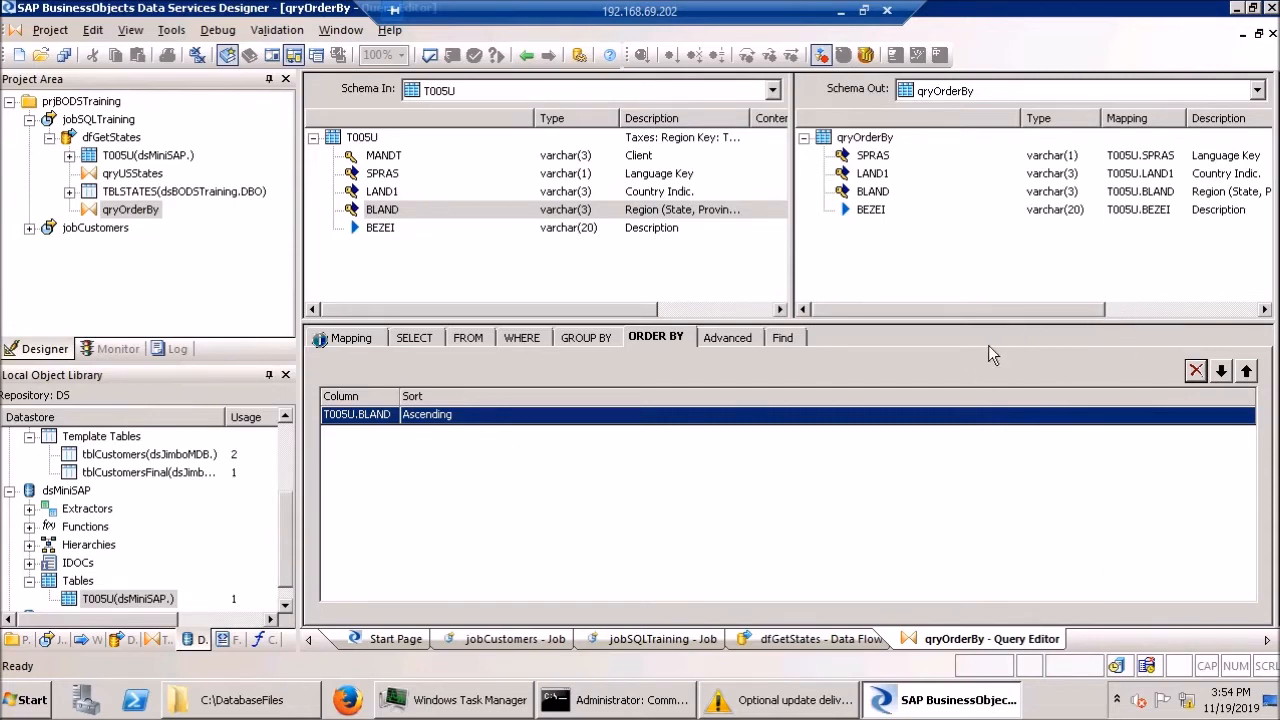
{"action": "left_click", "coordinate": [1273, 33]}
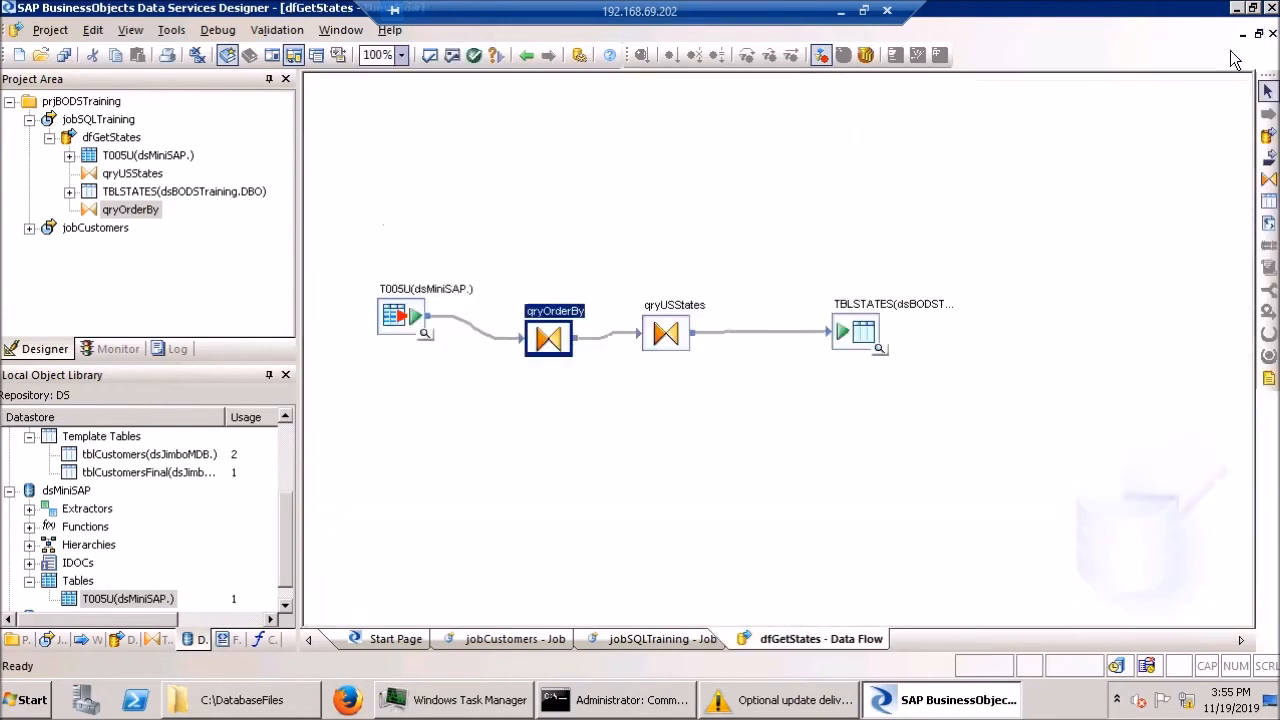
- Replace the output columns of qryUSStates with SPRAS, LAND1, BLAND and BEZEI mapped from qryOrderBy
{"action": "left_click_drag", "start_coordinate": [675, 333], "coordinate": [705, 340]}
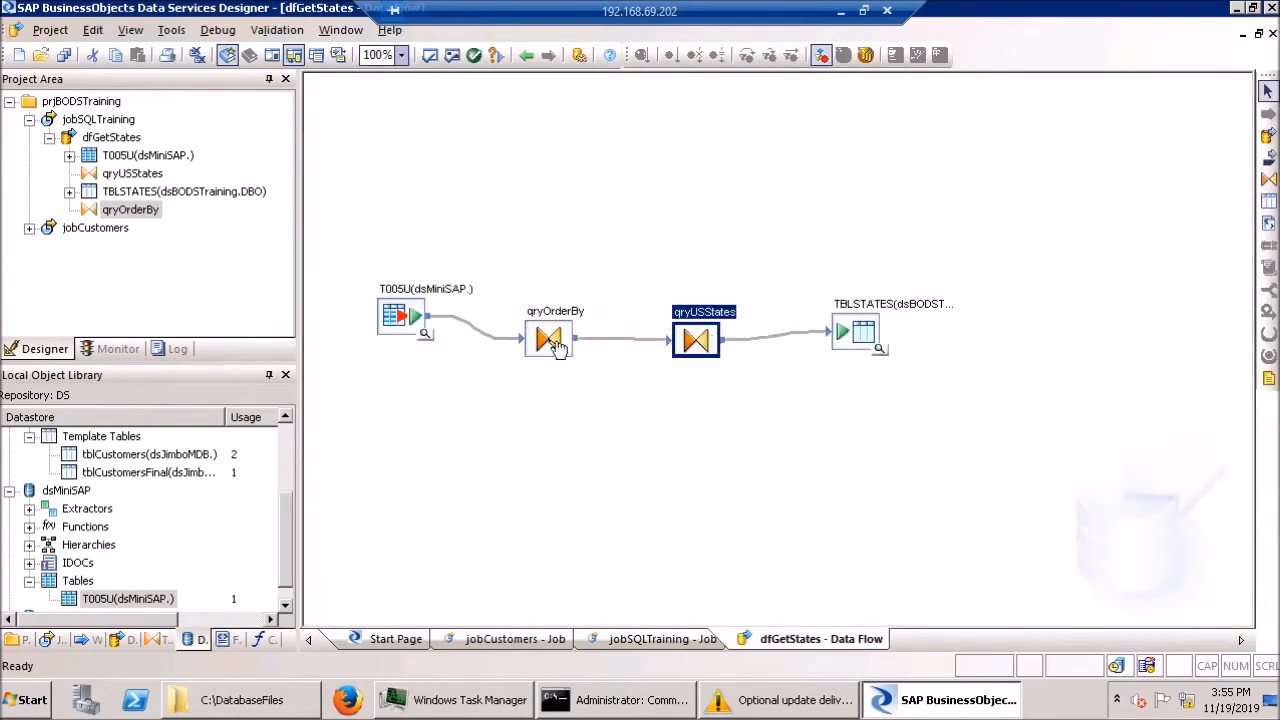
{"action": "double_click", "coordinate": [695, 345]}
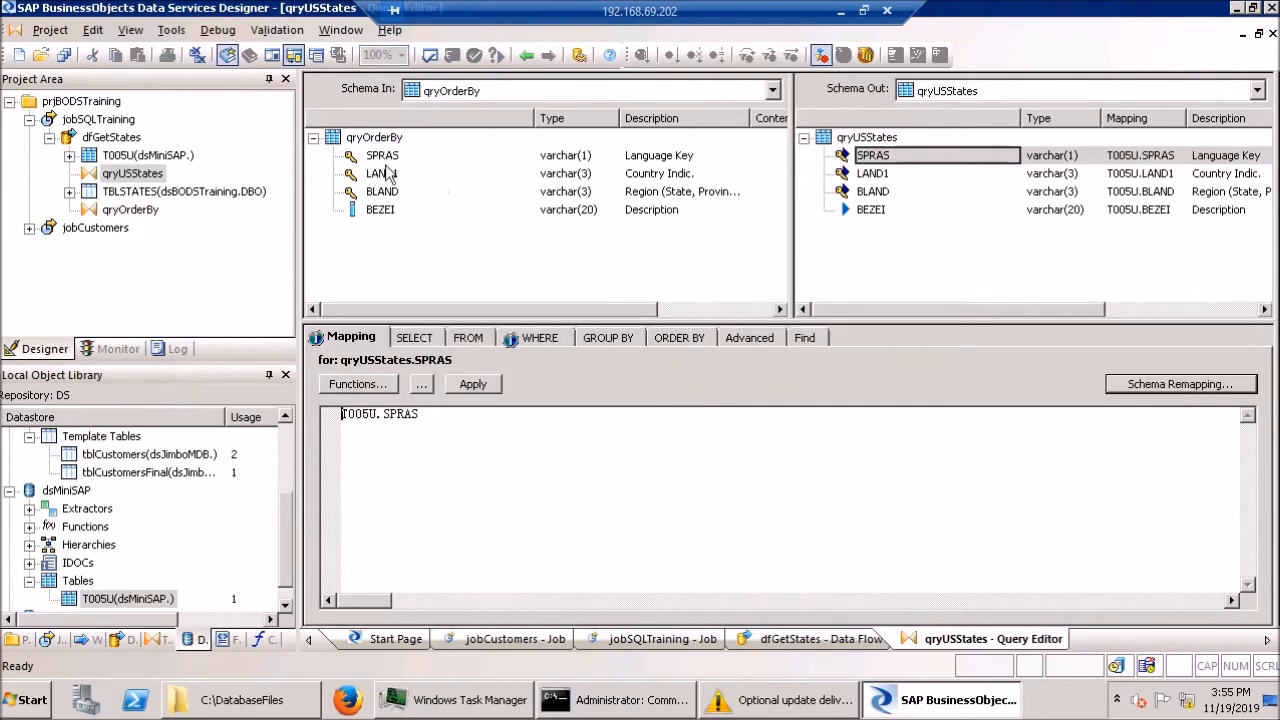
{"action": "left_click", "coordinate": [870, 160]}
{"action": "left_click", "coordinate": [868, 212], "text": "shift"}
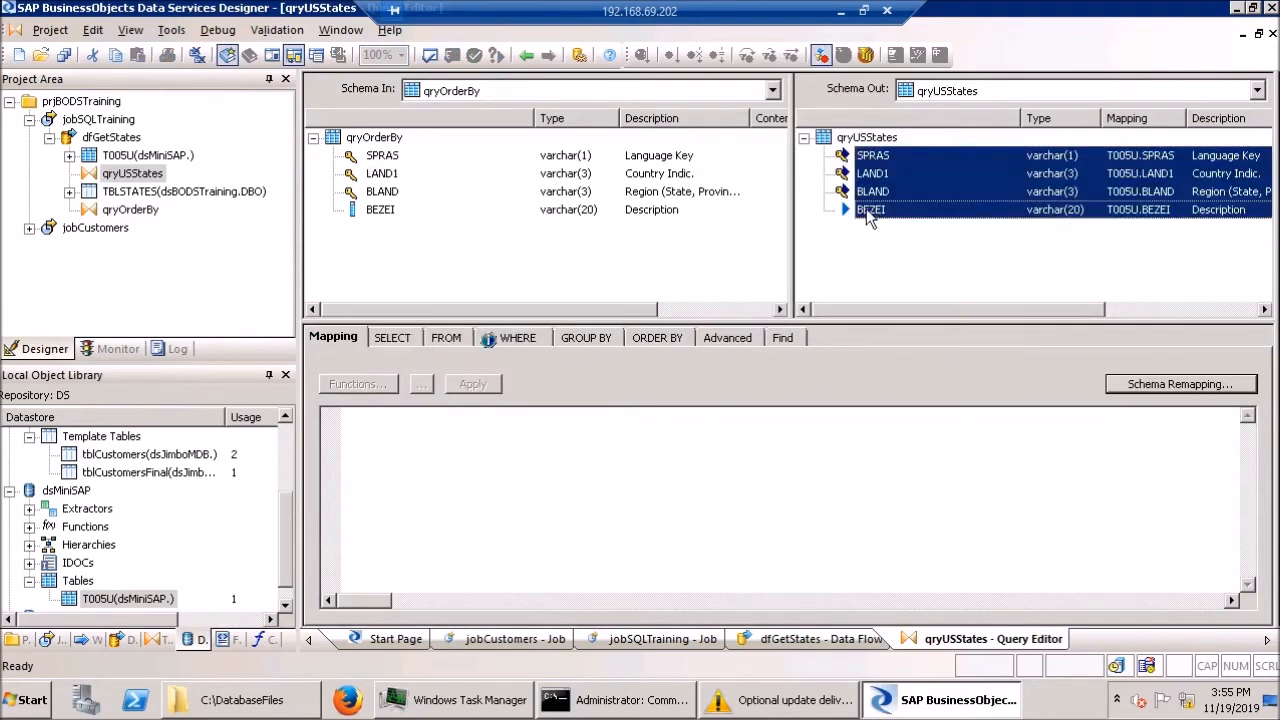
{"action": "key", "text": "Delete"}
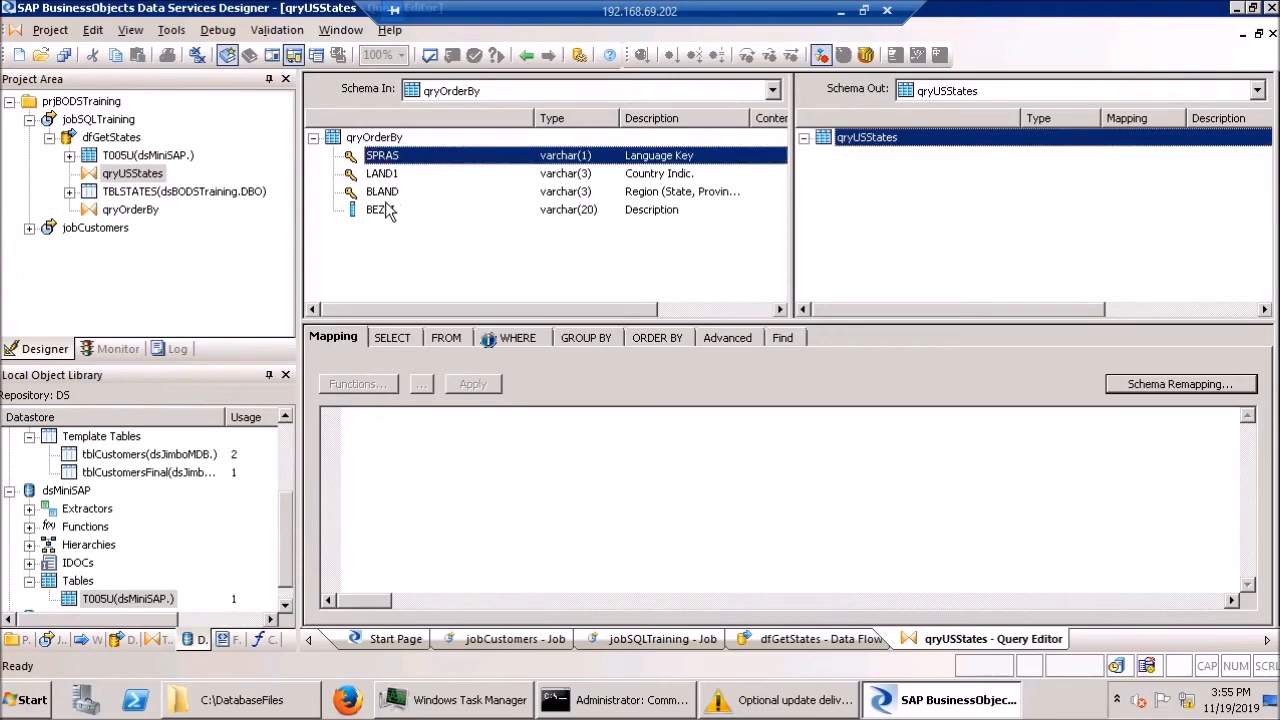
{"action": "left_click", "coordinate": [382, 209], "text": "shift"}
{"action": "left_click_drag", "start_coordinate": [382, 209], "coordinate": [867, 225]}
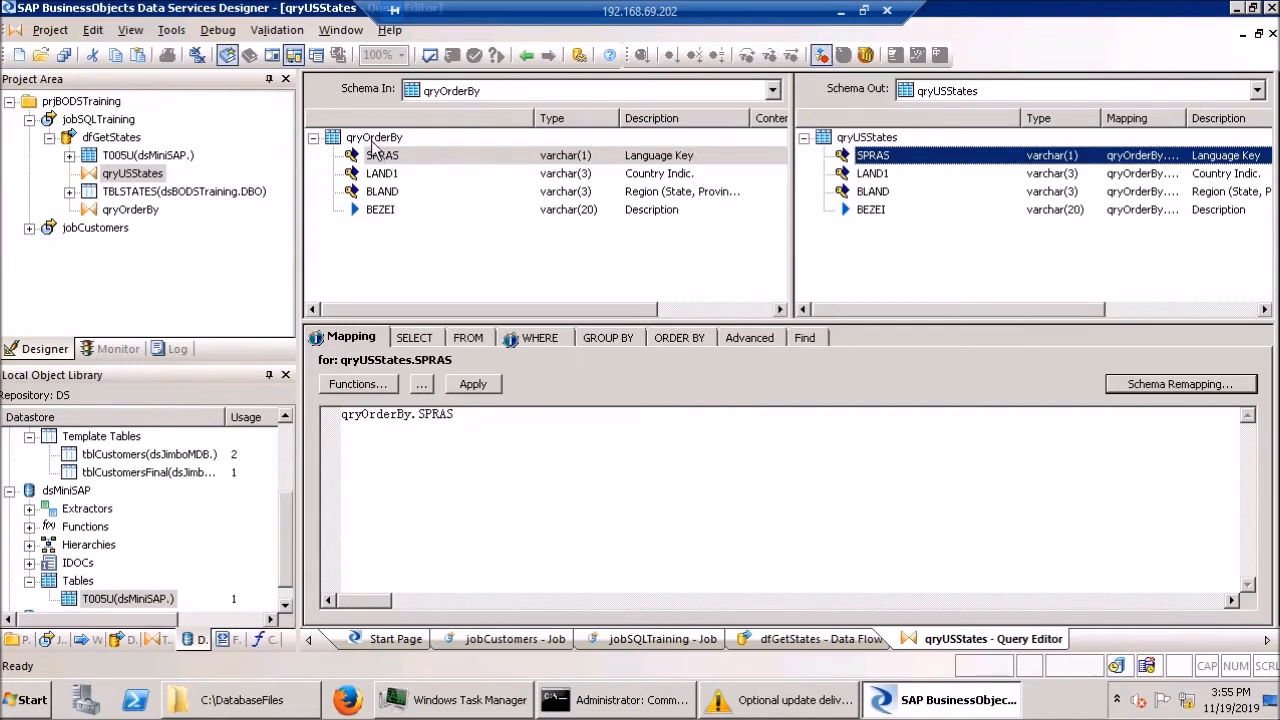
- Change the WHERE condition of qryUSStates to qryOrderBy.SPRAS = 'E' and qryOrderBy.LAND1 = 'US'
{"action": "left_click", "coordinate": [524, 339]}
{"action": "double_click", "coordinate": [376, 404]}
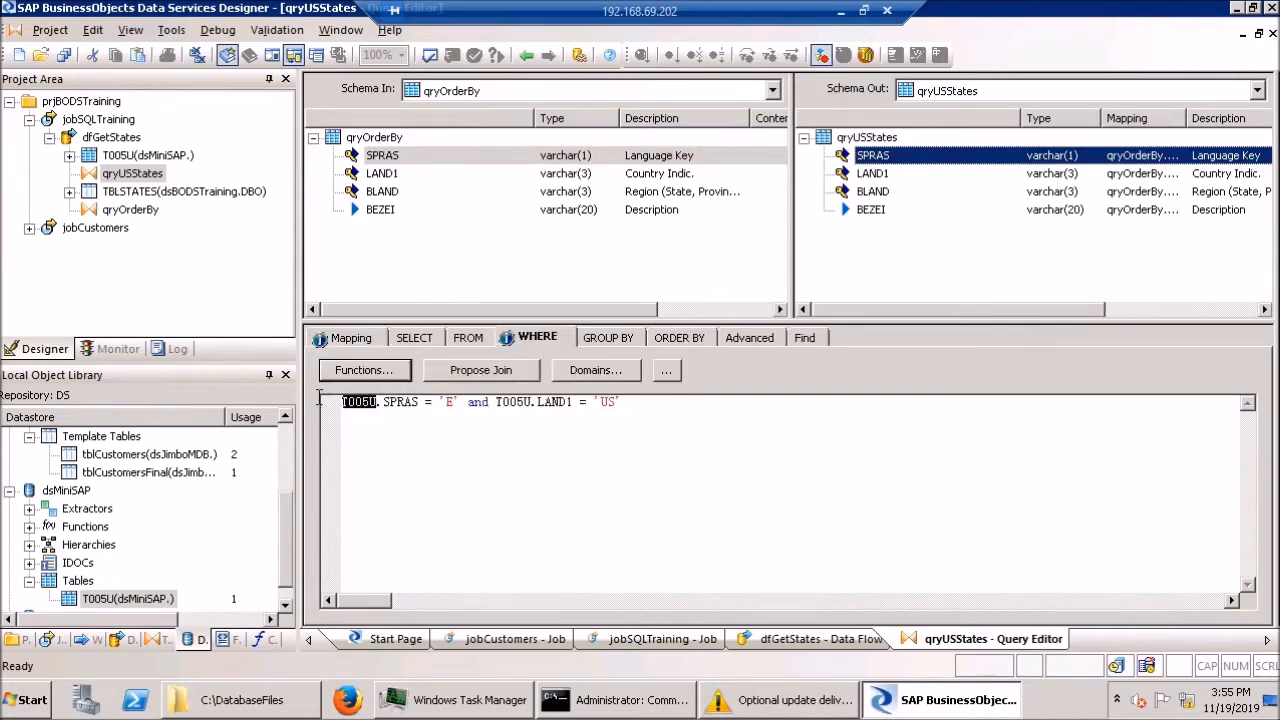
{"action": "type", "text": "qry"}
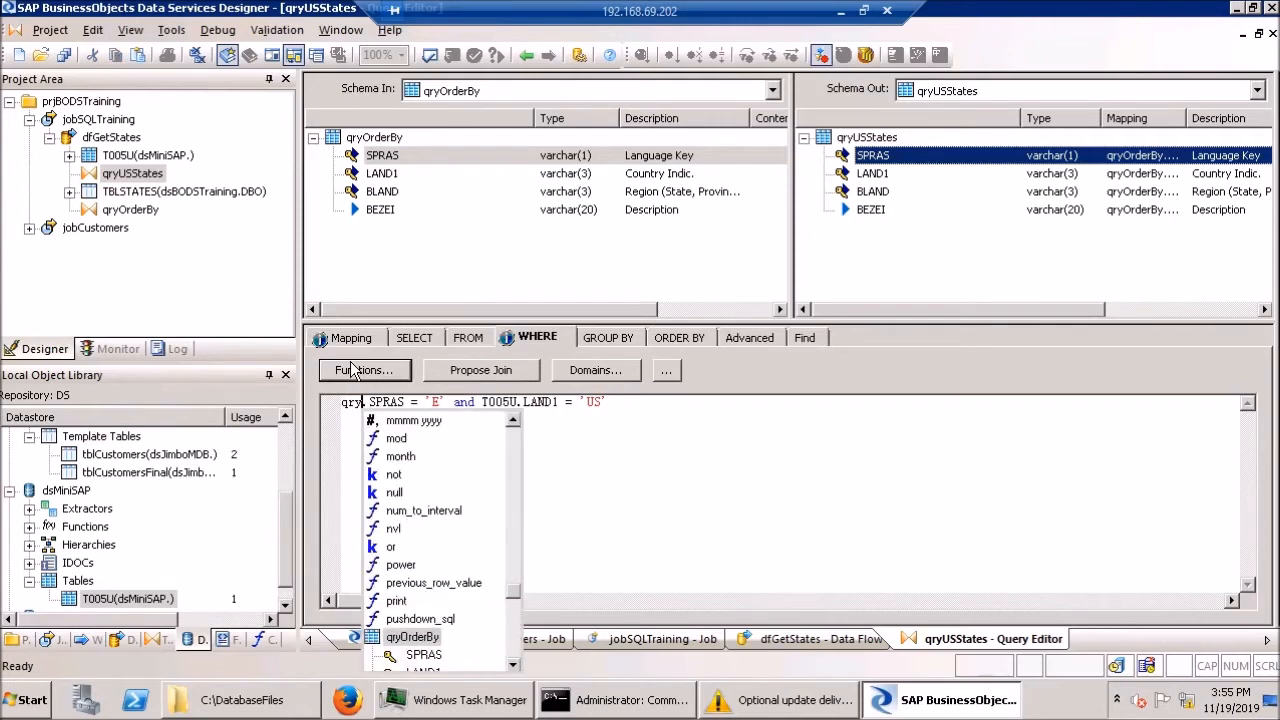
{"action": "type", "text": "Order"}
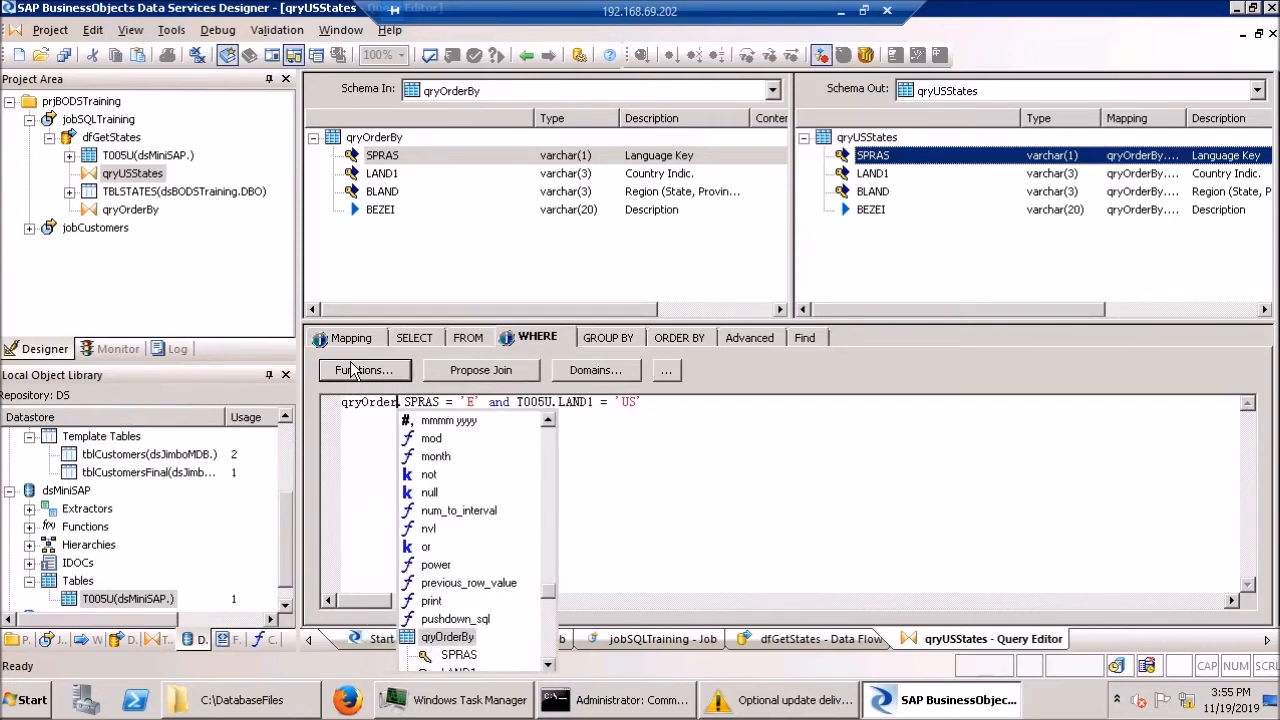
{"action": "type", "text": "bu"}
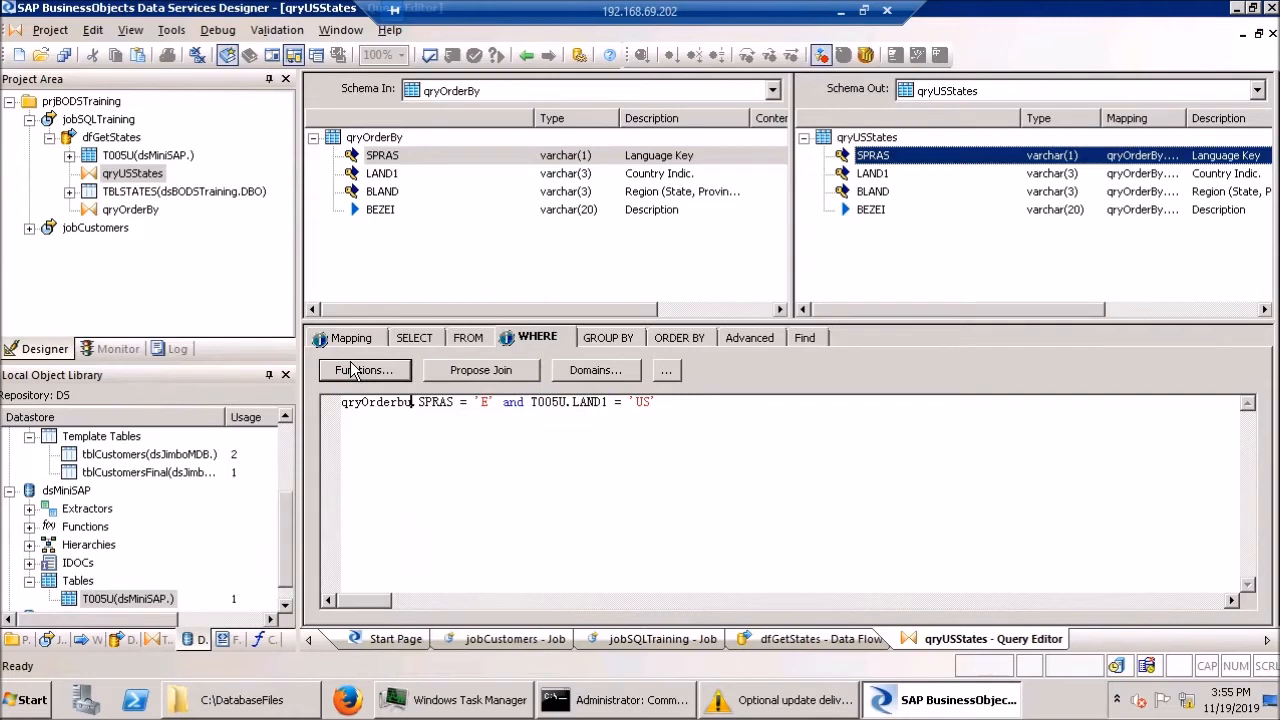
{"action": "key", "text": "BackSpace"}
{"action": "key", "text": "BackSpace"}
{"action": "type", "text": "By"}
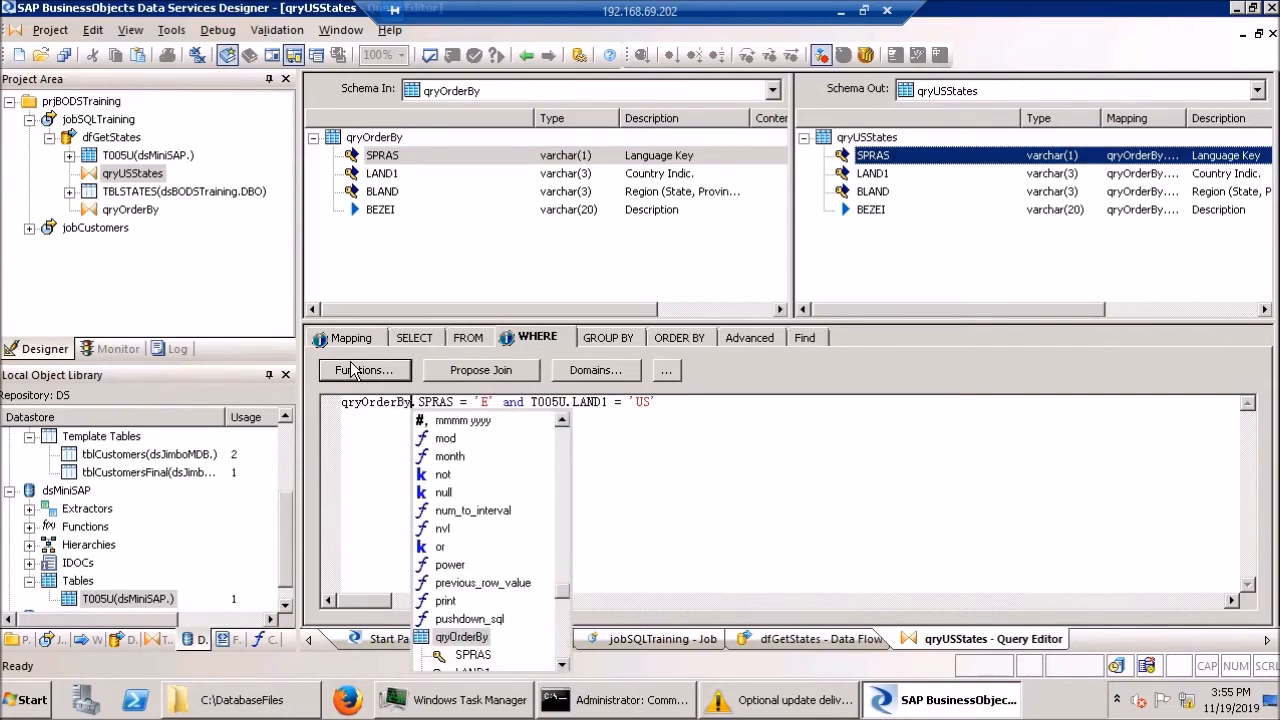
{"action": "left_click", "coordinate": [794, 451]}
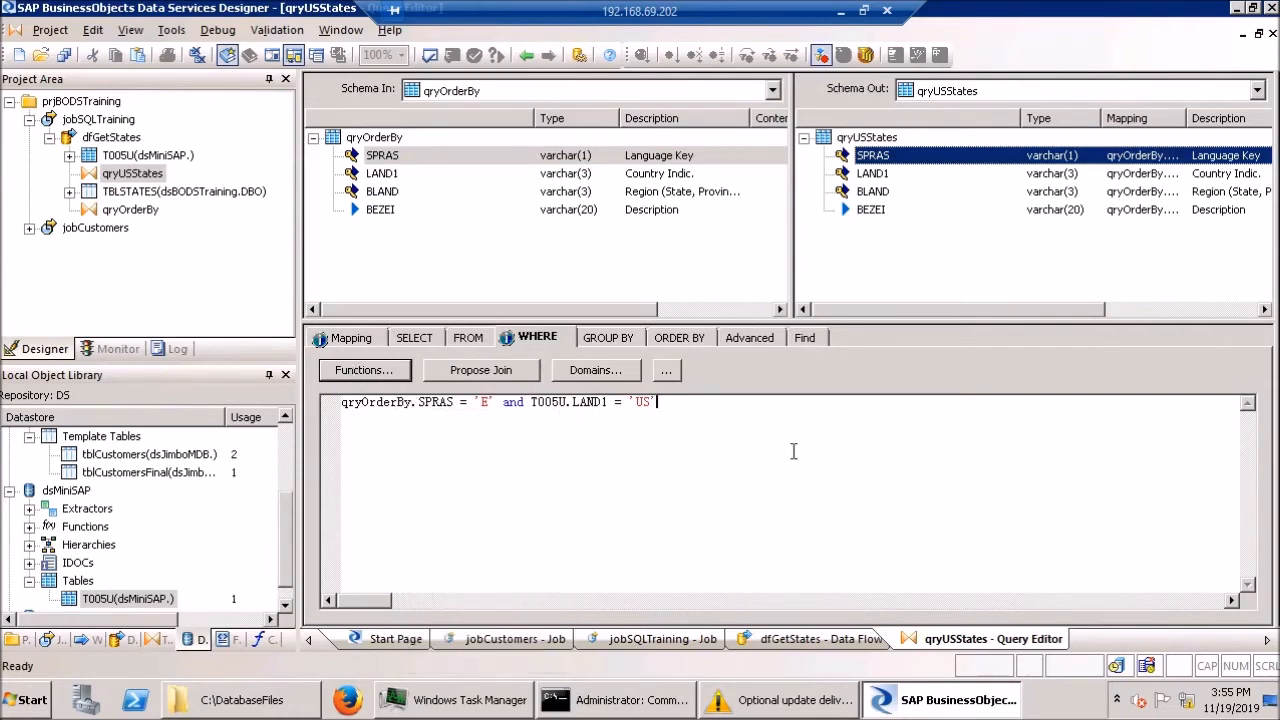
{"action": "double_click", "coordinate": [548, 402]}
{"action": "type", "text": "qry"}
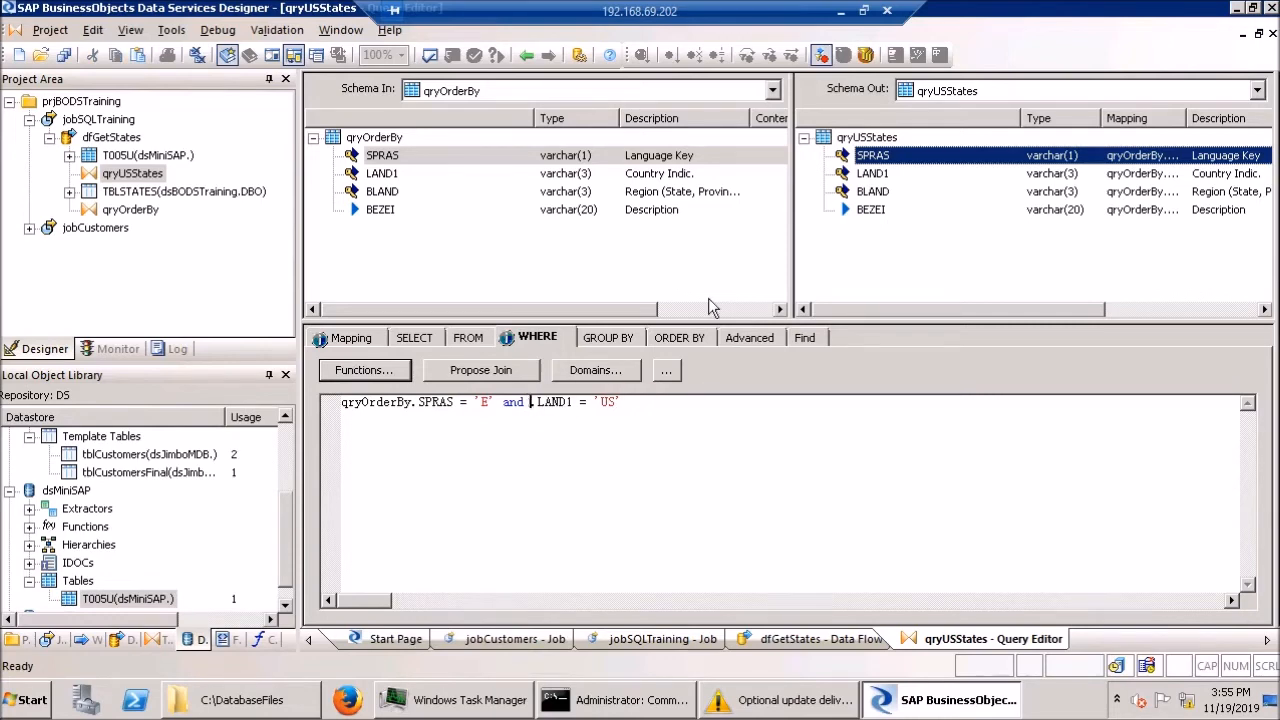
{"action": "type", "text": "OrderBy"}
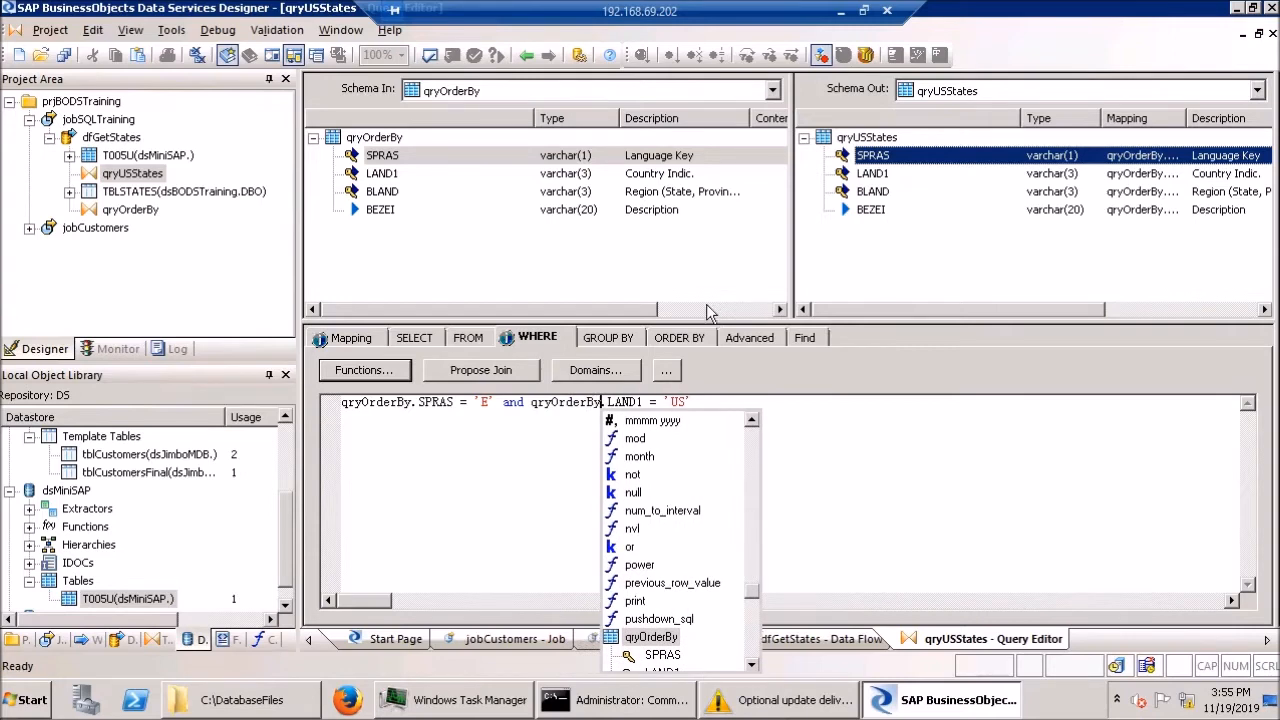
{"action": "left_click", "coordinate": [887, 420]}
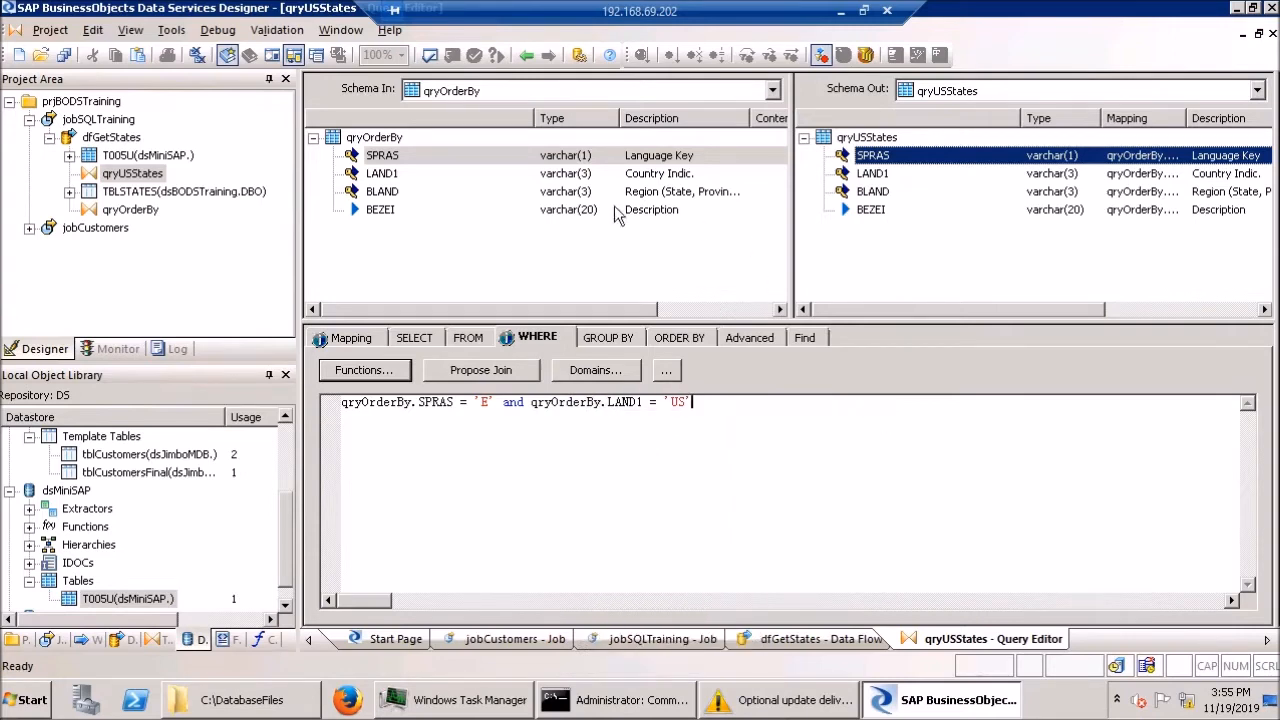
- Validate the edited qryUSStates query, dismiss the validation output and return to the dfGetStates data flow
{"action": "left_click", "coordinate": [430, 57]}
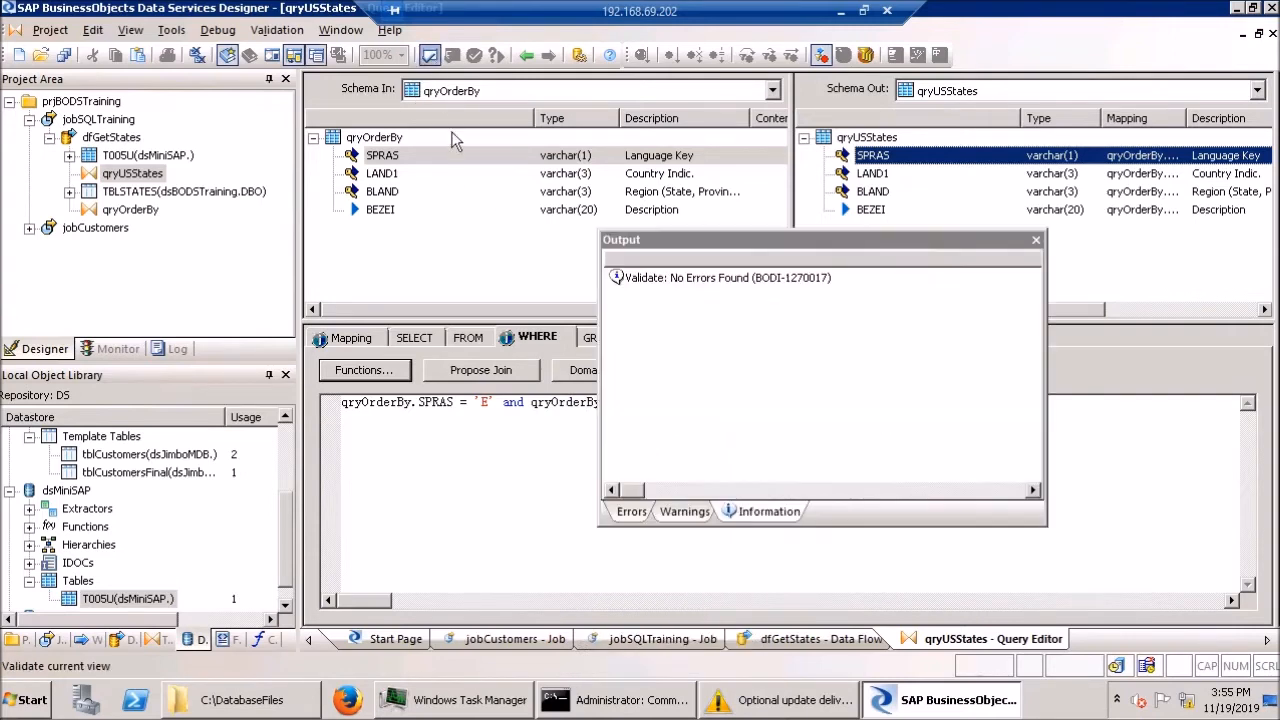
{"action": "left_click", "coordinate": [1035, 242]}
{"action": "left_click", "coordinate": [1273, 33]}
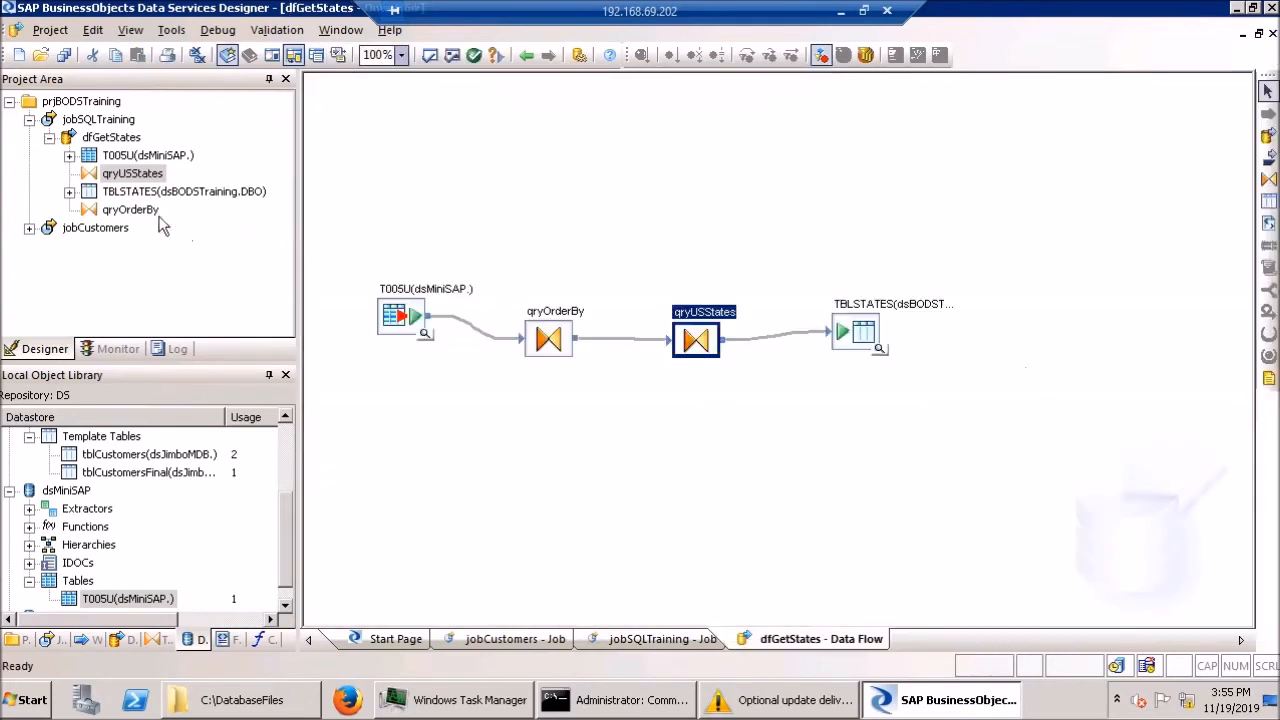
- Execute jobSQLTraining with the default execution properties and close the job log once the run ends
{"action": "left_click", "coordinate": [98, 119]}
{"action": "right_click", "coordinate": [96, 120]}
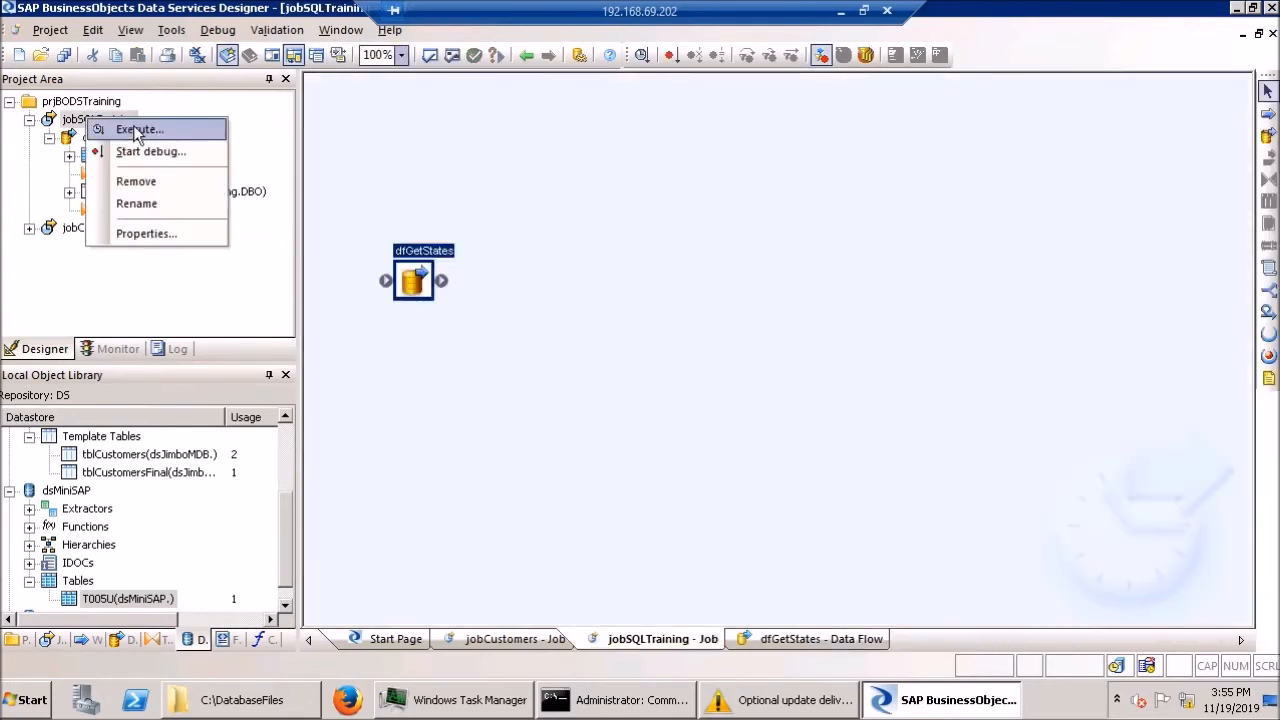
{"action": "left_click", "coordinate": [133, 125]}
{"action": "left_click", "coordinate": [535, 451]}
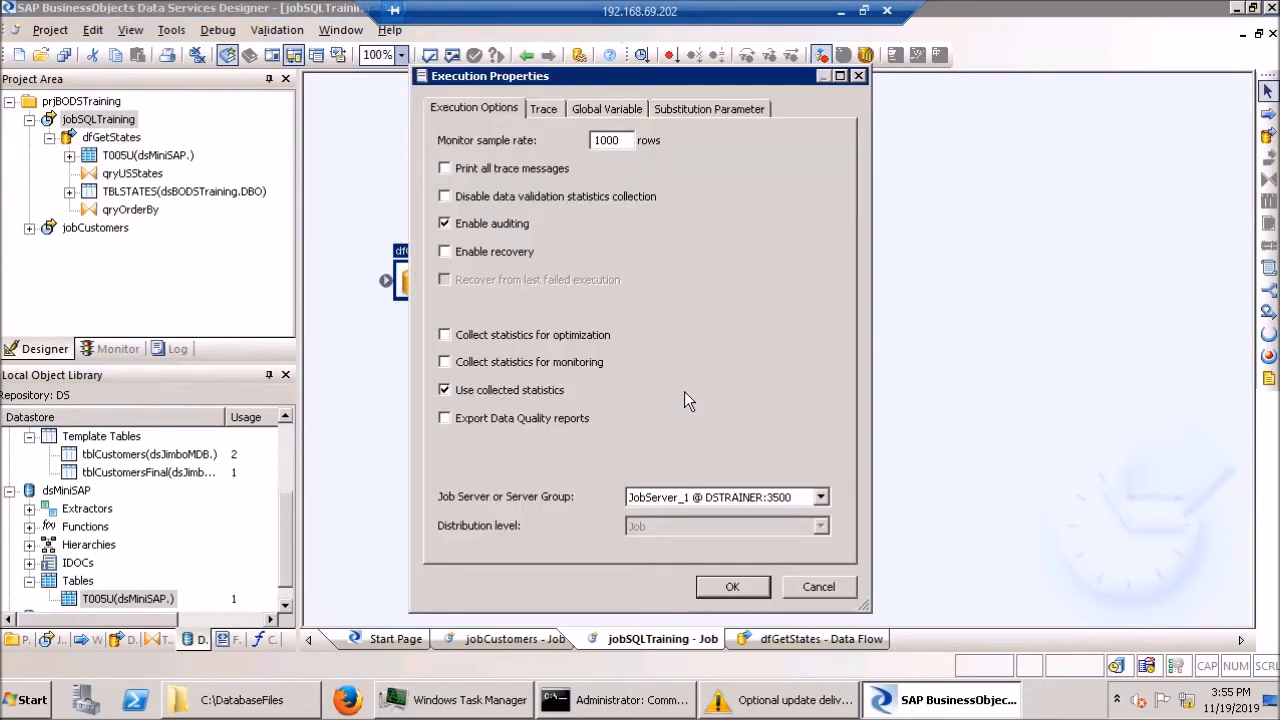
{"action": "left_click", "coordinate": [720, 588]}
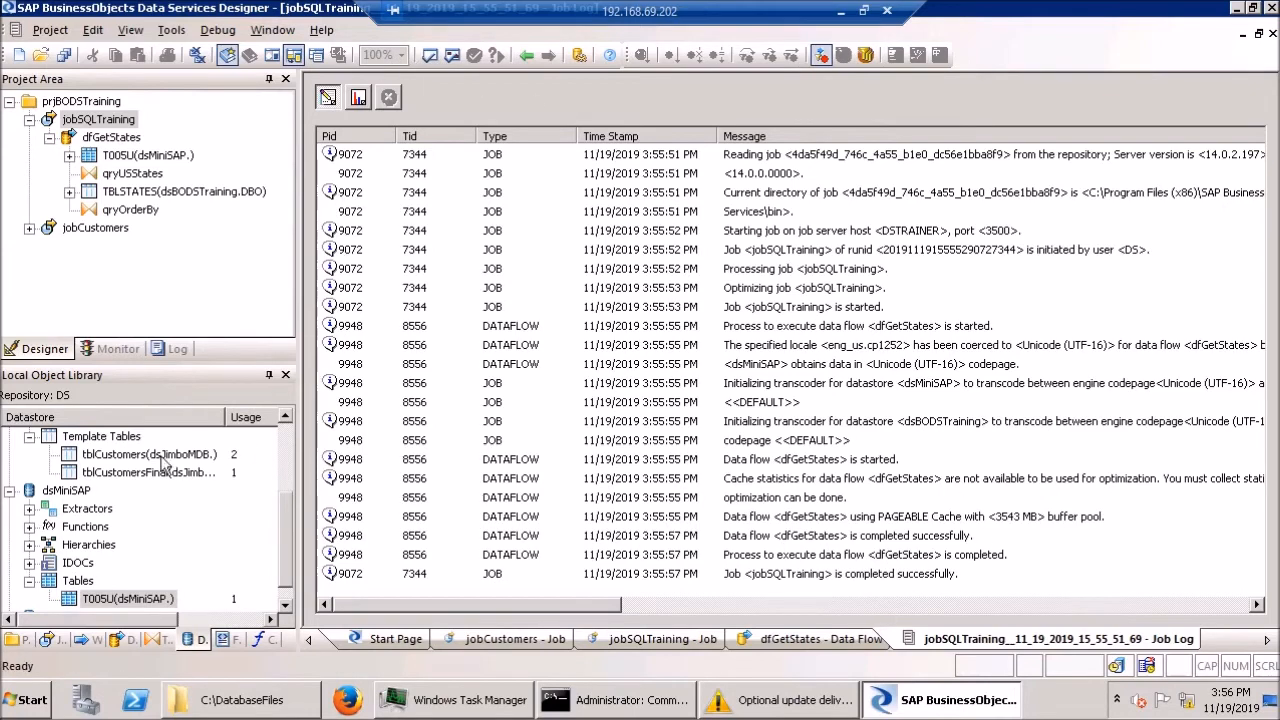
{"action": "left_click", "coordinate": [1272, 34]}
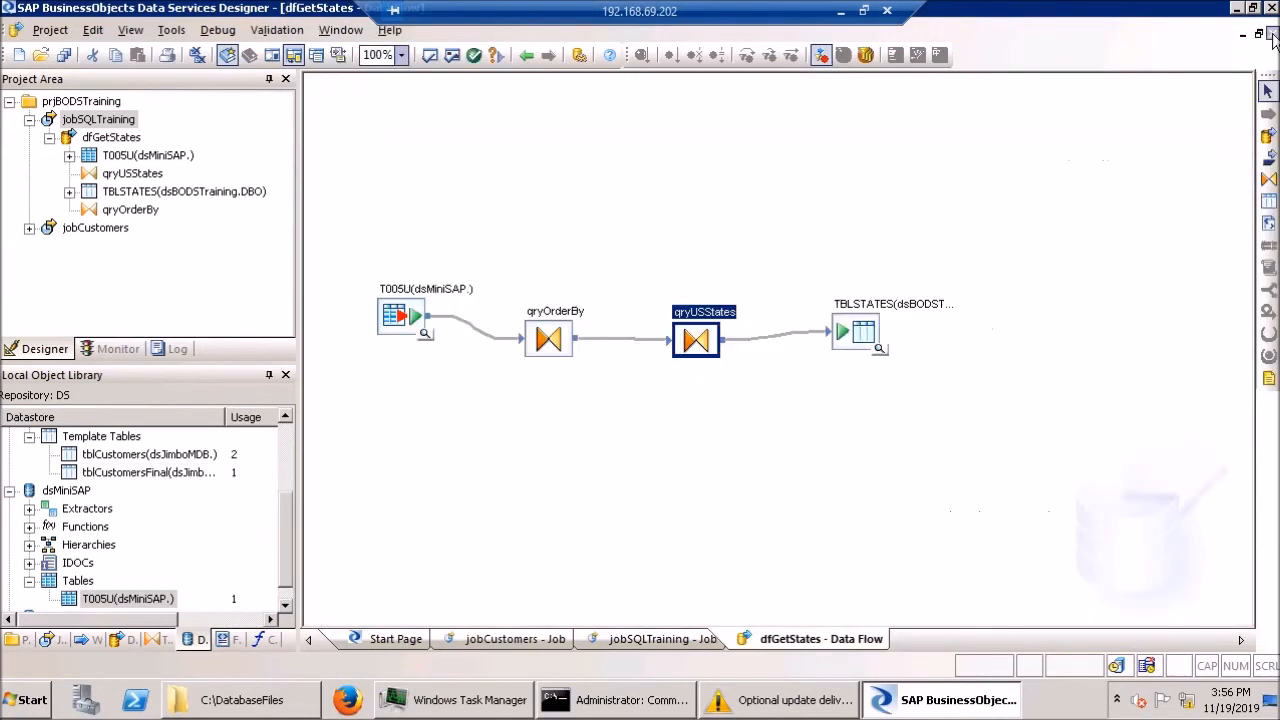
- View the data loaded into TBLSTATES, check the state rows from beginning to end, and close the data view
{"action": "left_click", "coordinate": [881, 350]}
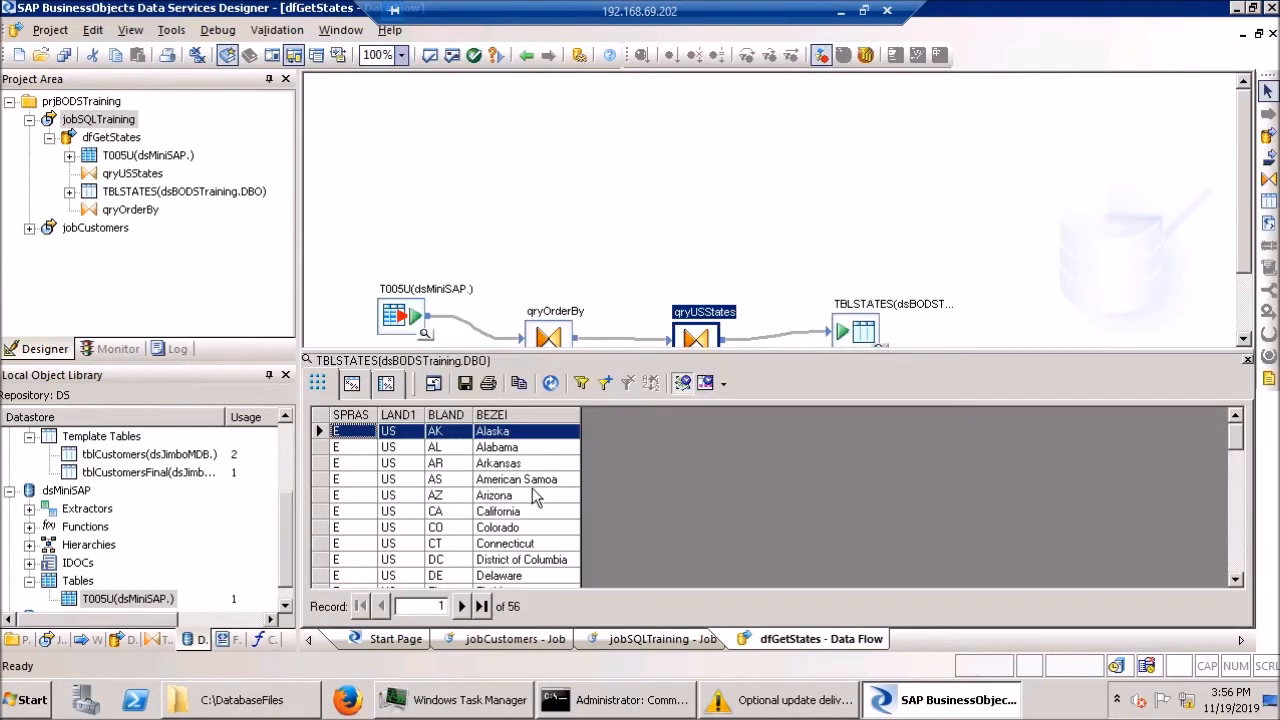
{"action": "scroll", "coordinate": [531, 486], "scroll_direction": "down", "scroll_amount": 12}
{"action": "scroll", "coordinate": [522, 491], "scroll_direction": "down", "scroll_amount": 5}
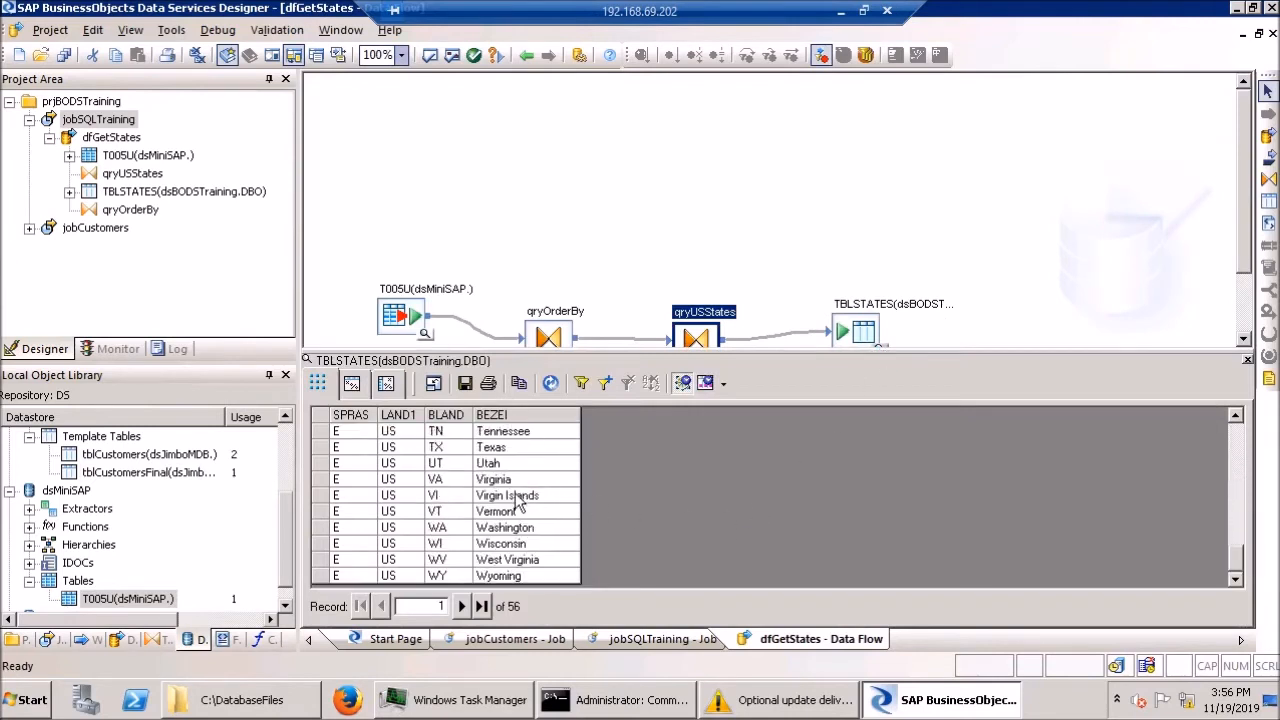
{"action": "scroll", "coordinate": [518, 500], "scroll_direction": "up", "scroll_amount": 16}
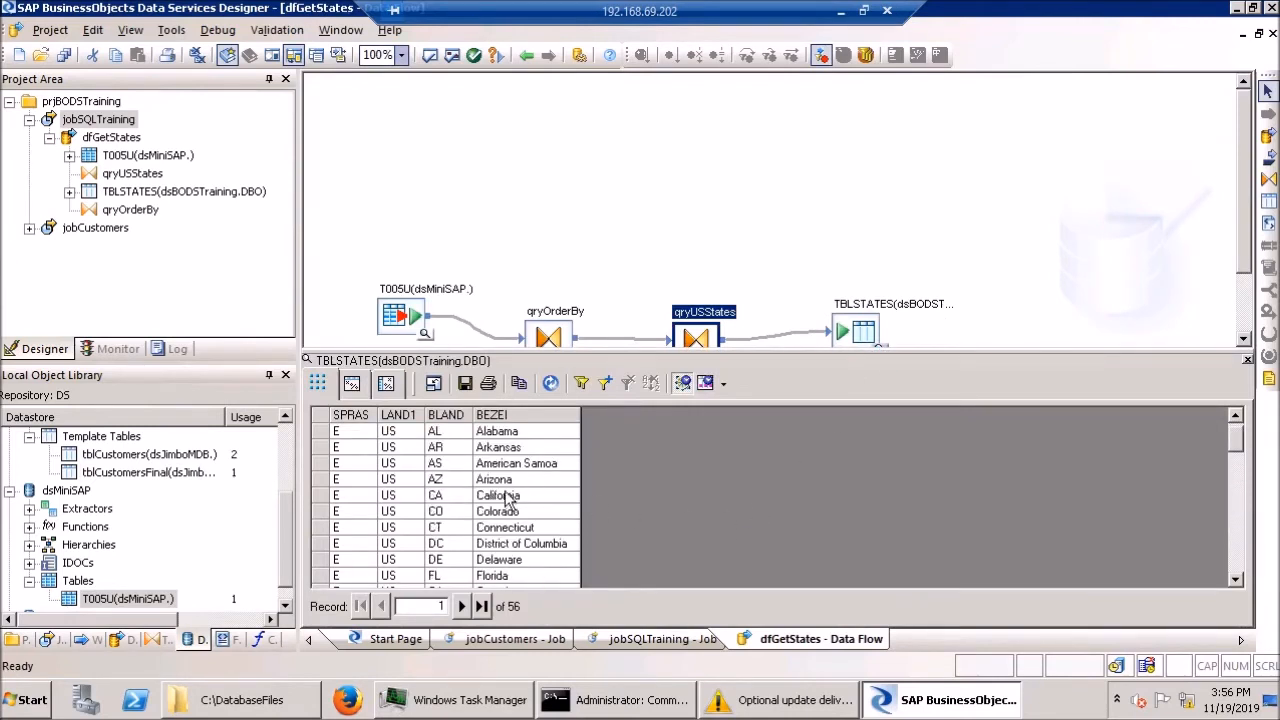
{"action": "scroll", "coordinate": [507, 497], "scroll_direction": "down", "scroll_amount": 15}
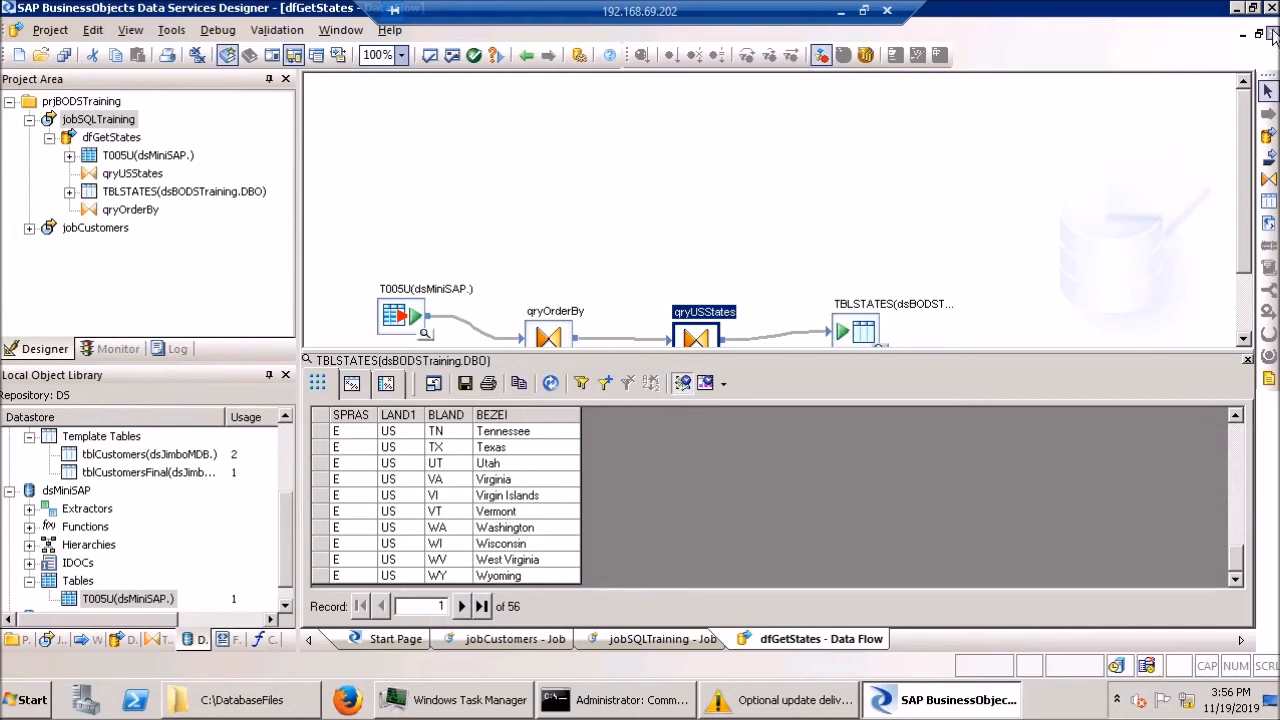
{"action": "left_click", "coordinate": [1247, 359]}
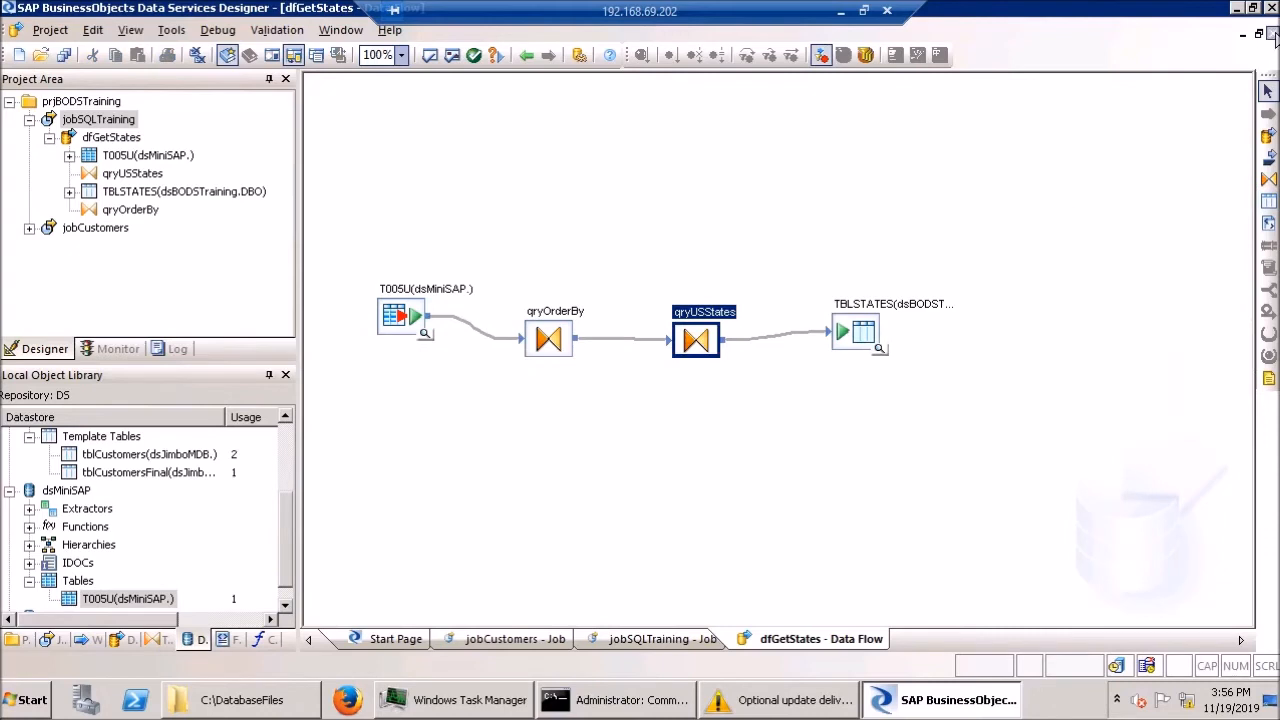
{"action": "left_click", "coordinate": [922, 197]}
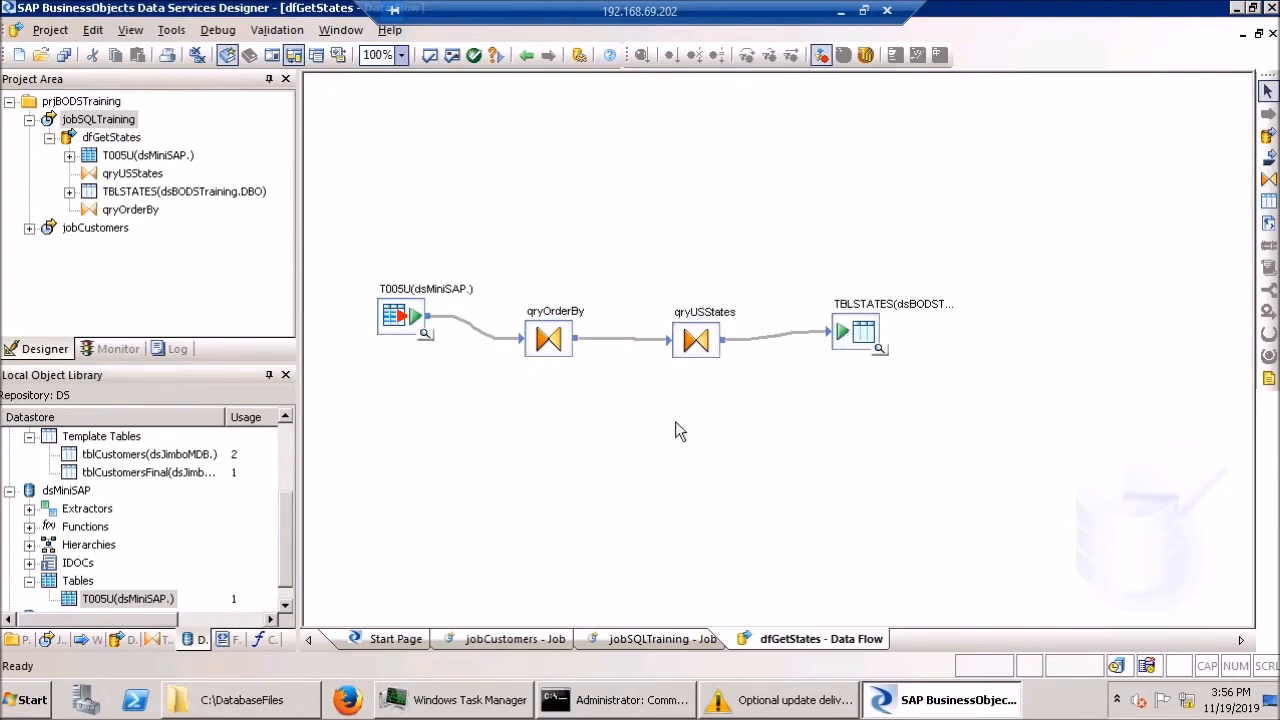
- Add a data flow named dfCustomerStates to jobSQLTraining and connect the output of dfGetStates to it
{"action": "left_click", "coordinate": [99, 124]}
{"action": "right_click", "coordinate": [101, 128]}
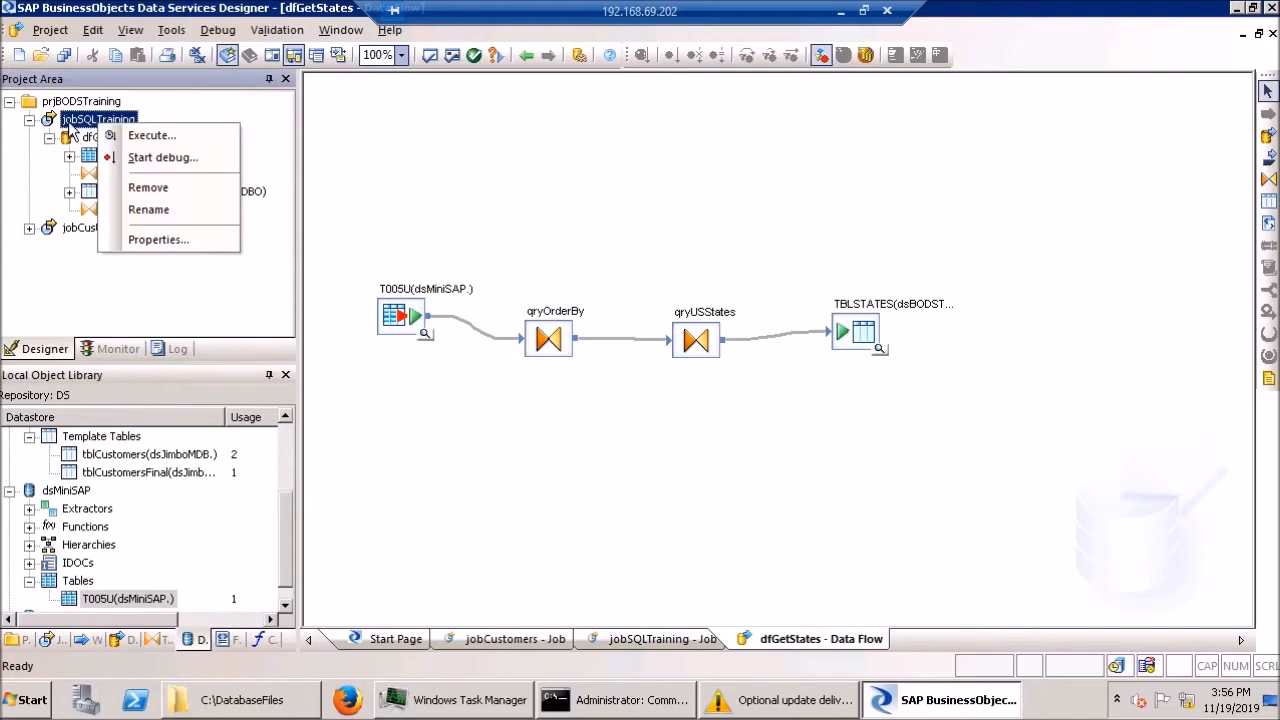
{"action": "left_click", "coordinate": [1268, 137]}
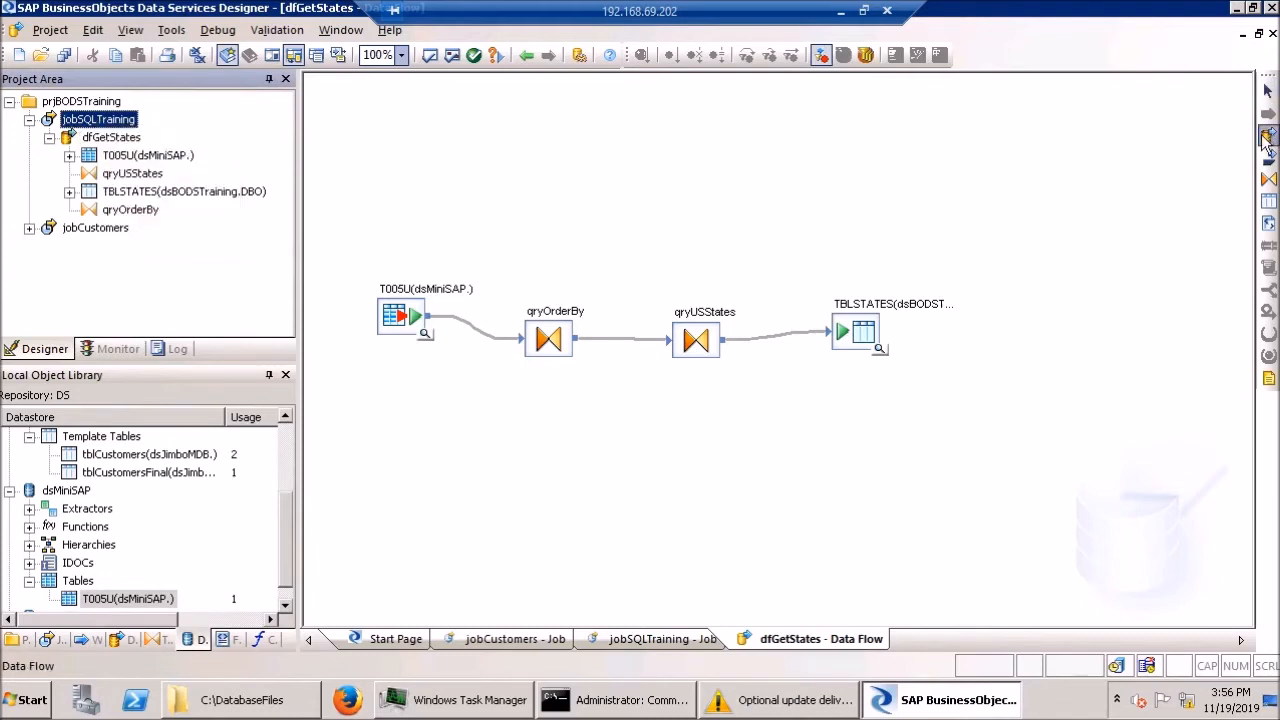
{"action": "left_click", "coordinate": [110, 120]}
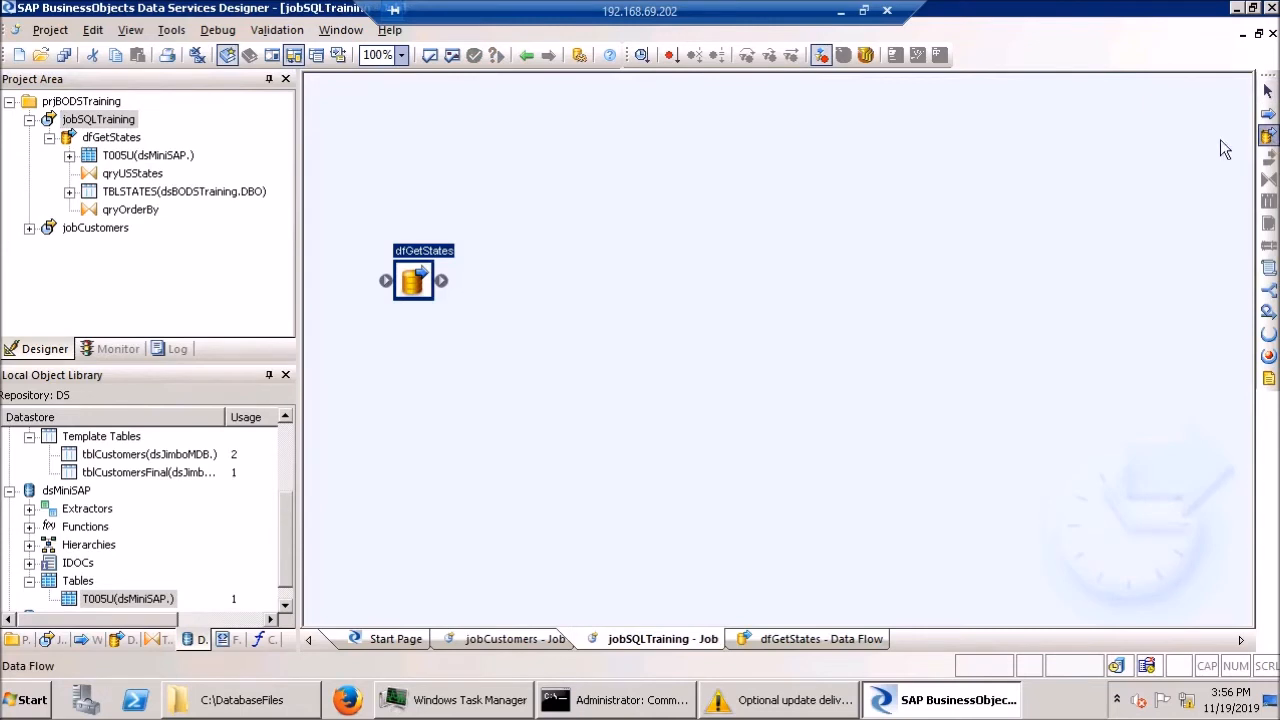
{"action": "left_click", "coordinate": [529, 256]}
{"action": "type", "text": "df"}
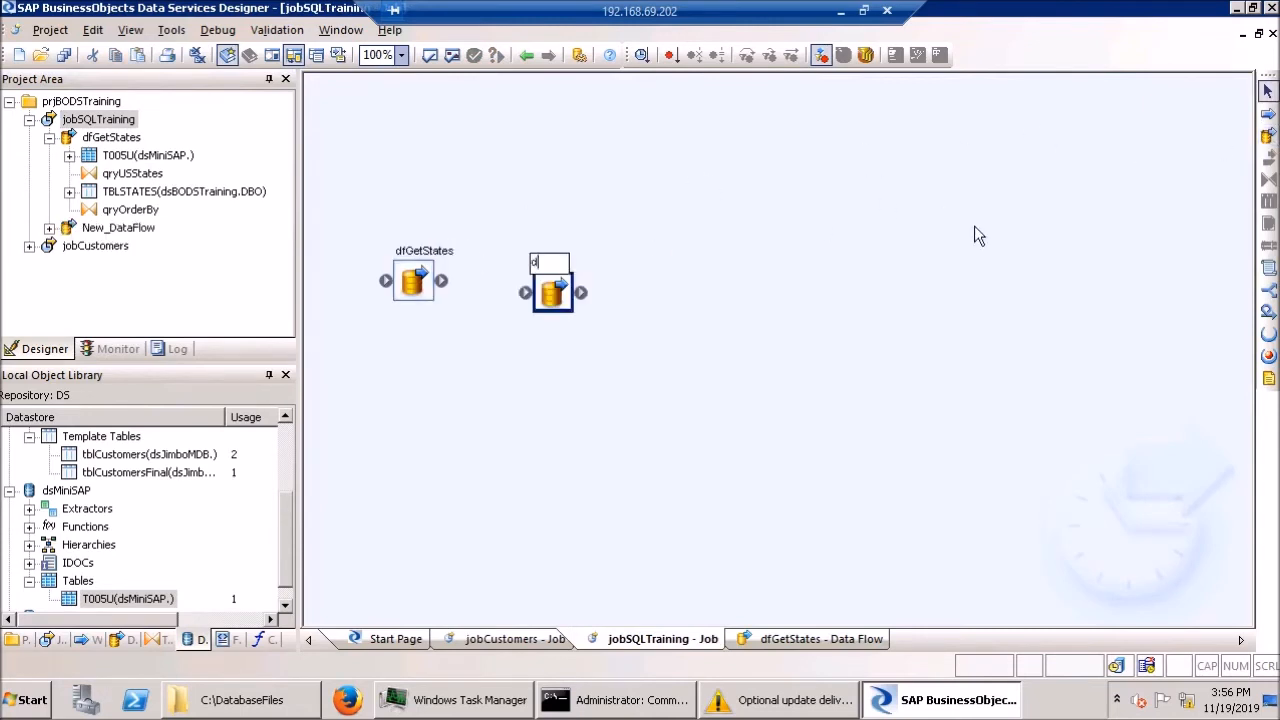
{"action": "type", "text": "CustomerStates"}
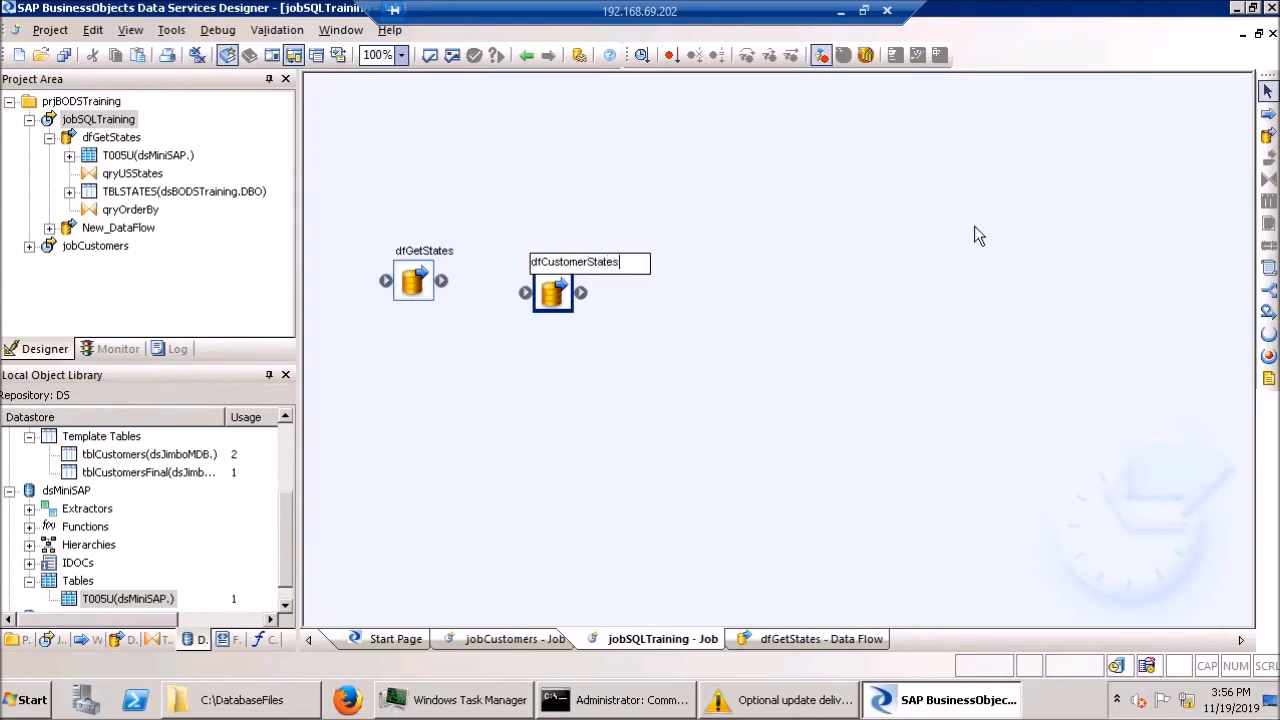
{"action": "left_click_drag", "start_coordinate": [446, 283], "coordinate": [525, 292]}
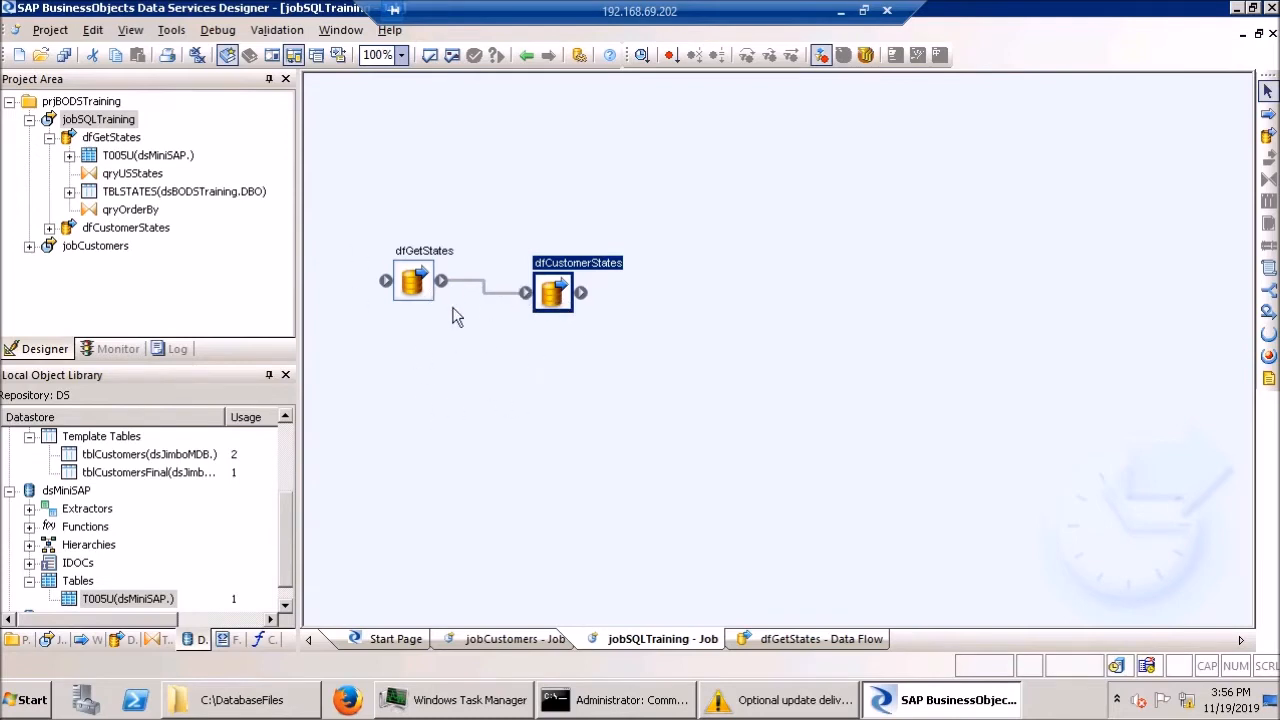
- Open dfCustomerStates and place the dsBODSTraining template table TBLSTATES in its workspace as a source
{"action": "double_click", "coordinate": [564, 290]}
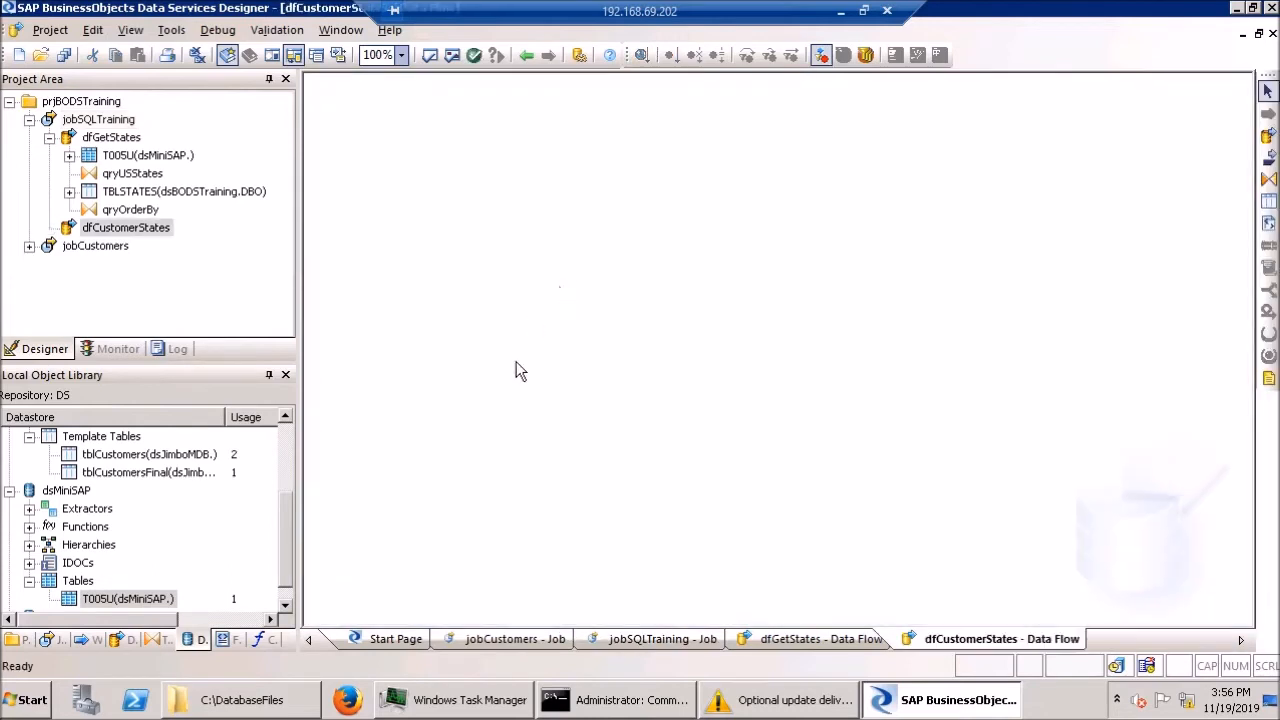
{"action": "left_click_drag", "start_coordinate": [289, 532], "coordinate": [285, 461]}
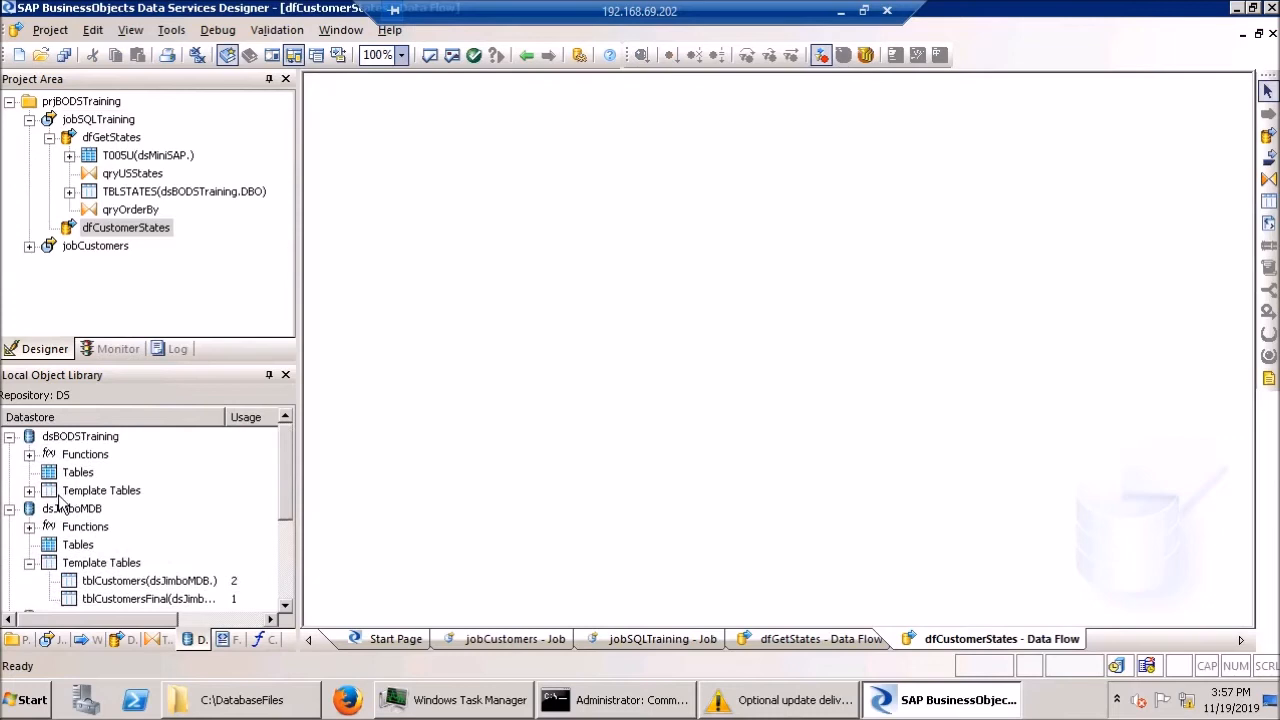
{"action": "left_click", "coordinate": [25, 493]}
{"action": "left_click", "coordinate": [29, 490]}
{"action": "left_click_drag", "start_coordinate": [116, 510], "coordinate": [385, 308]}
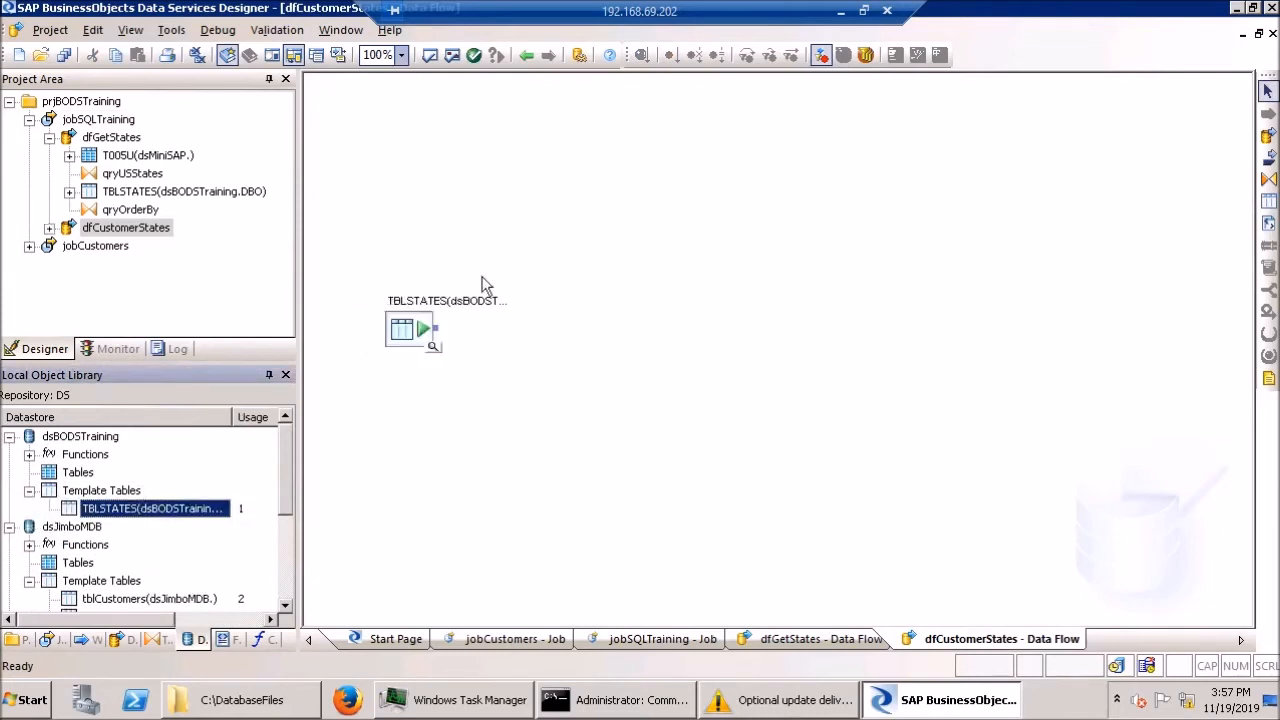
{"action": "left_click_drag", "start_coordinate": [432, 358], "coordinate": [420, 277]}
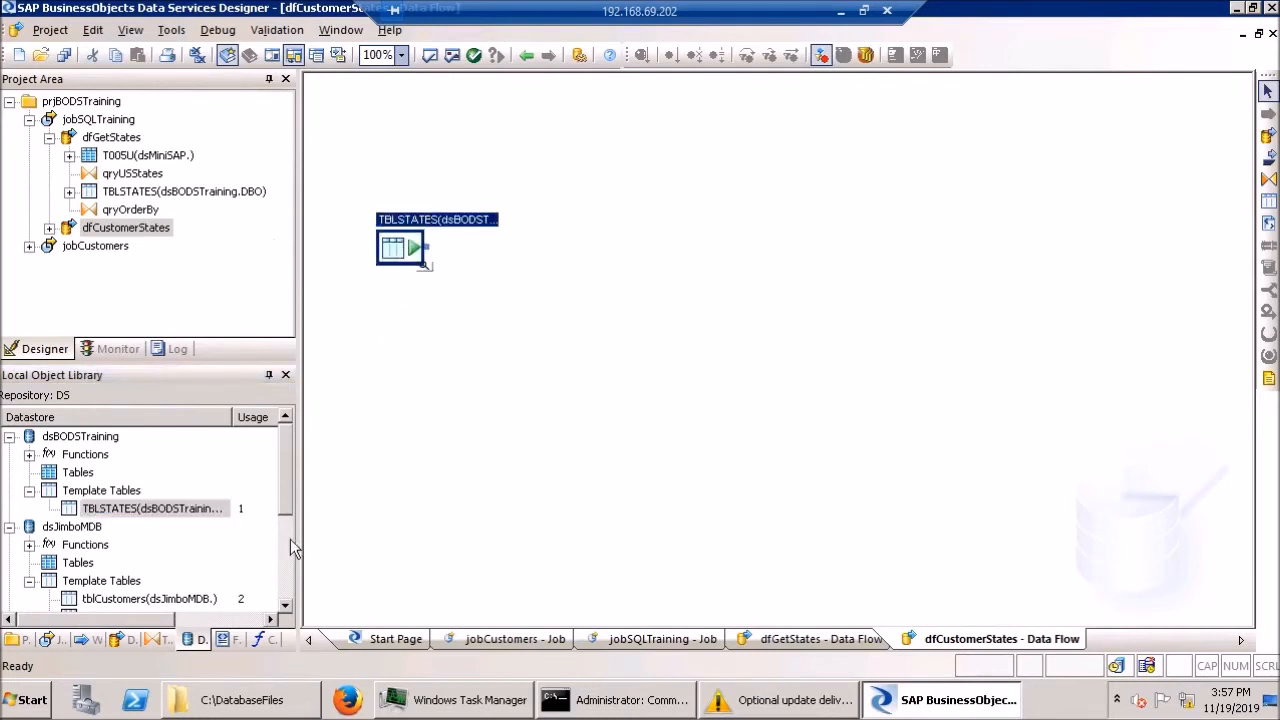
- Add the dsJimboMDB template table tblCustomers as a second source and align it below TBLSTATES
{"action": "left_click", "coordinate": [286, 607]}
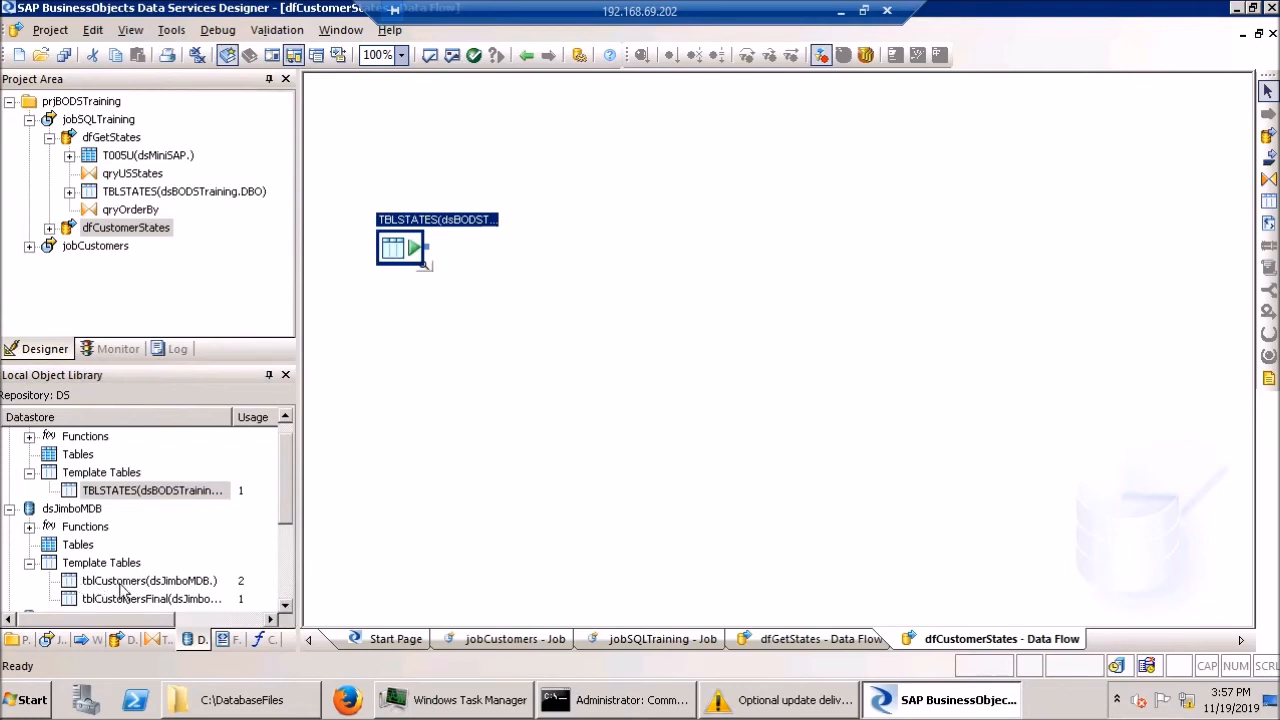
{"action": "left_click_drag", "start_coordinate": [122, 590], "coordinate": [391, 335]}
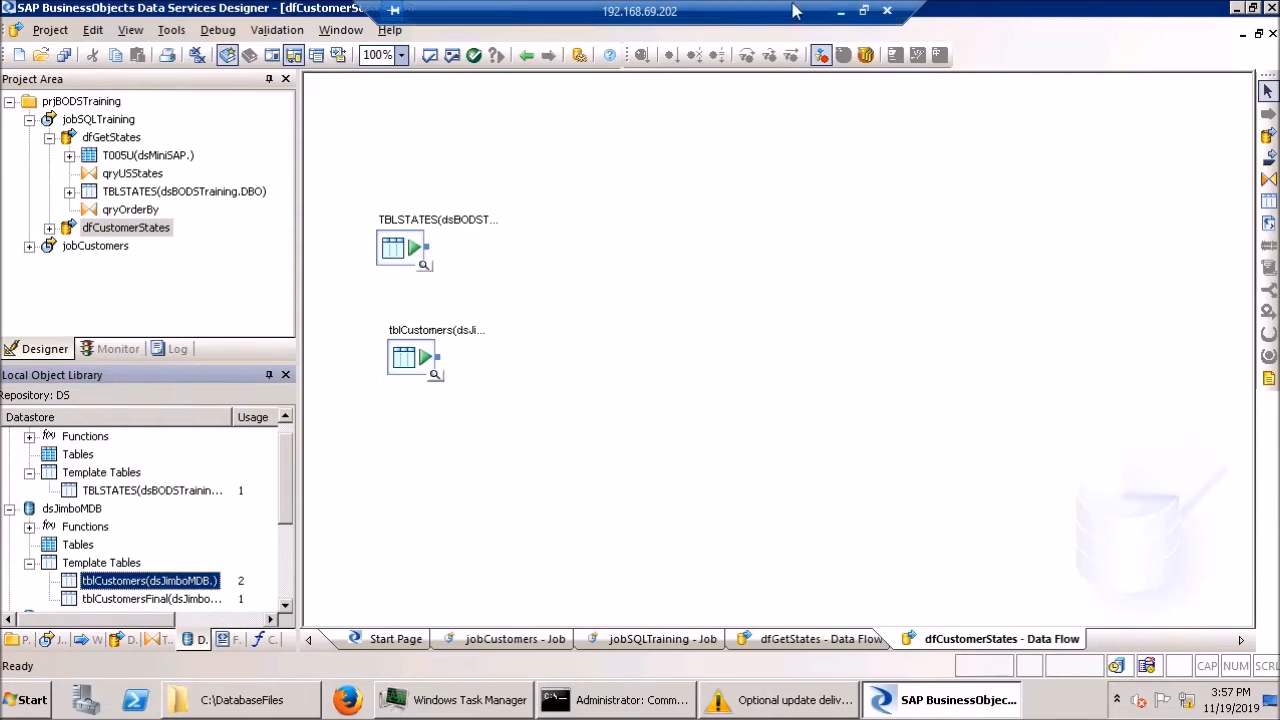
{"action": "left_click_drag", "start_coordinate": [435, 362], "coordinate": [437, 364]}
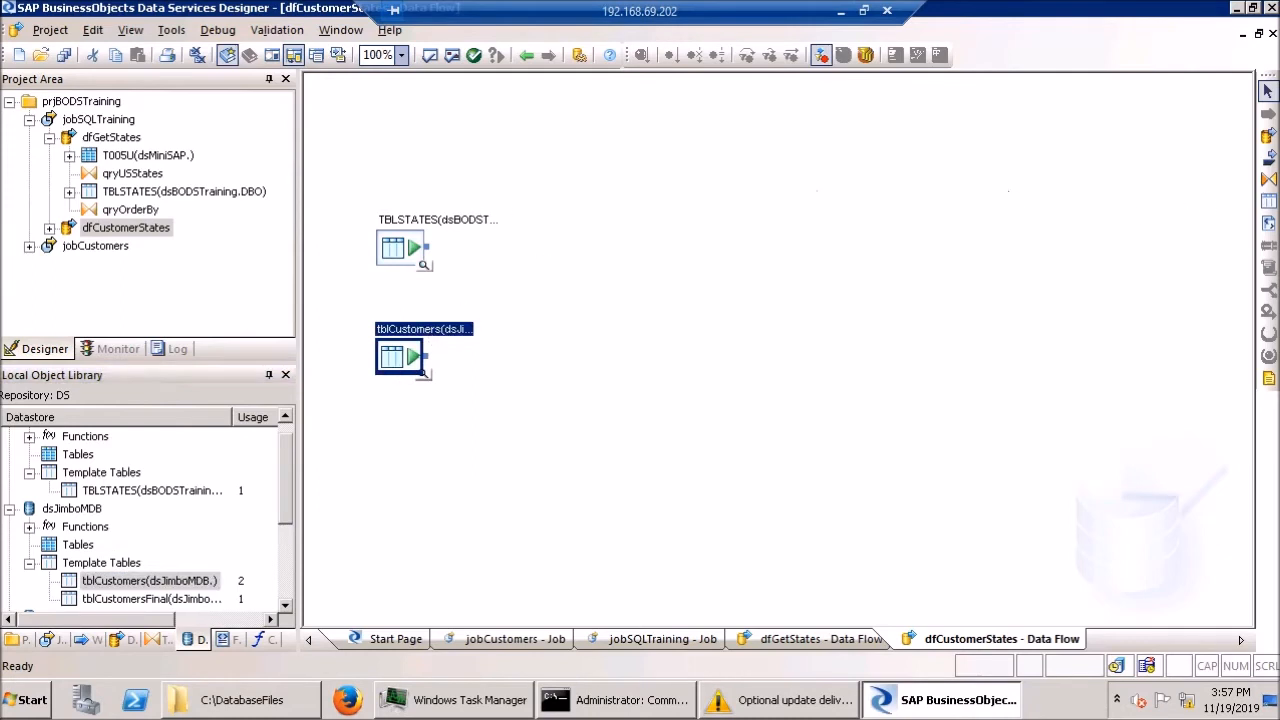
- Add a query transform named qryJoin and connect both TBLSTATES and tblCustomers to its input
{"action": "left_click", "coordinate": [1268, 179]}
{"action": "left_click", "coordinate": [567, 283]}
{"action": "type", "text": "qry"}
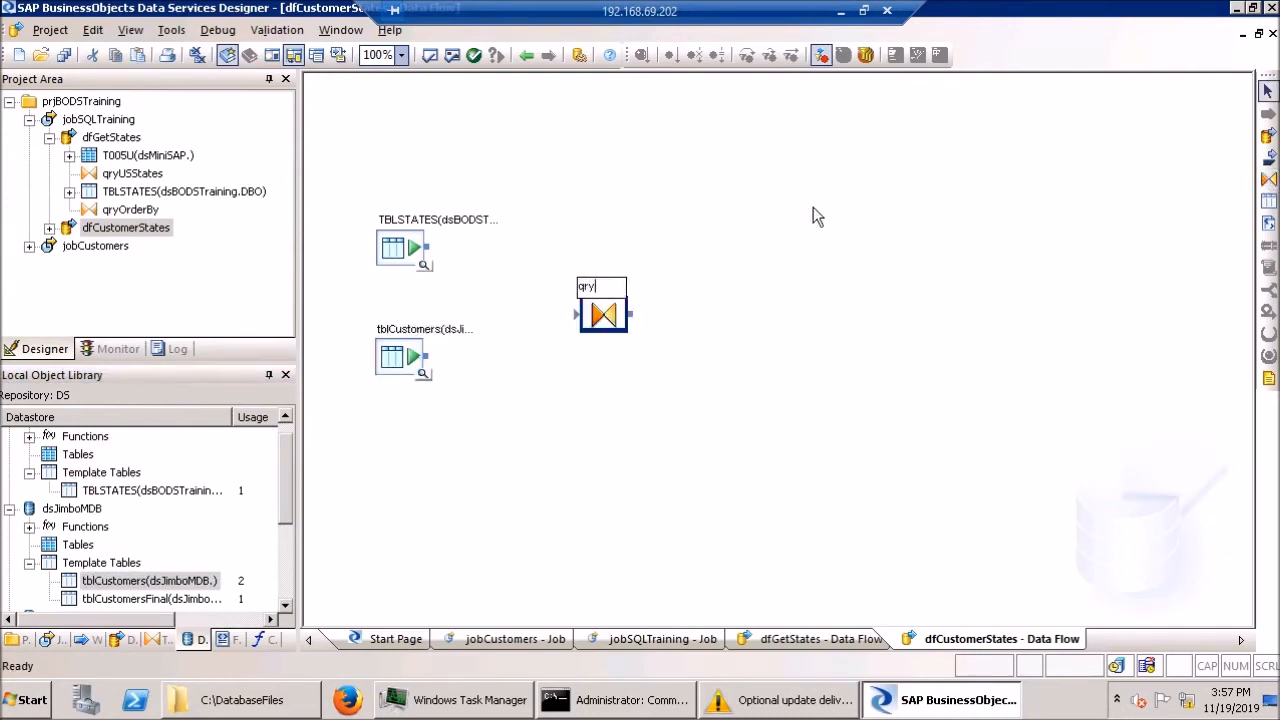
{"action": "type", "text": "Join"}
{"action": "key", "text": "Return"}
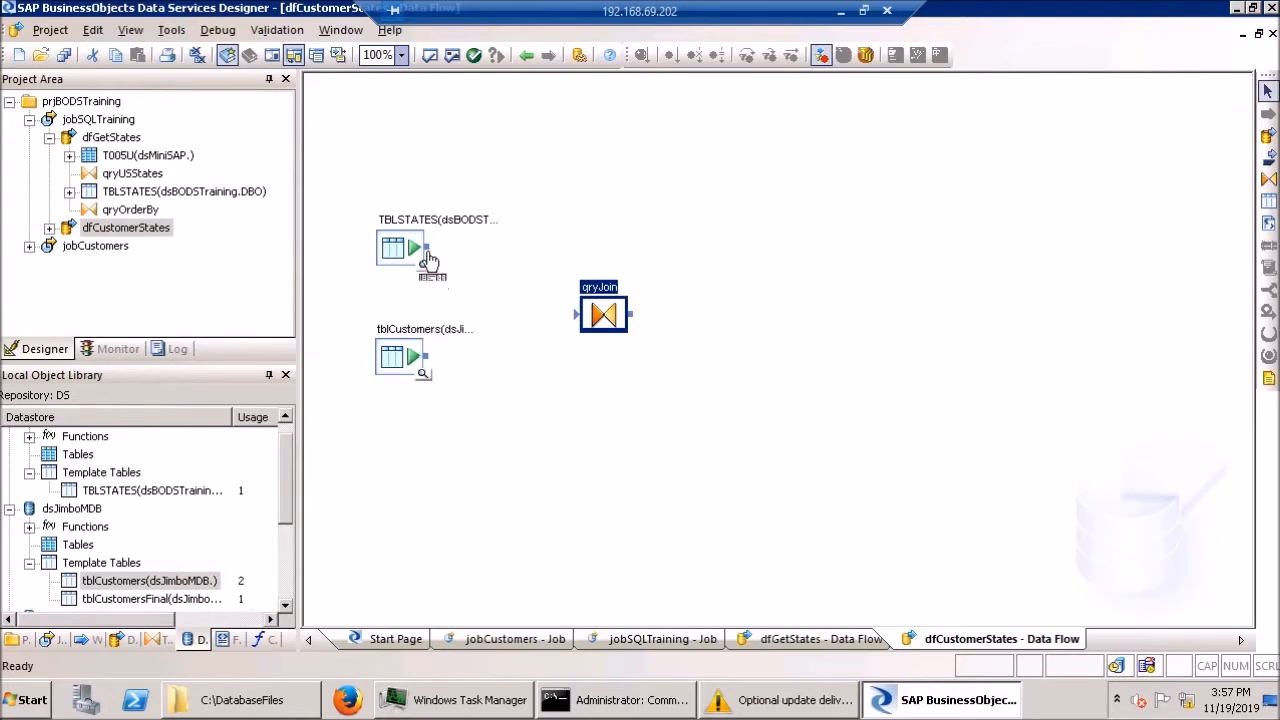
{"action": "left_click_drag", "start_coordinate": [427, 248], "coordinate": [580, 316]}
{"action": "left_click_drag", "start_coordinate": [427, 356], "coordinate": [578, 316]}
- Open qryJoin and map all tblCustomers columns, from Branch to TELFX, to its output schema
{"action": "double_click", "coordinate": [592, 327]}
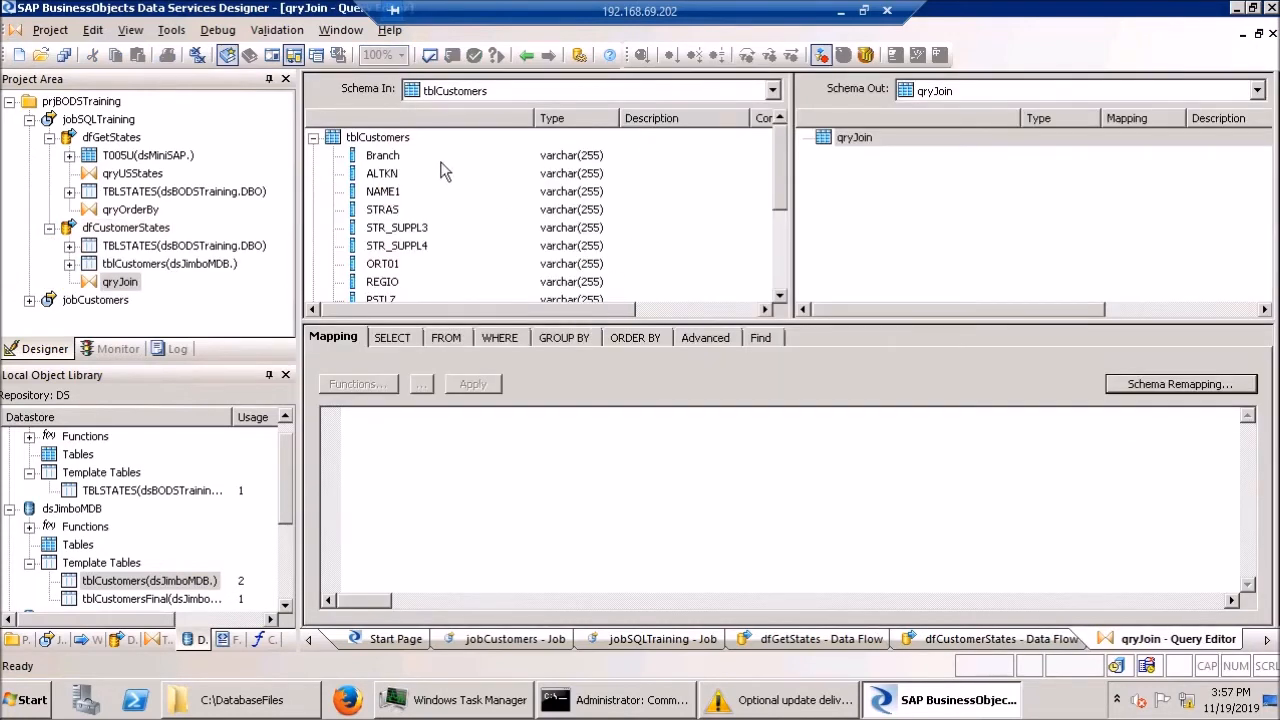
{"action": "left_click", "coordinate": [393, 158]}
{"action": "left_click", "coordinate": [781, 240]}
{"action": "left_click", "coordinate": [393, 191], "text": "shift"}
{"action": "left_click_drag", "start_coordinate": [393, 189], "coordinate": [912, 188]}
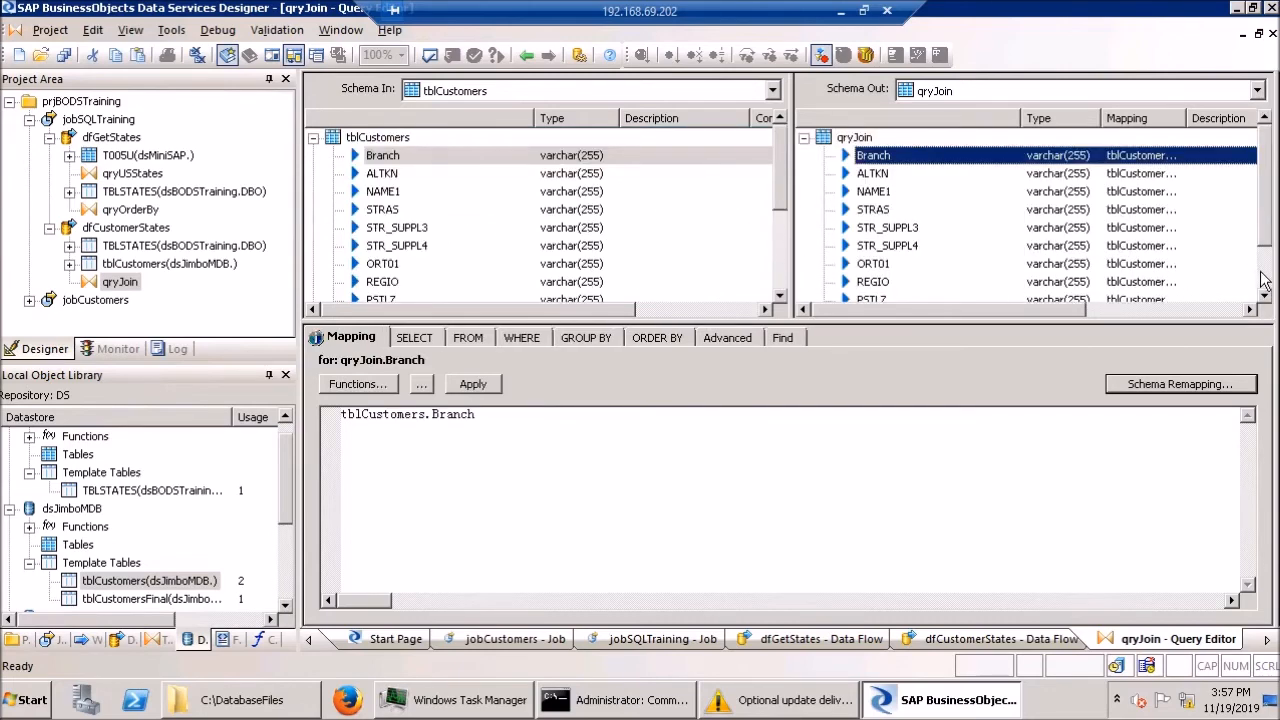
- Map the BLAND and BEZEI columns of TBLSTATES to the end of the qryJoin output schema
{"action": "left_click", "coordinate": [1262, 281]}
{"action": "left_click", "coordinate": [781, 280]}
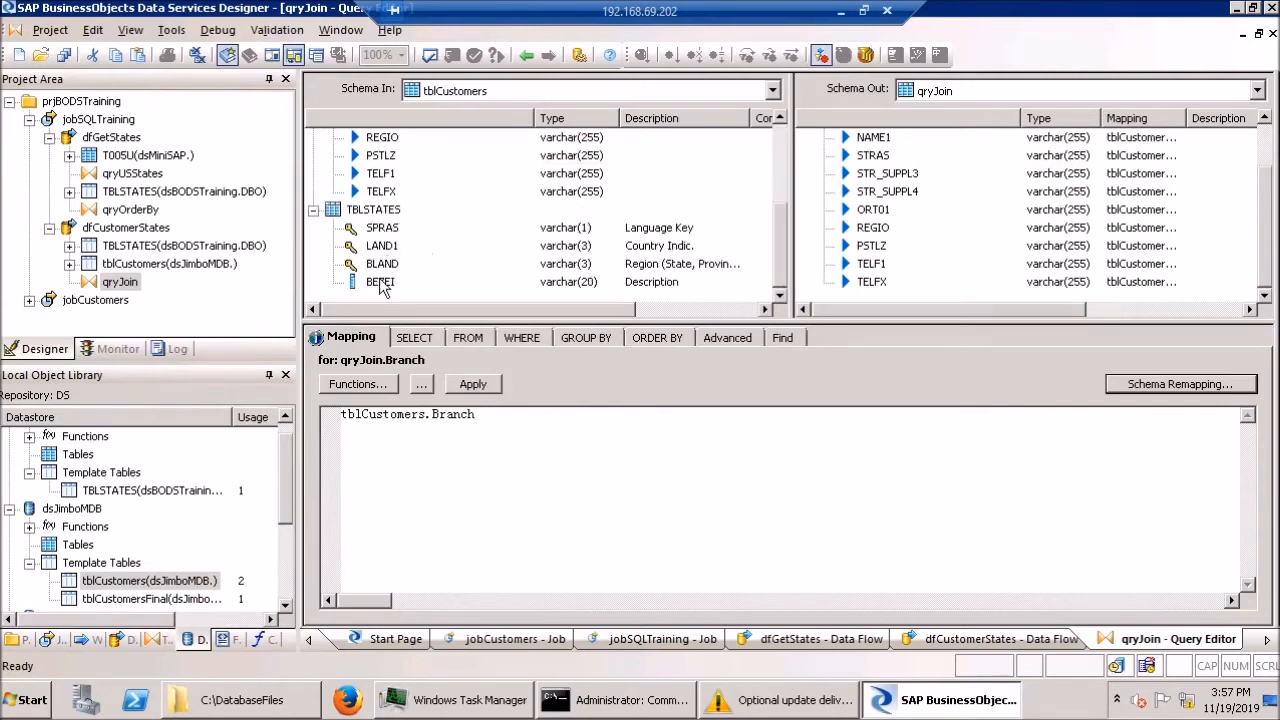
{"action": "left_click", "coordinate": [381, 246]}
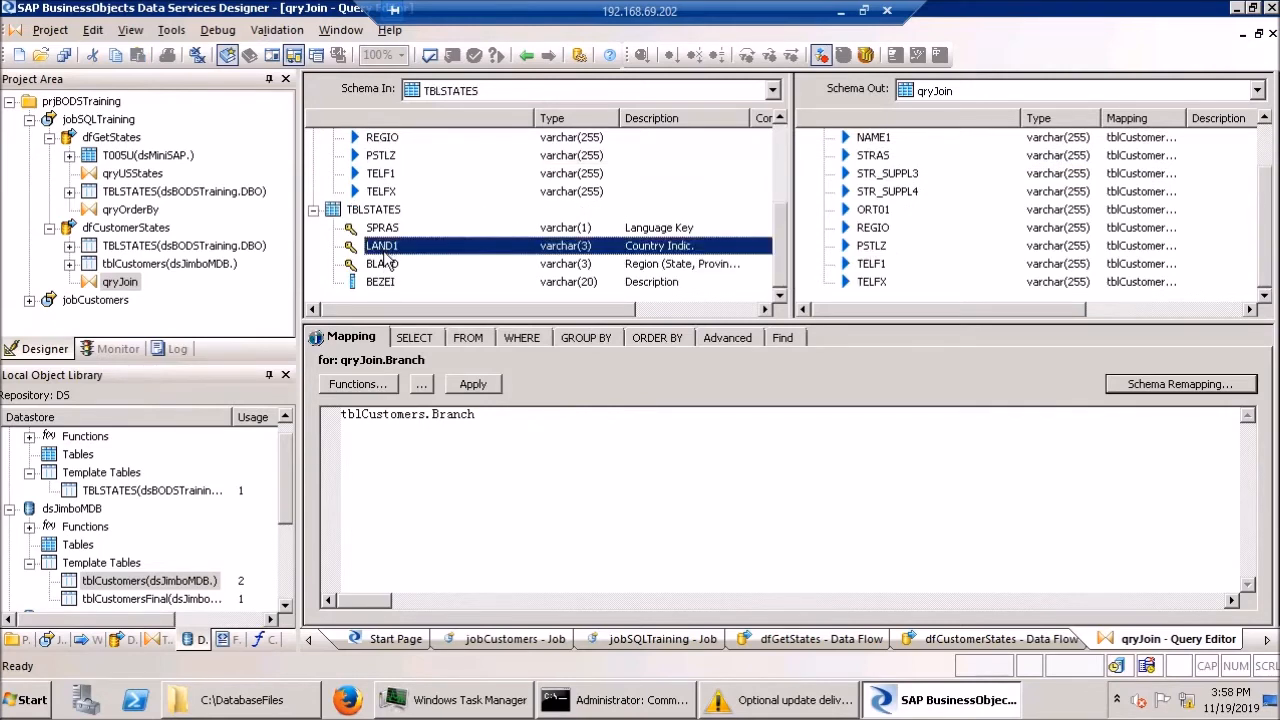
{"action": "left_click", "coordinate": [381, 282], "text": "shift"}
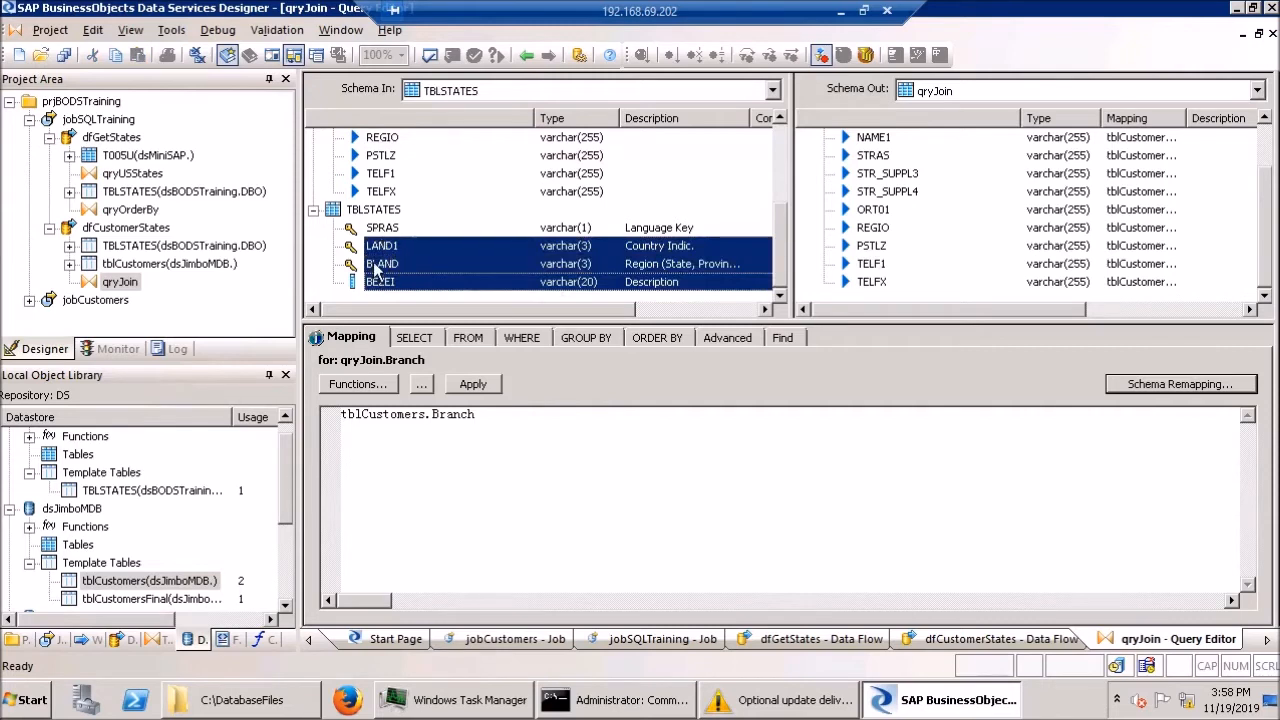
{"action": "left_click", "coordinate": [384, 246]}
{"action": "left_click", "coordinate": [385, 264]}
{"action": "left_click", "coordinate": [385, 282], "text": "shift"}
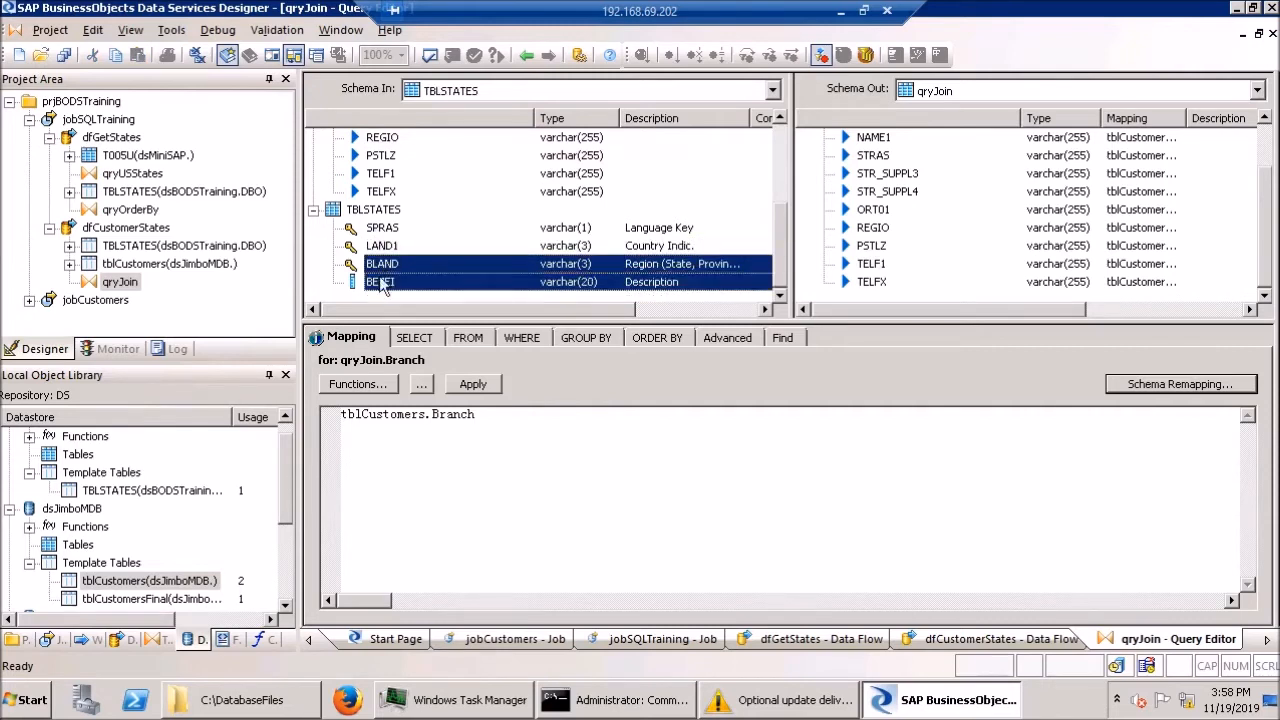
{"action": "right_click", "coordinate": [387, 267]}
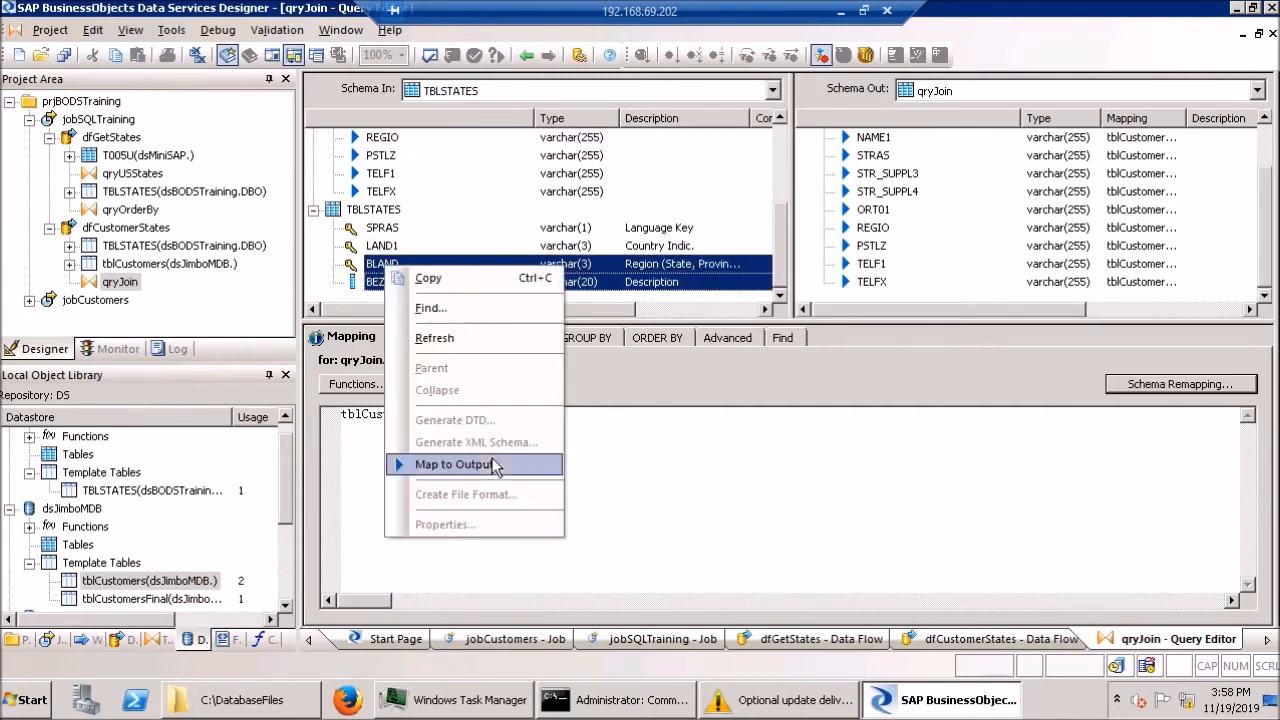
{"action": "left_click", "coordinate": [460, 464]}
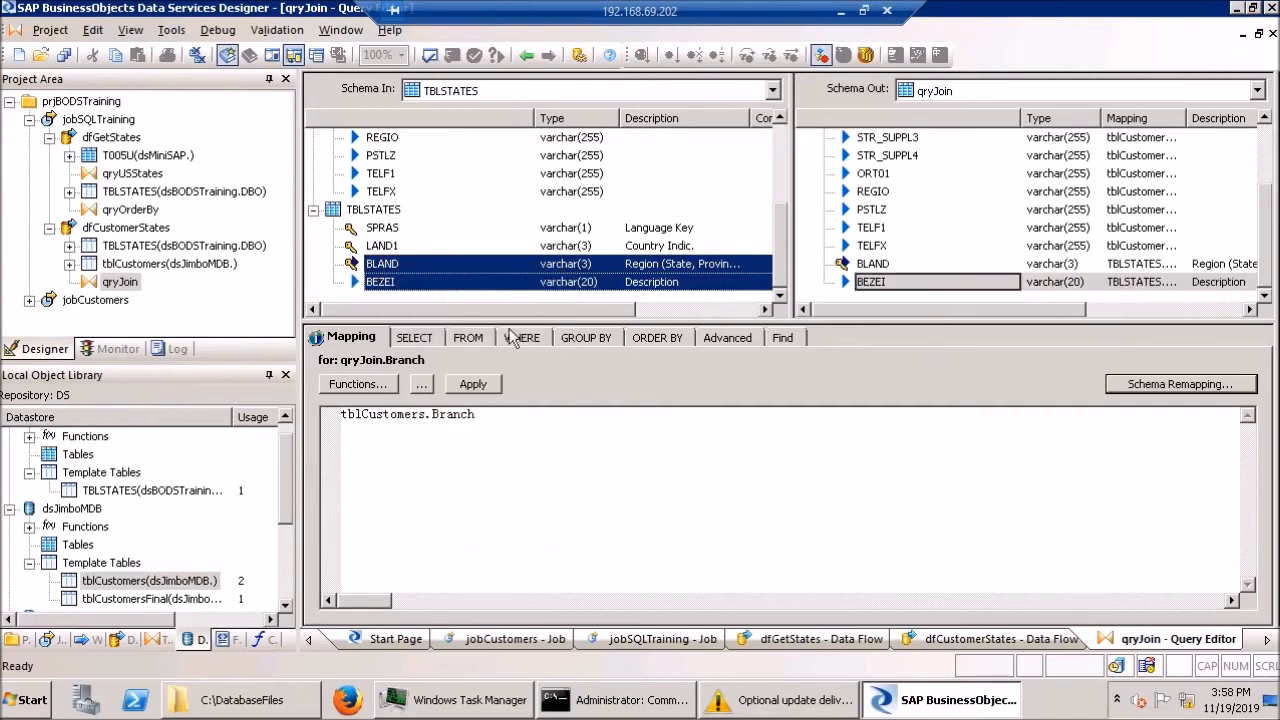
- In qryJoin's FROM settings, define an inner join pair with tblCustomers as left and TBLSTATES as right
{"action": "left_click", "coordinate": [416, 338]}
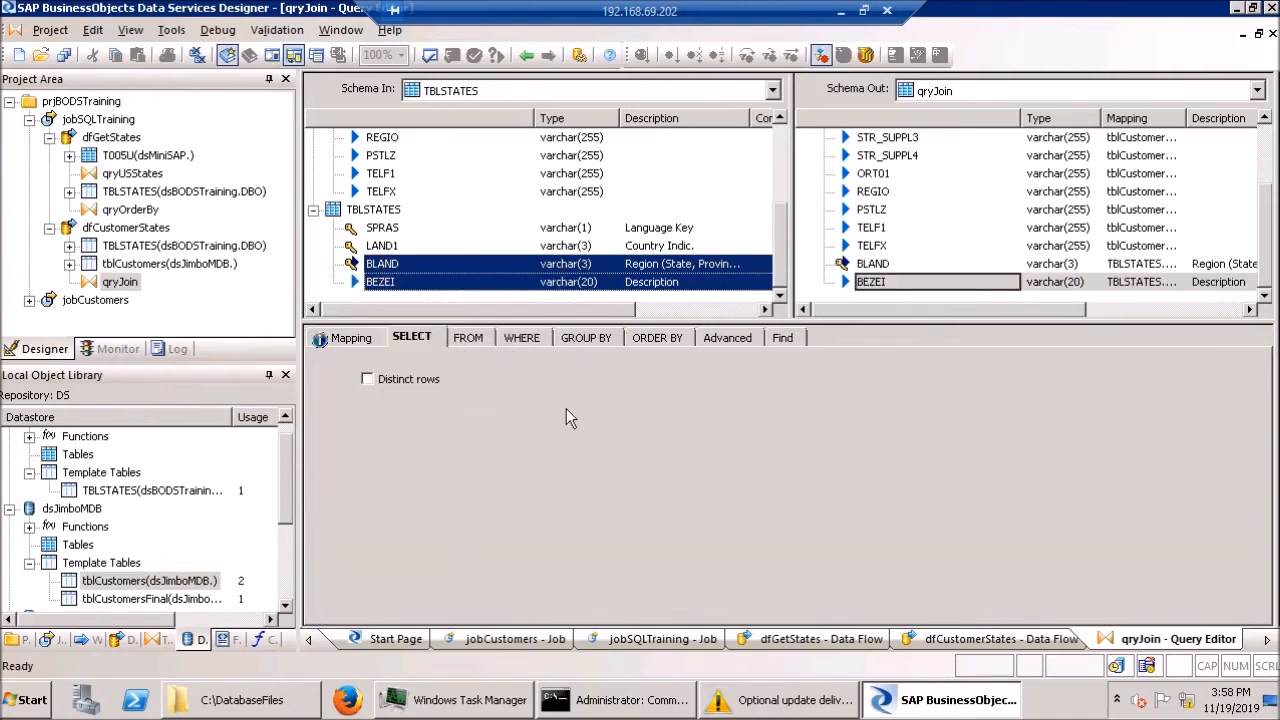
{"action": "left_click", "coordinate": [483, 345]}
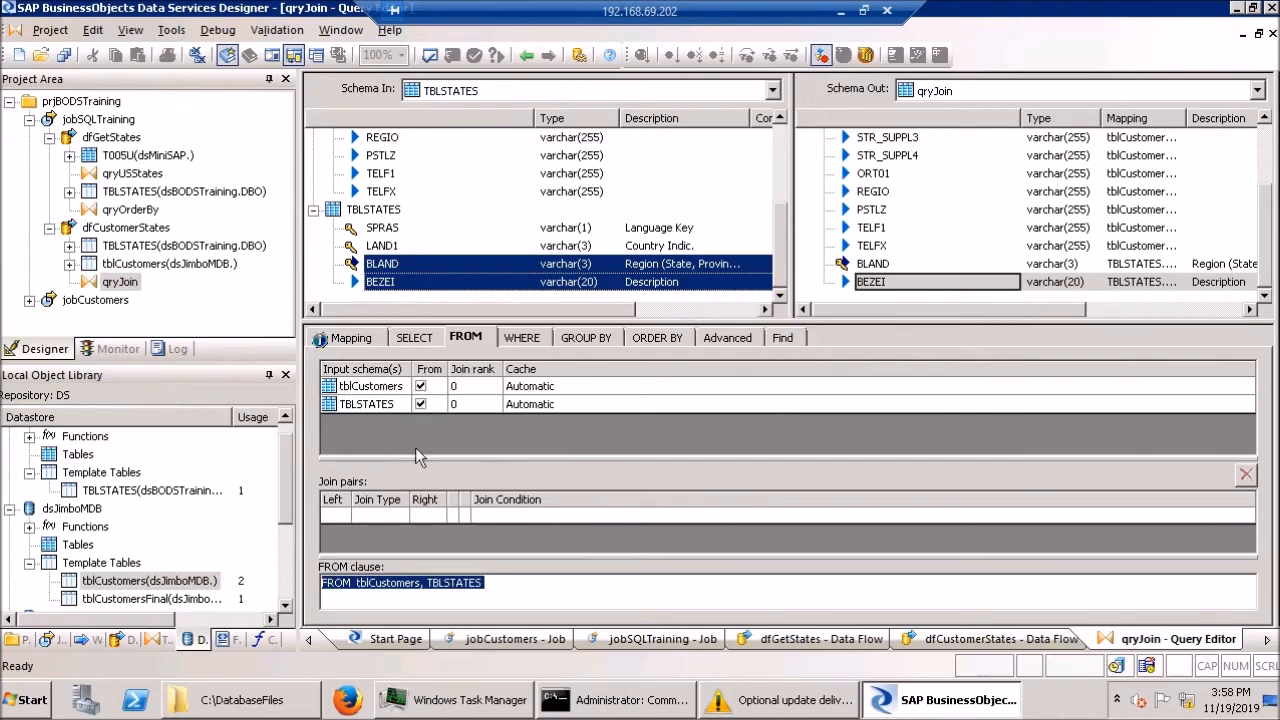
{"action": "left_click", "coordinate": [343, 516]}
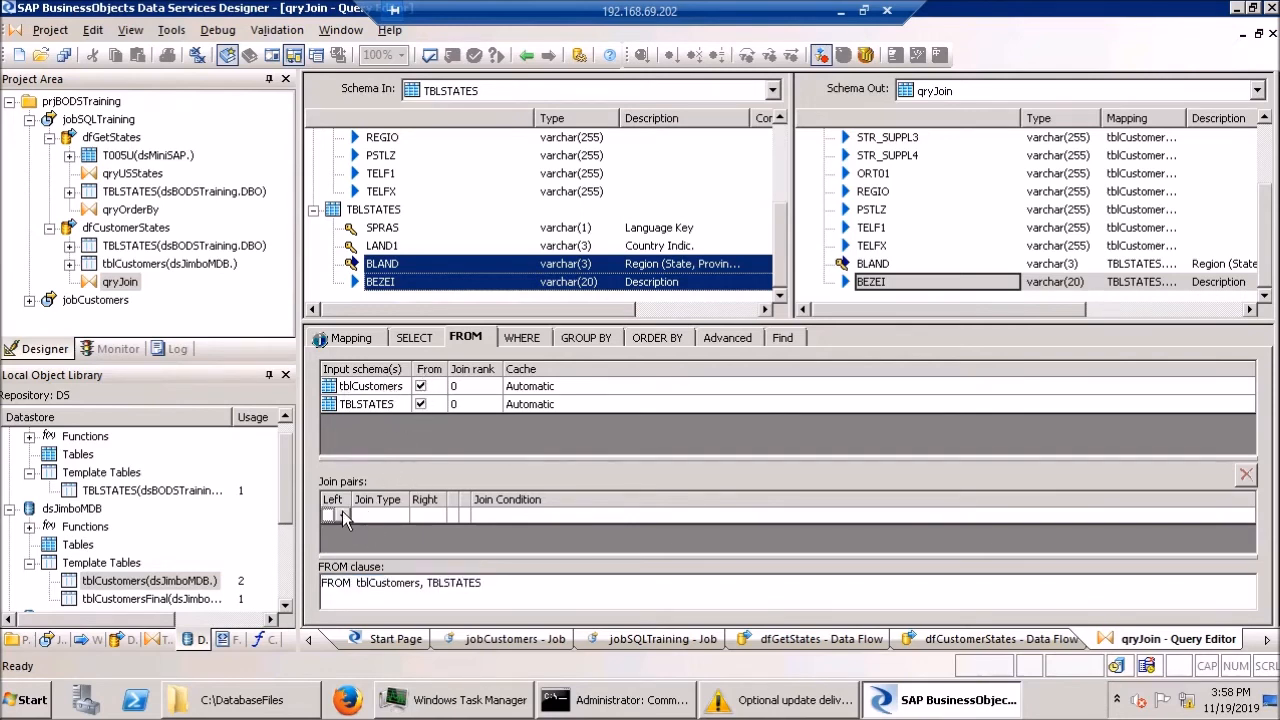
{"action": "left_click", "coordinate": [343, 516]}
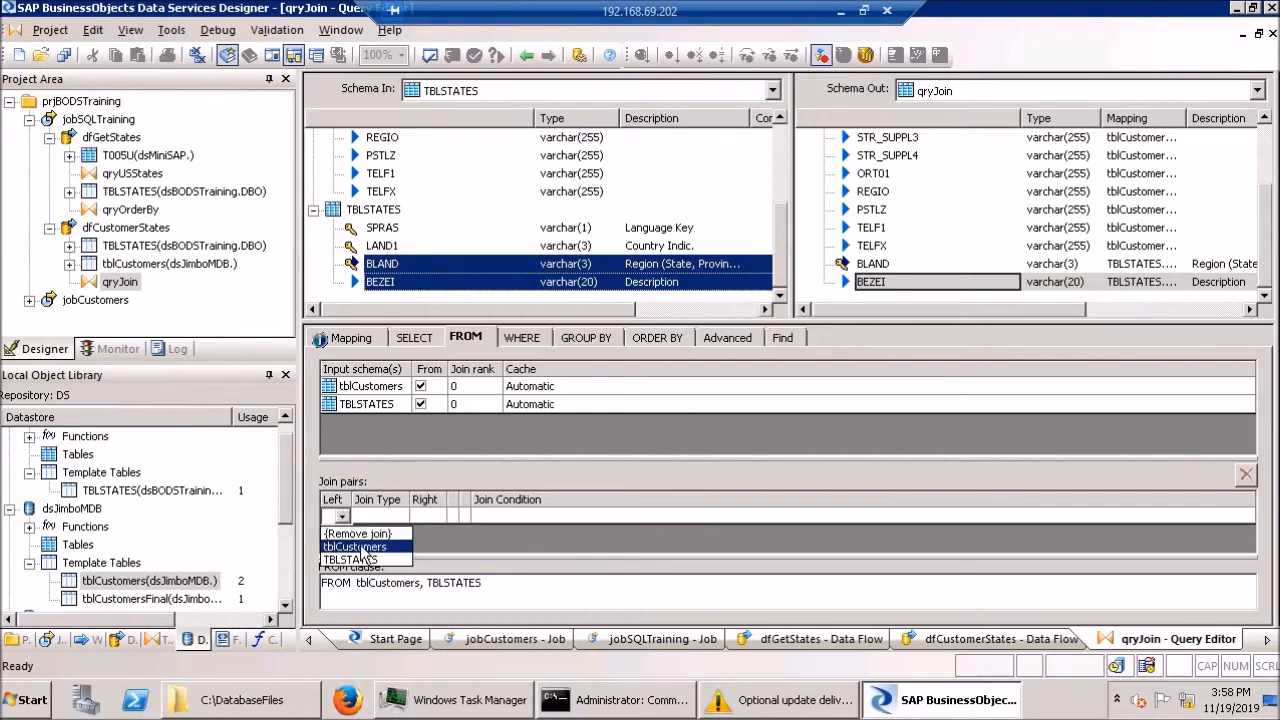
{"action": "left_click", "coordinate": [358, 548]}
{"action": "left_click", "coordinate": [479, 515]}
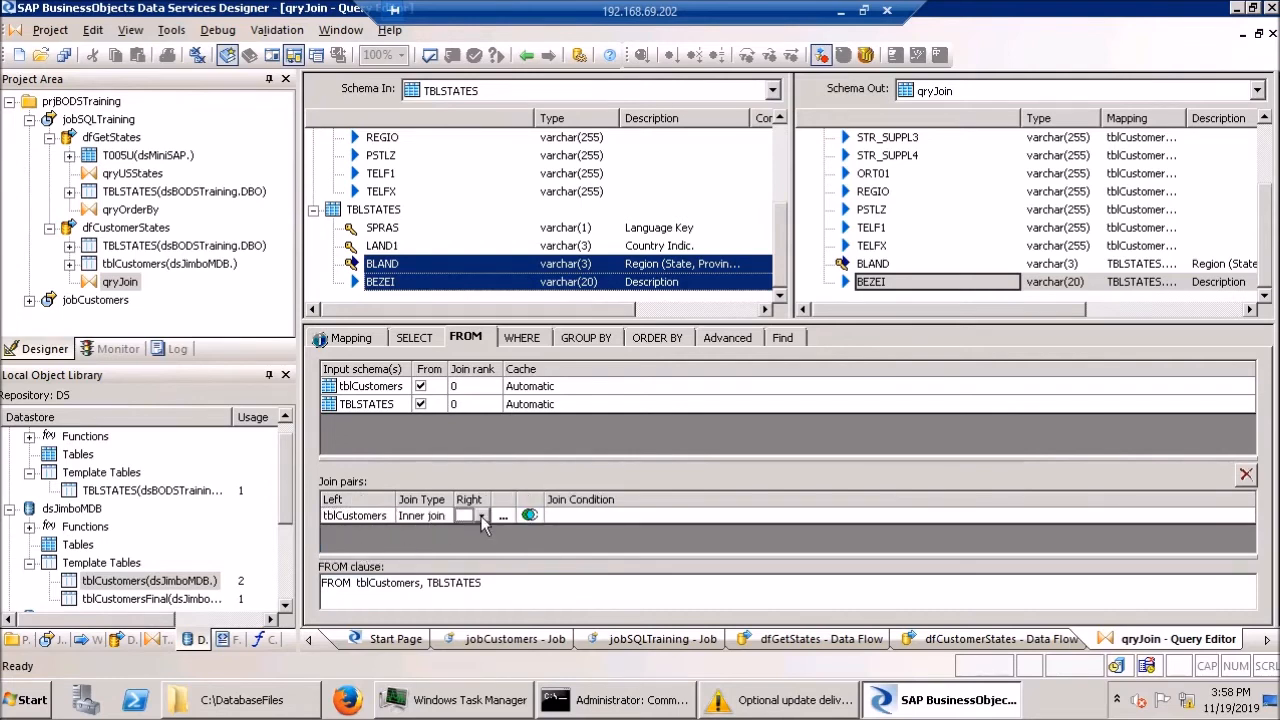
{"action": "left_click", "coordinate": [481, 516]}
{"action": "left_click", "coordinate": [497, 548]}
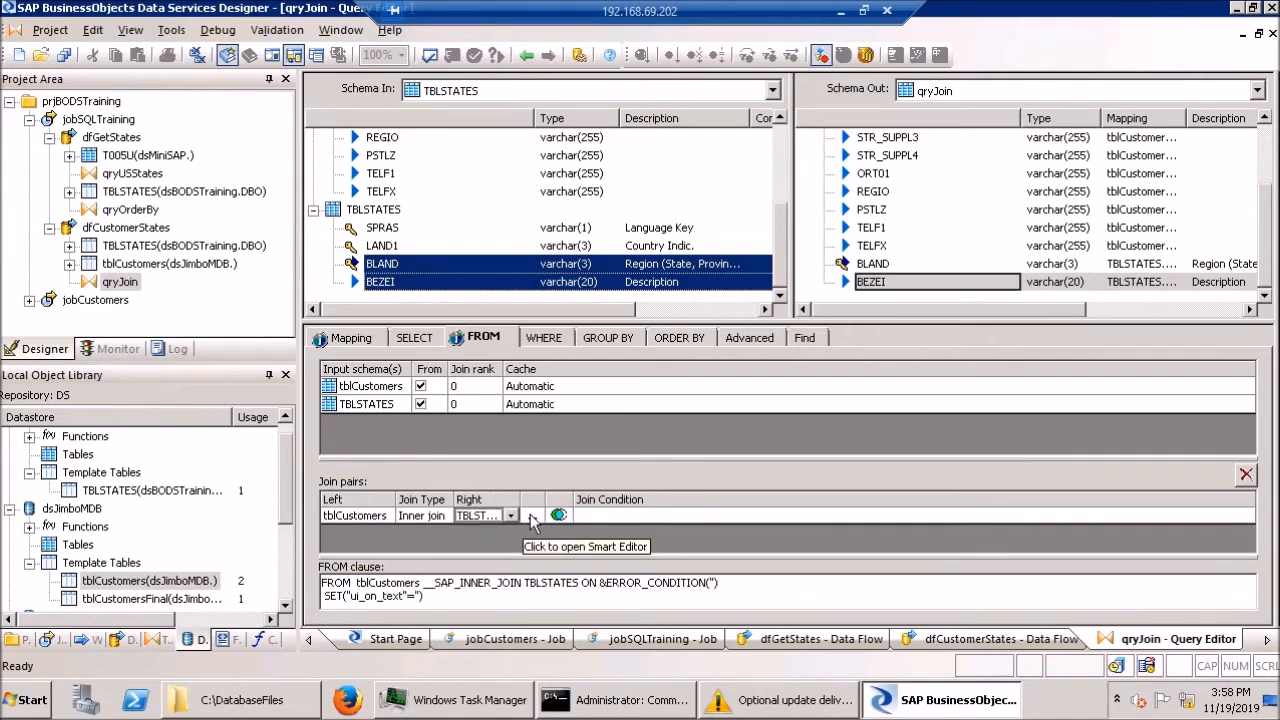
{"action": "left_click", "coordinate": [321, 583]}
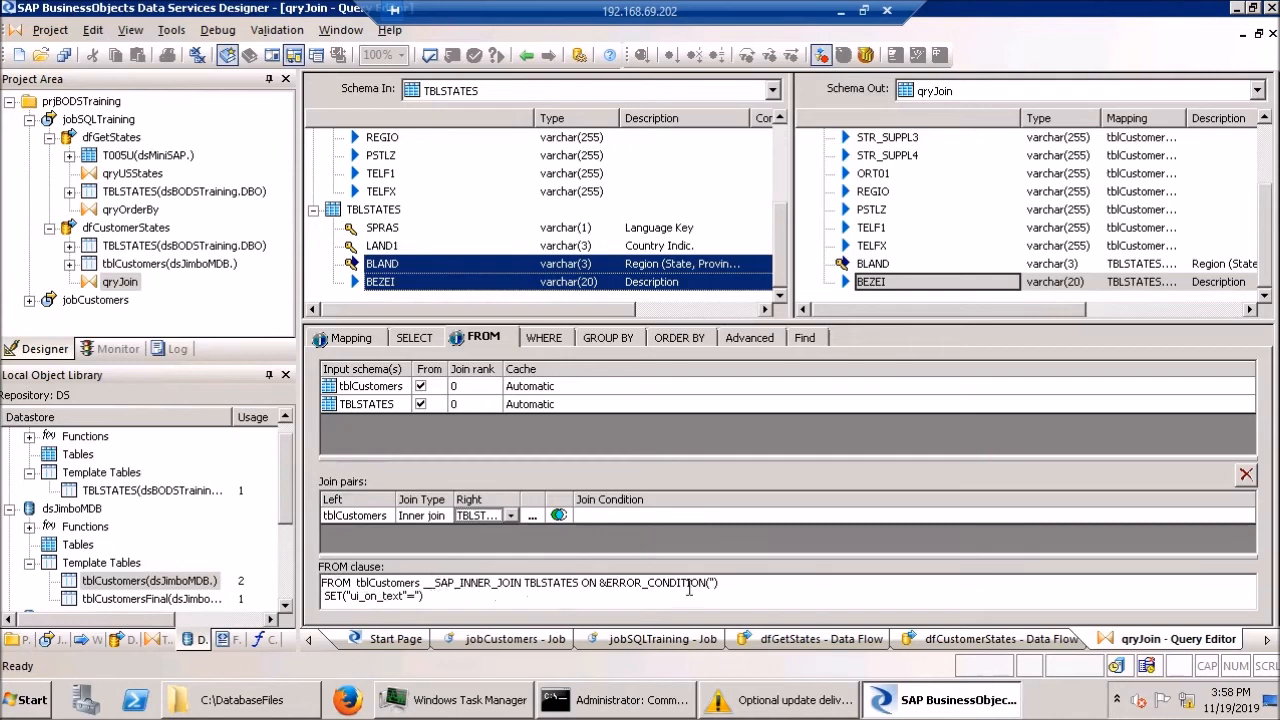
- Open the join condition in the Smart Editor and insert tblCustomers.REGIO as its first operand
{"action": "left_click", "coordinate": [532, 516]}
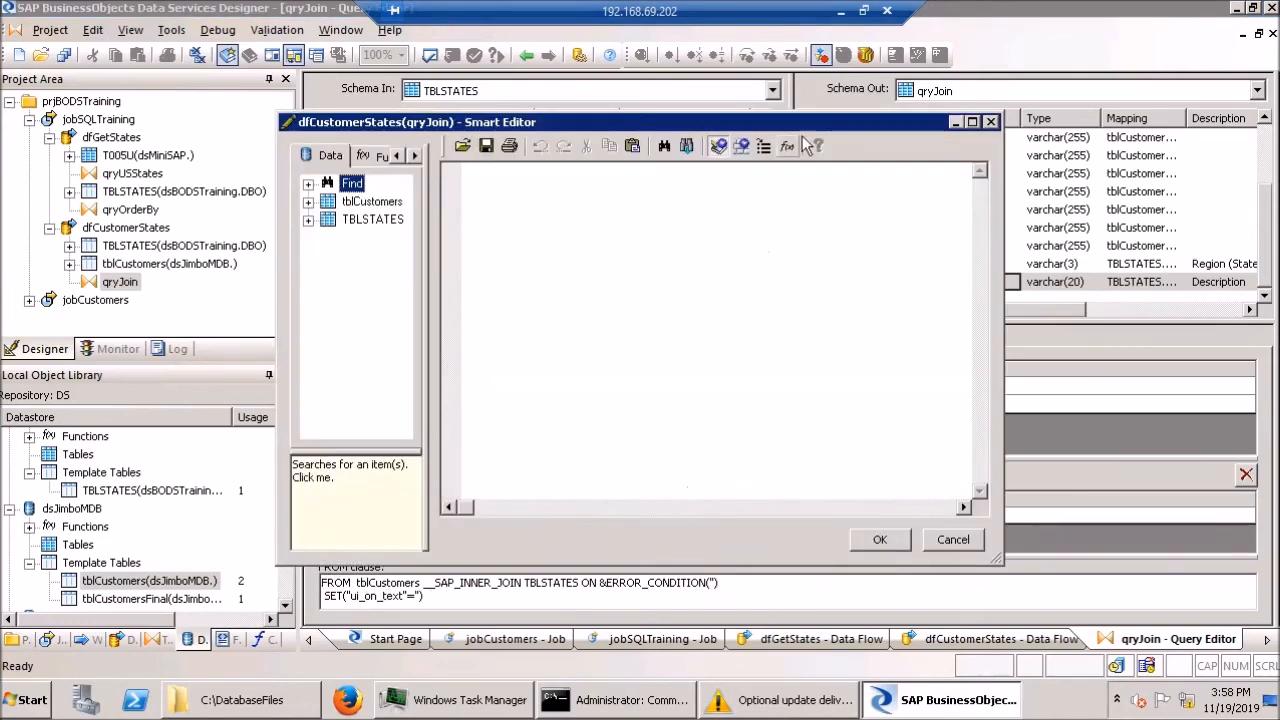
{"action": "left_click_drag", "start_coordinate": [820, 122], "coordinate": [1004, 66]}
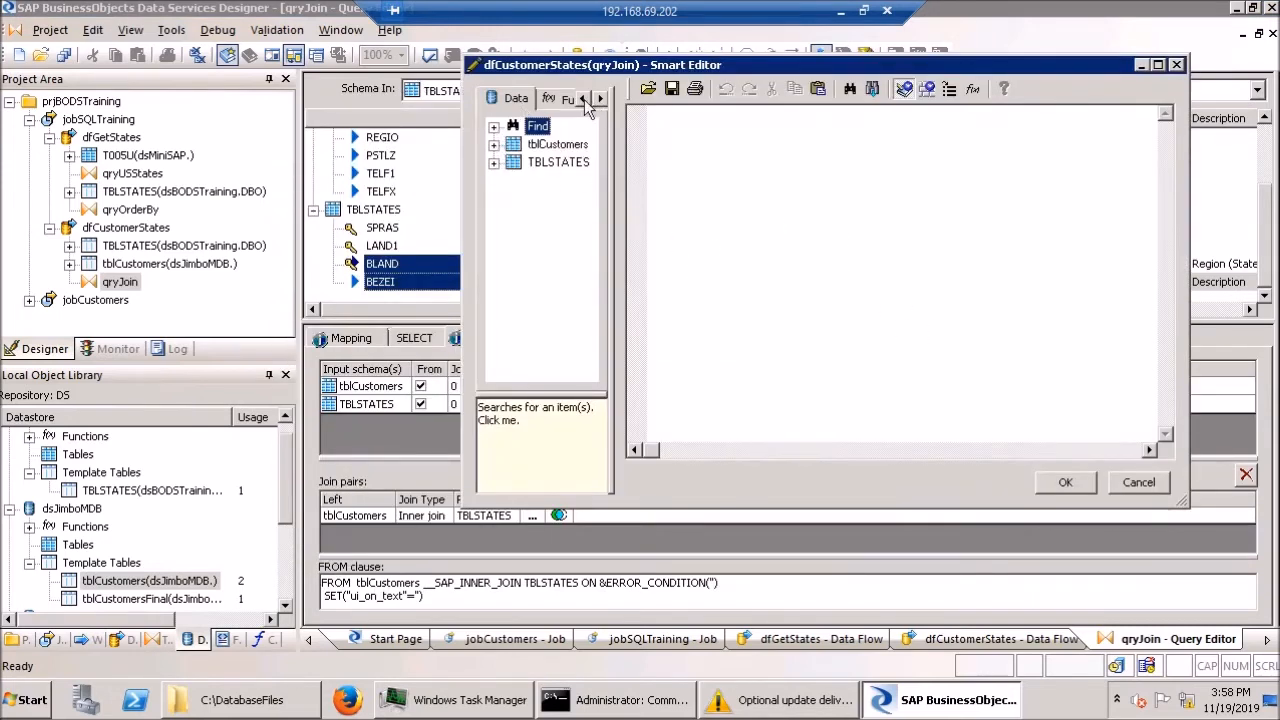
{"action": "left_click", "coordinate": [600, 98]}
{"action": "left_click", "coordinate": [600, 98]}
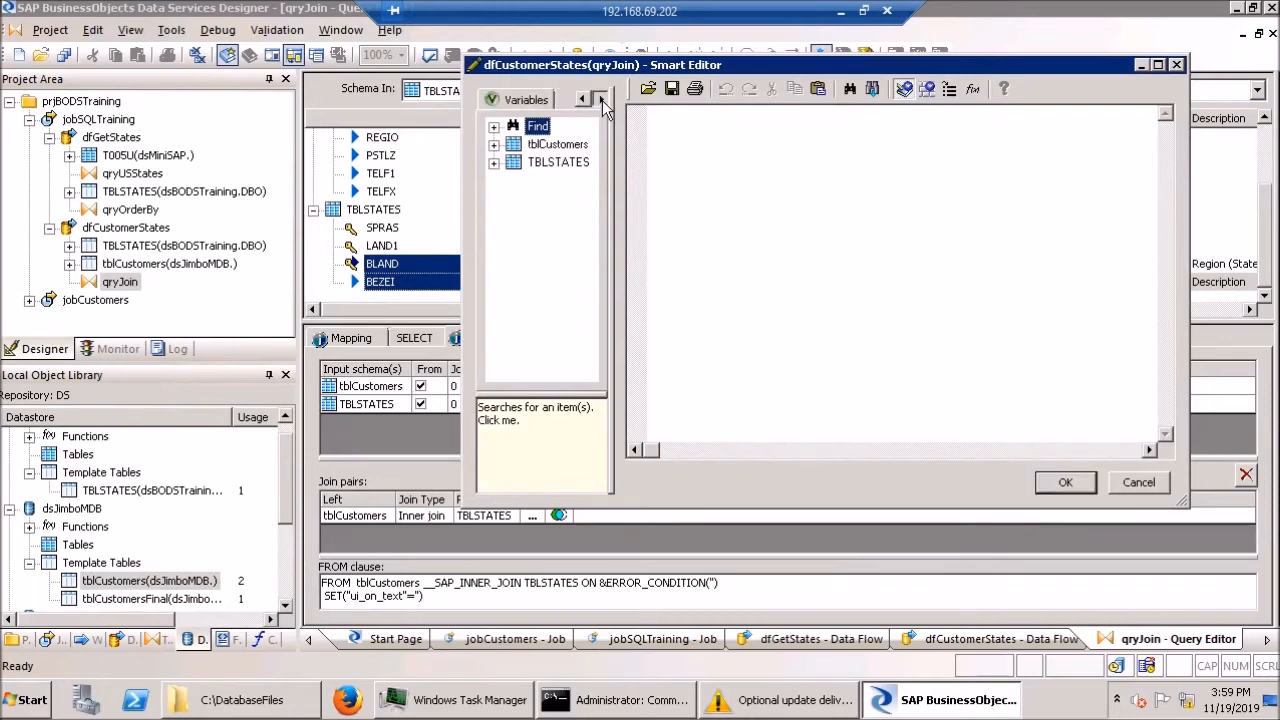
{"action": "left_click", "coordinate": [582, 98]}
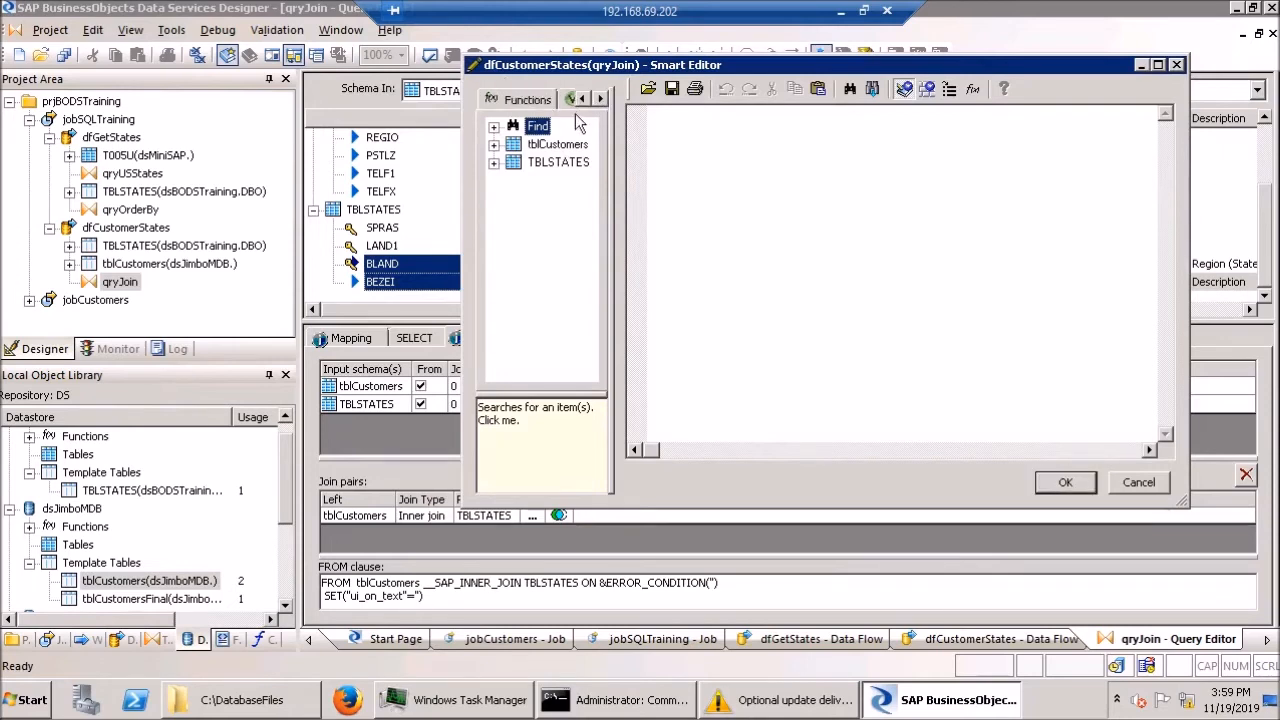
{"action": "left_click", "coordinate": [584, 98]}
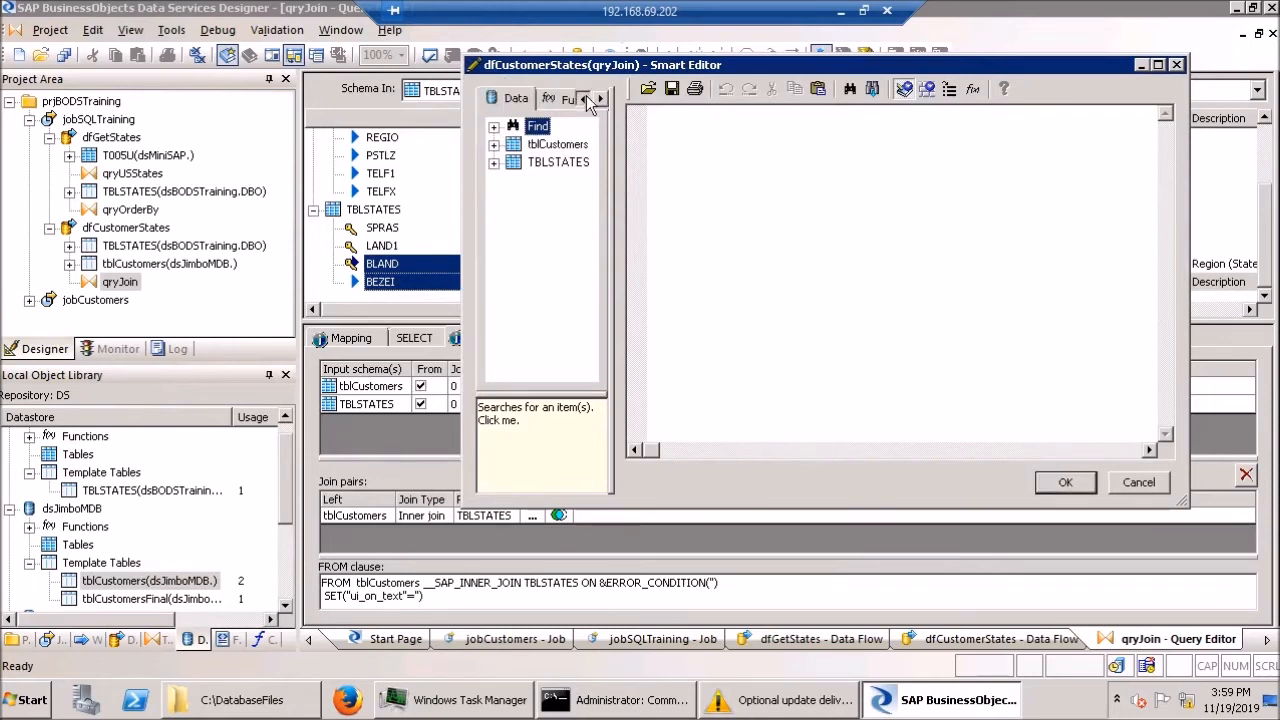
{"action": "left_click", "coordinate": [493, 145]}
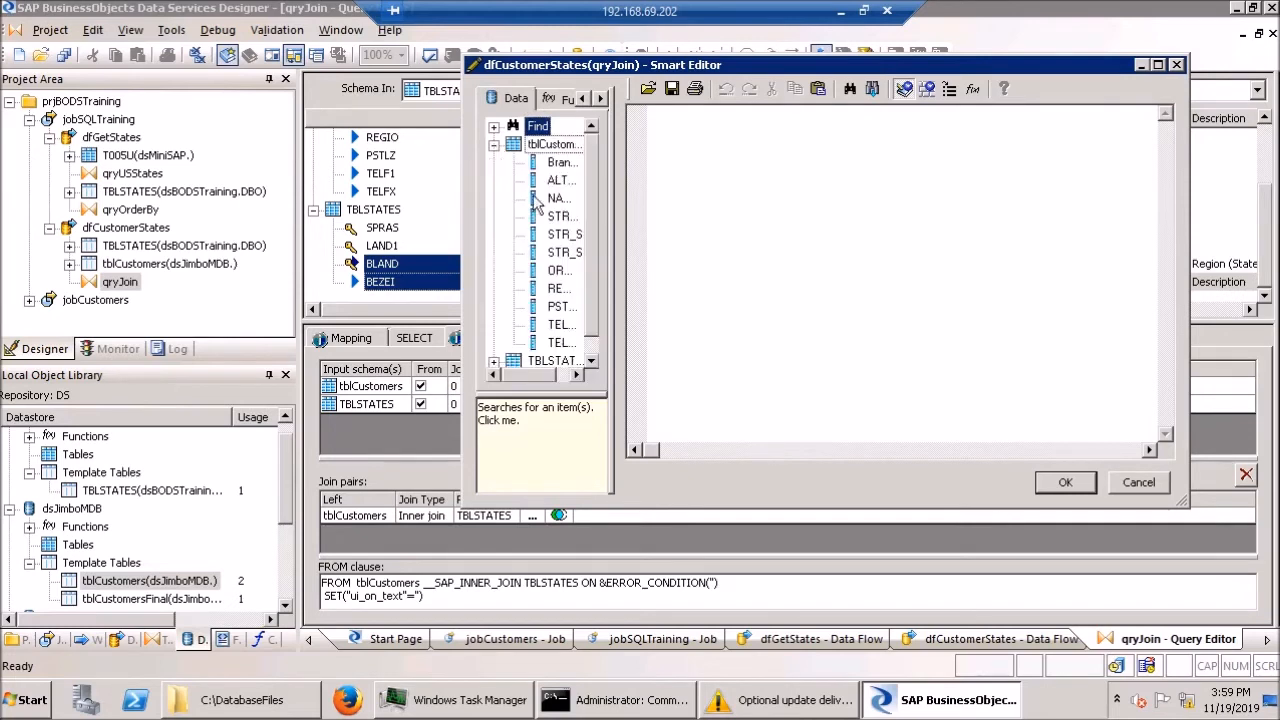
{"action": "left_click", "coordinate": [560, 289]}
{"action": "left_click_drag", "start_coordinate": [675, 233], "coordinate": [690, 153]}
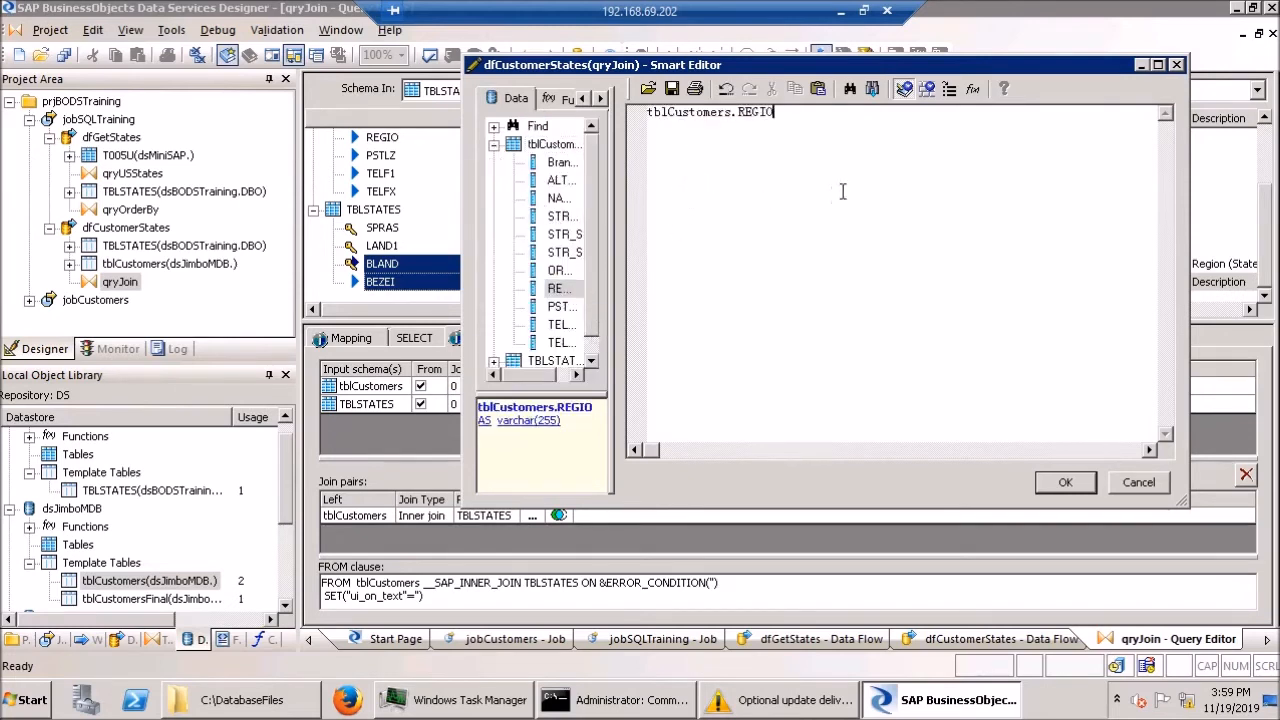
- Complete the join condition as tblCustomers.REGIO=TBLSTATES.BLAND and accept it
{"action": "left_click", "coordinate": [591, 360]}
{"action": "double_click", "coordinate": [521, 345]}
{"action": "left_click", "coordinate": [565, 324]}
{"action": "left_click_drag", "start_coordinate": [565, 324], "coordinate": [875, 116]}
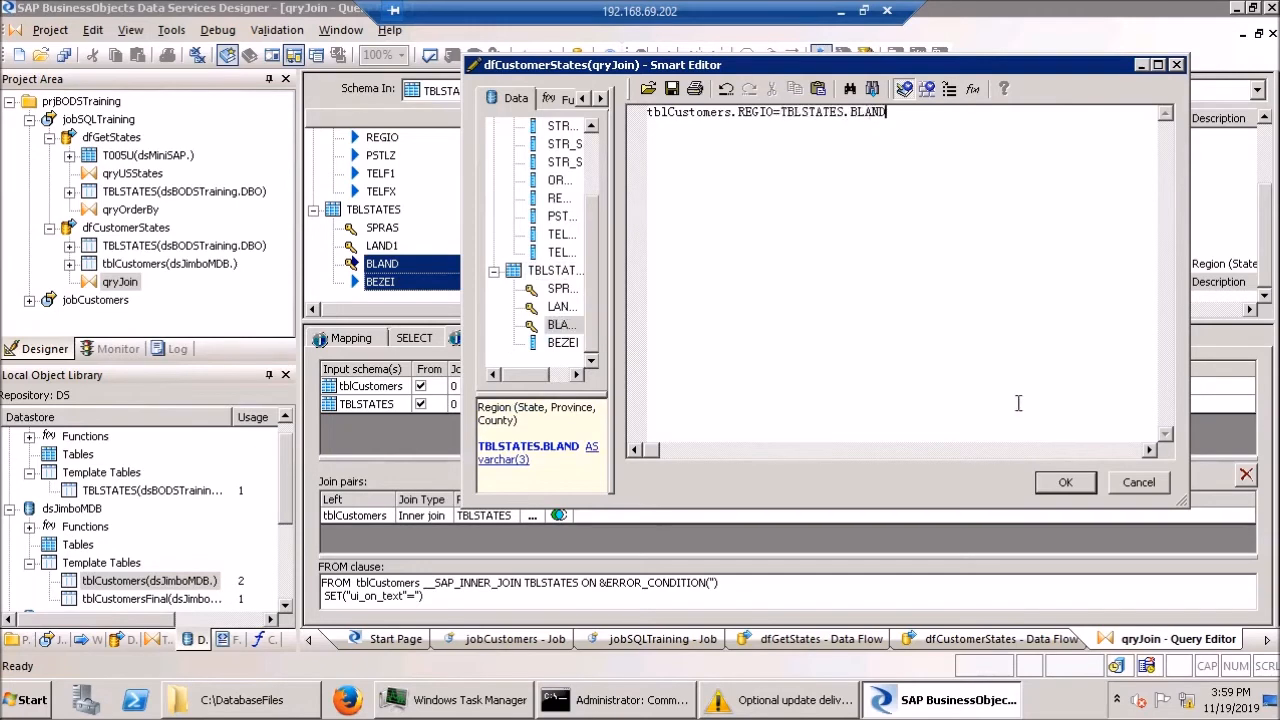
{"action": "left_click", "coordinate": [1062, 483]}
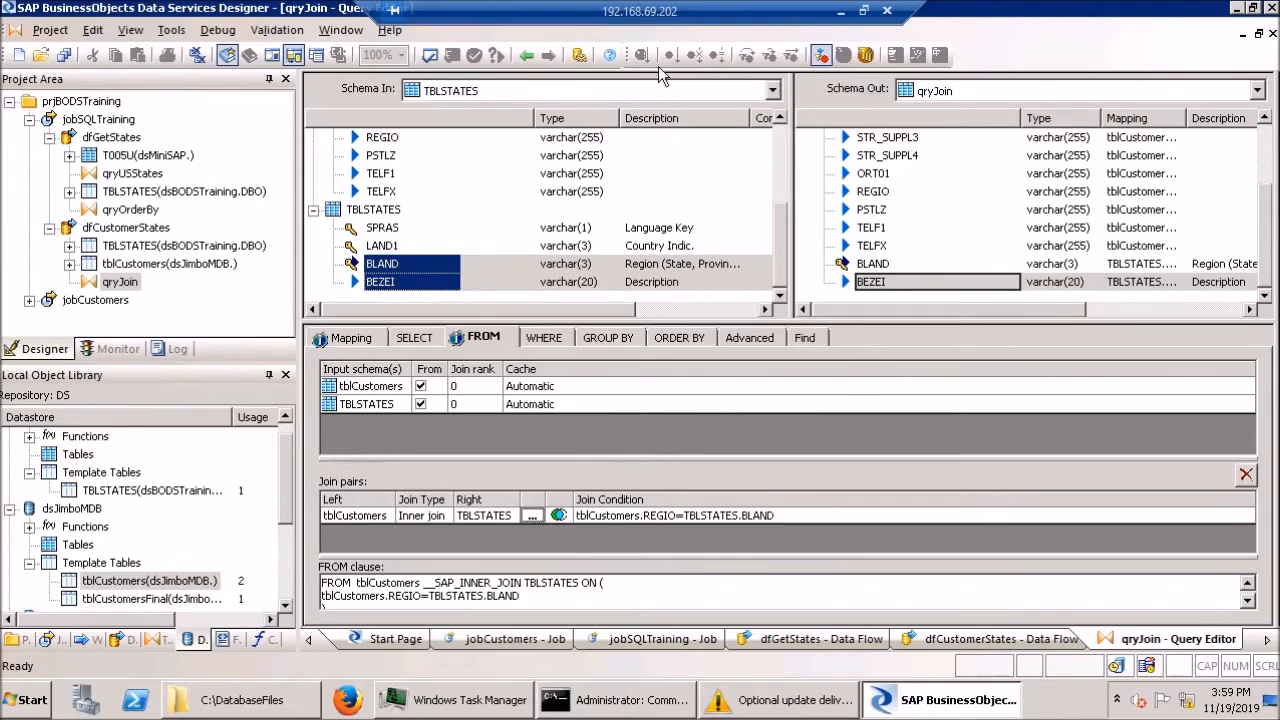
- Add a template table tblCustomerStates in datastore dsBODSTraining with owner DBO to dfCustomerStates, and connect qryJoin to it
{"action": "left_click", "coordinate": [1273, 34]}
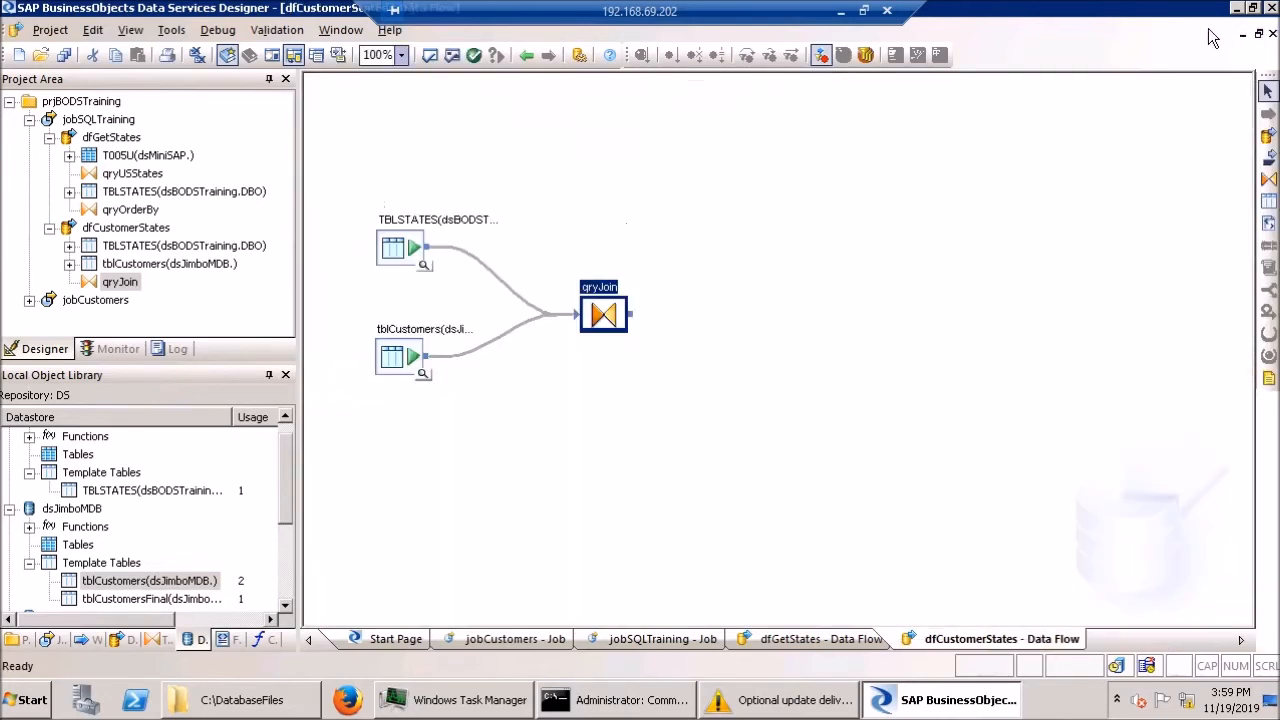
{"action": "left_click", "coordinate": [1268, 201]}
{"action": "left_click", "coordinate": [762, 297]}
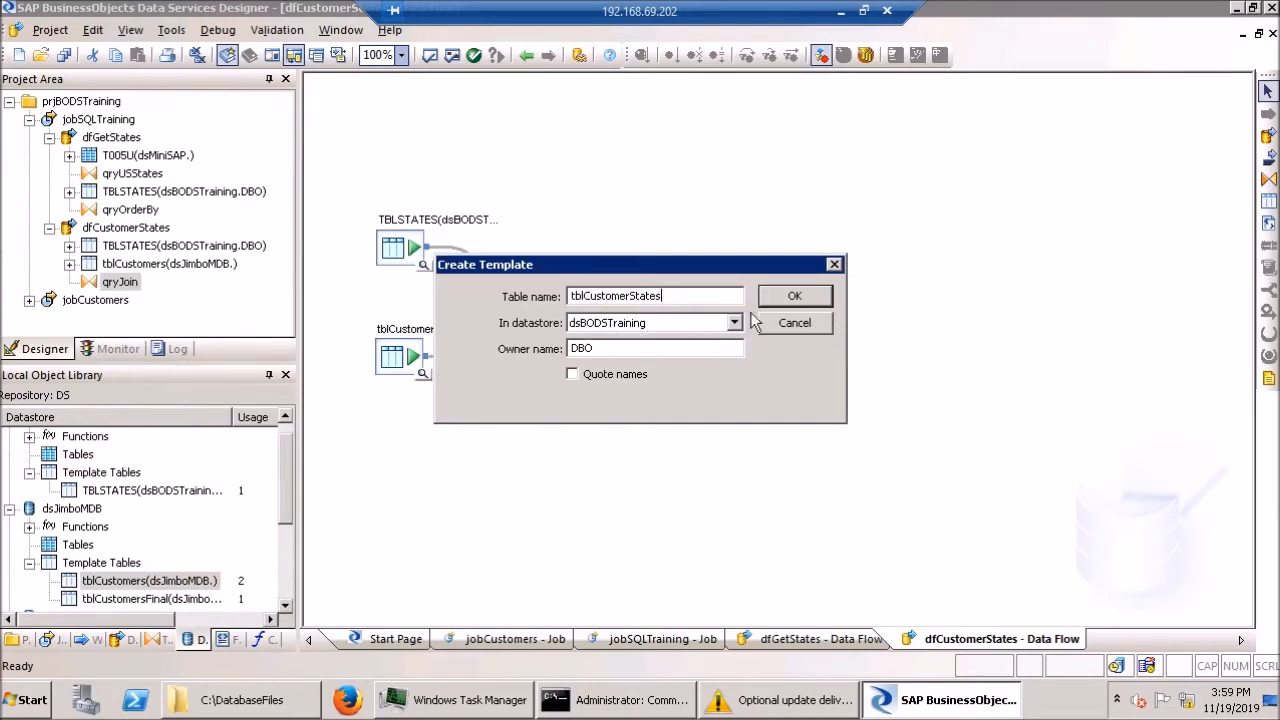
{"action": "left_click", "coordinate": [816, 298]}
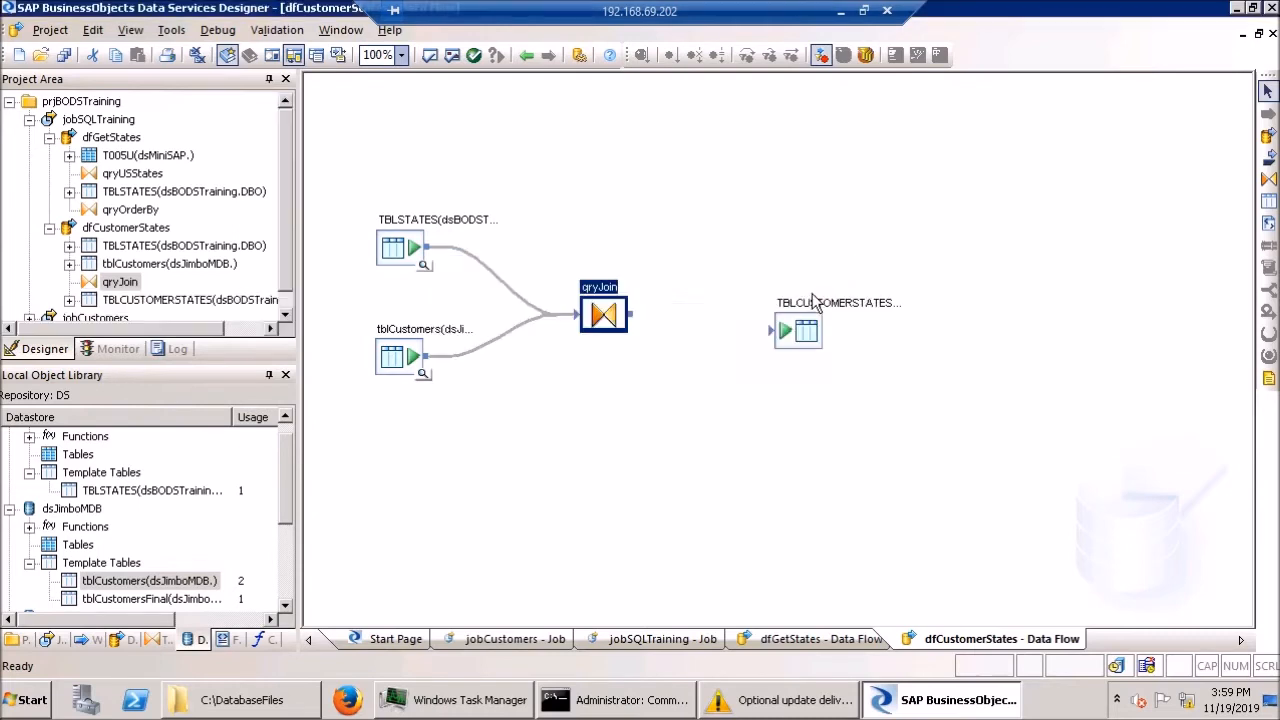
{"action": "mouse_move", "coordinate": [636, 318]}
{"action": "left_mouse_down"}
{"action": "mouse_move", "coordinate": [694, 337]}
{"action": "mouse_move", "coordinate": [778, 332]}
{"action": "left_mouse_up"}
- Validate the dfCustomerStates data flow and execute the jobSQLTraining job
{"action": "left_click", "coordinate": [428, 57]}
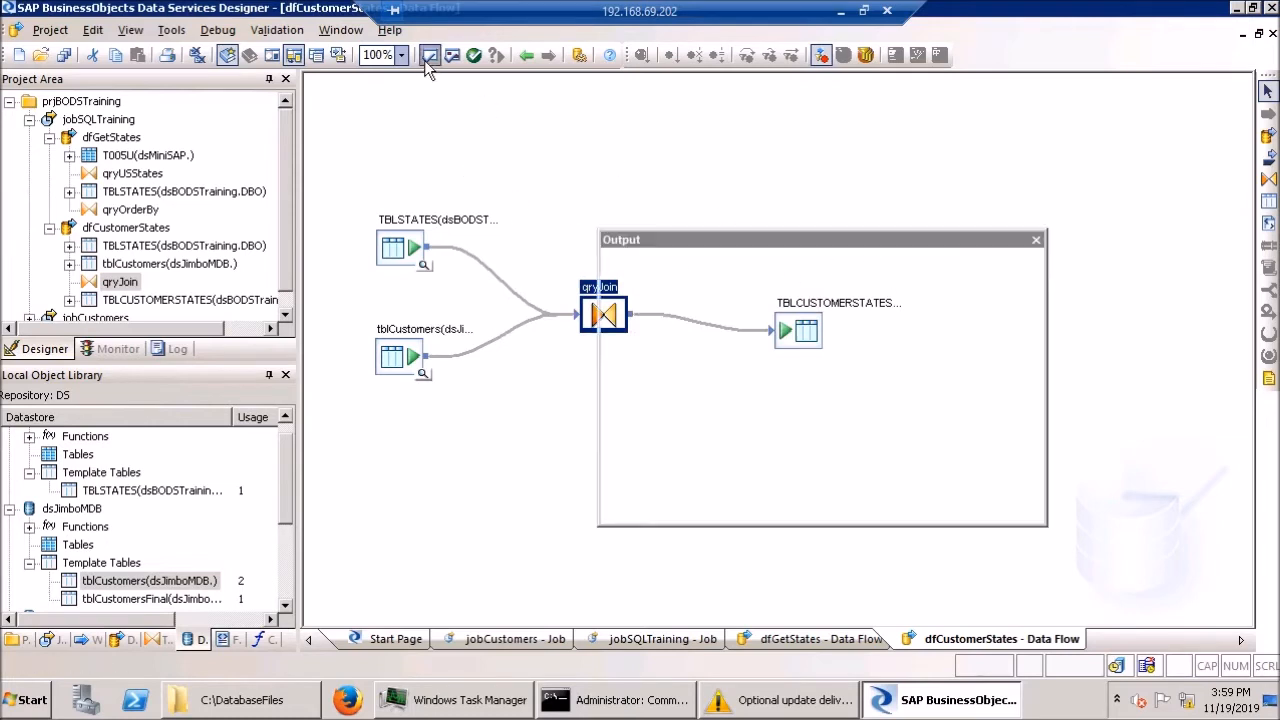
{"action": "left_click", "coordinate": [1035, 239]}
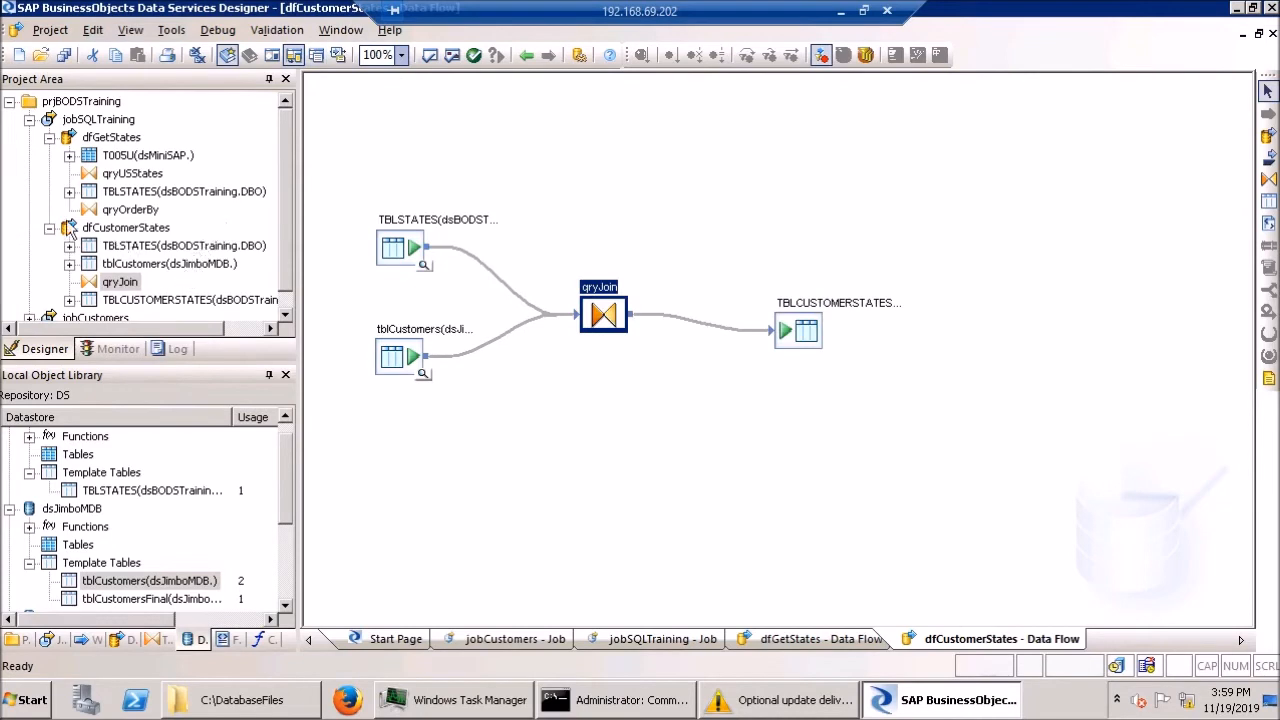
{"action": "left_click", "coordinate": [99, 122]}
{"action": "right_click", "coordinate": [99, 122]}
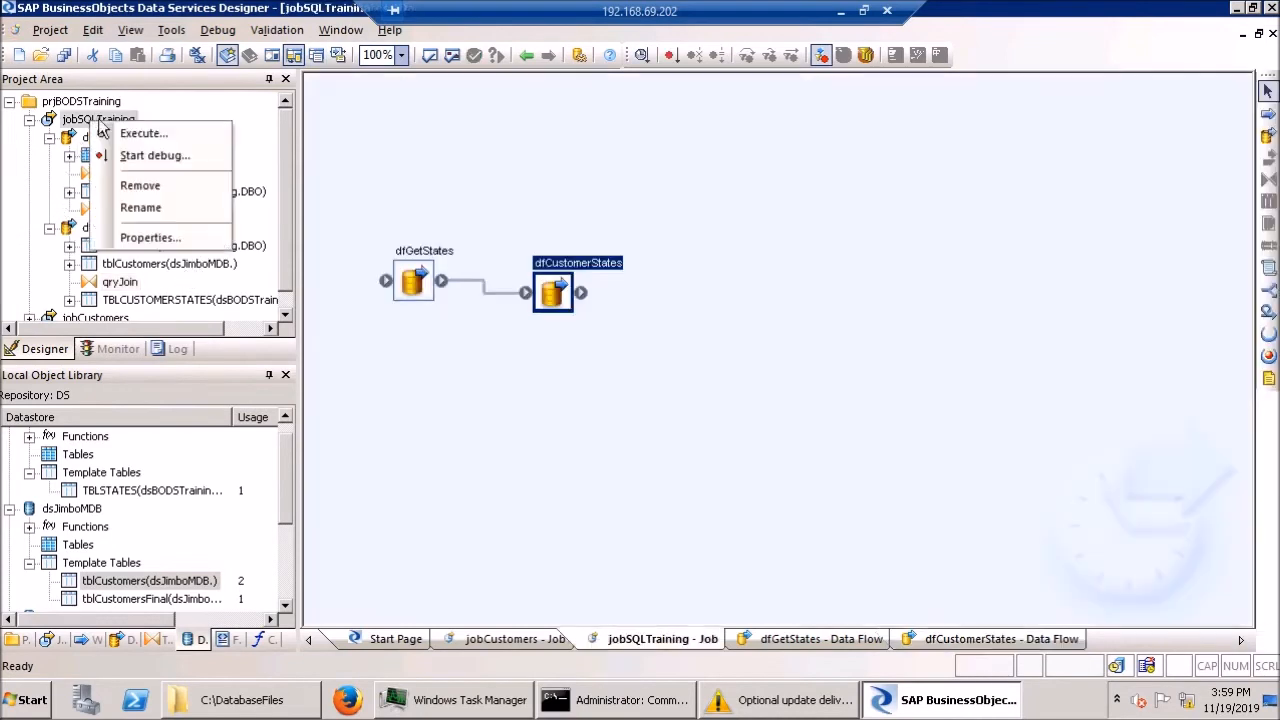
{"action": "left_click", "coordinate": [165, 131]}
{"action": "left_click", "coordinate": [506, 453]}
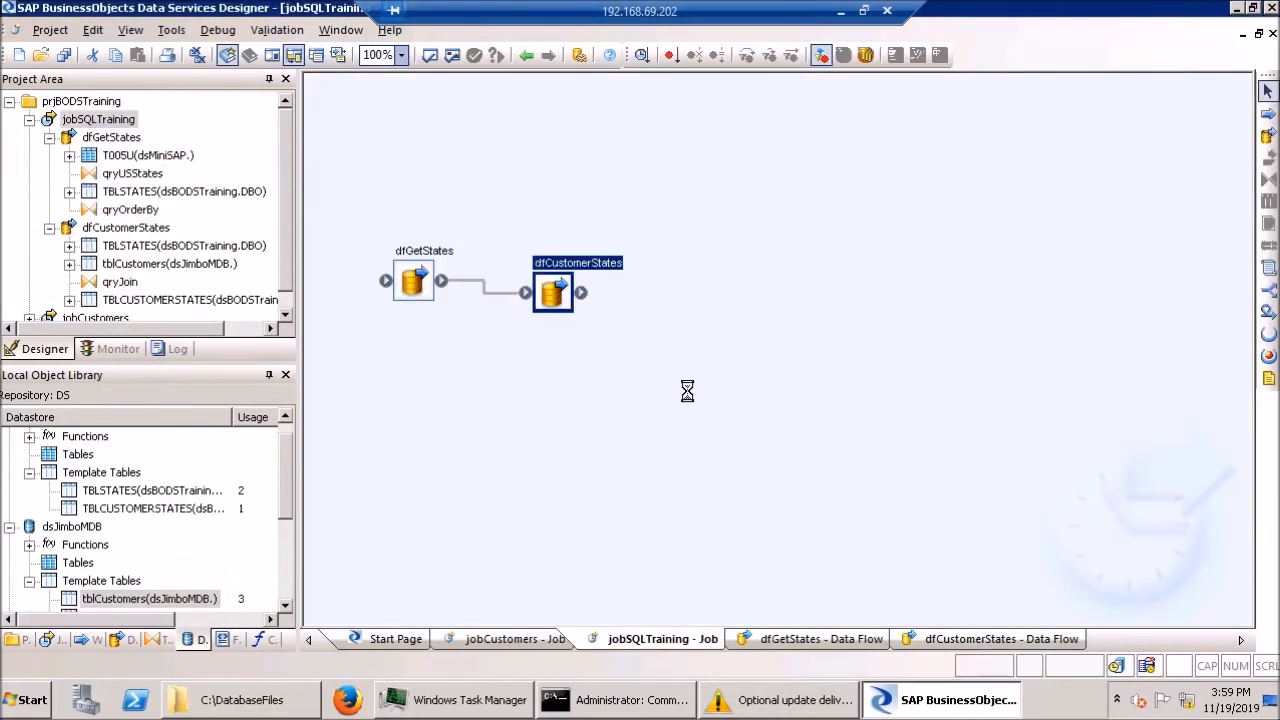
{"action": "left_click", "coordinate": [731, 590]}
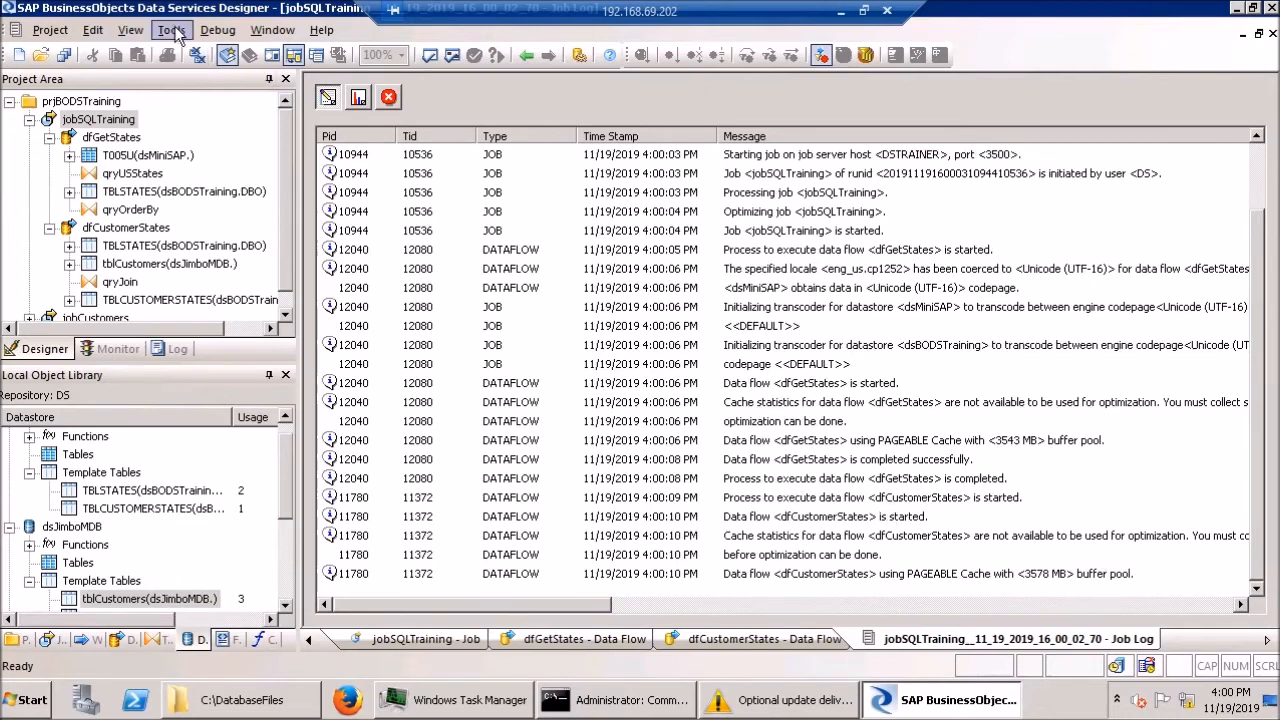
- Review the trace options in jobSQLTraining's properties without changing them
{"action": "right_click", "coordinate": [88, 120]}
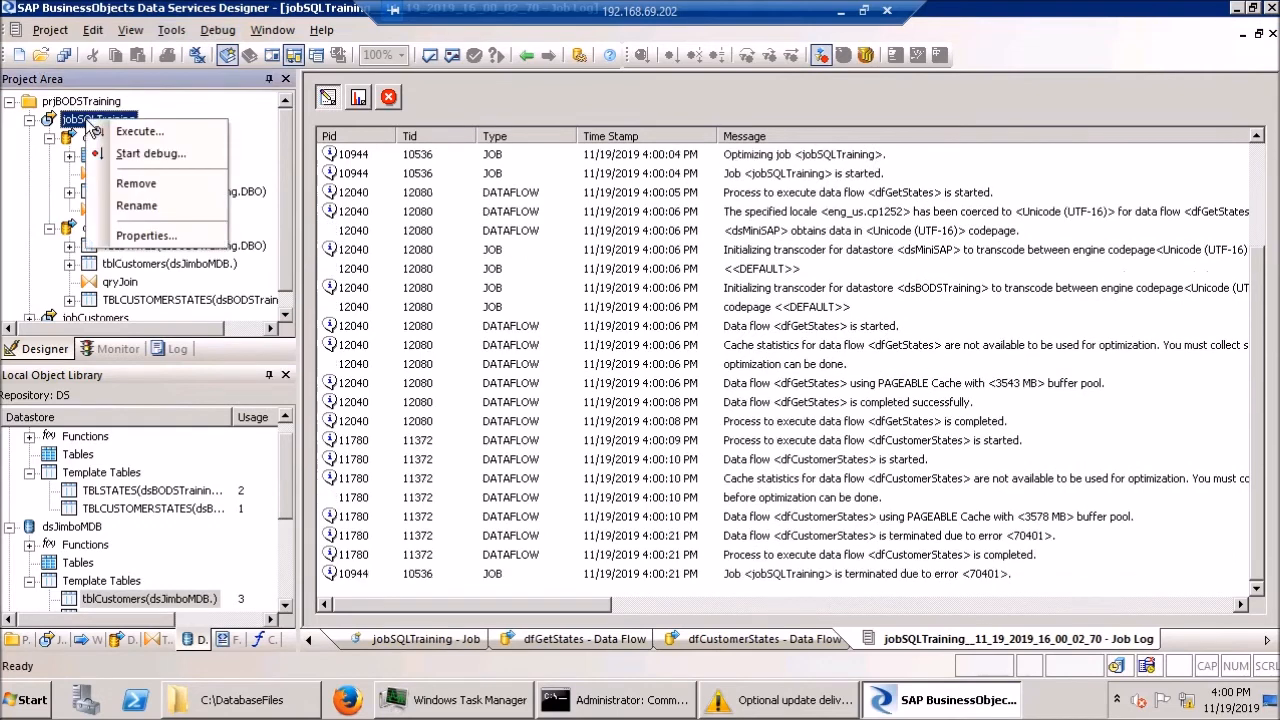
{"action": "left_click", "coordinate": [160, 238]}
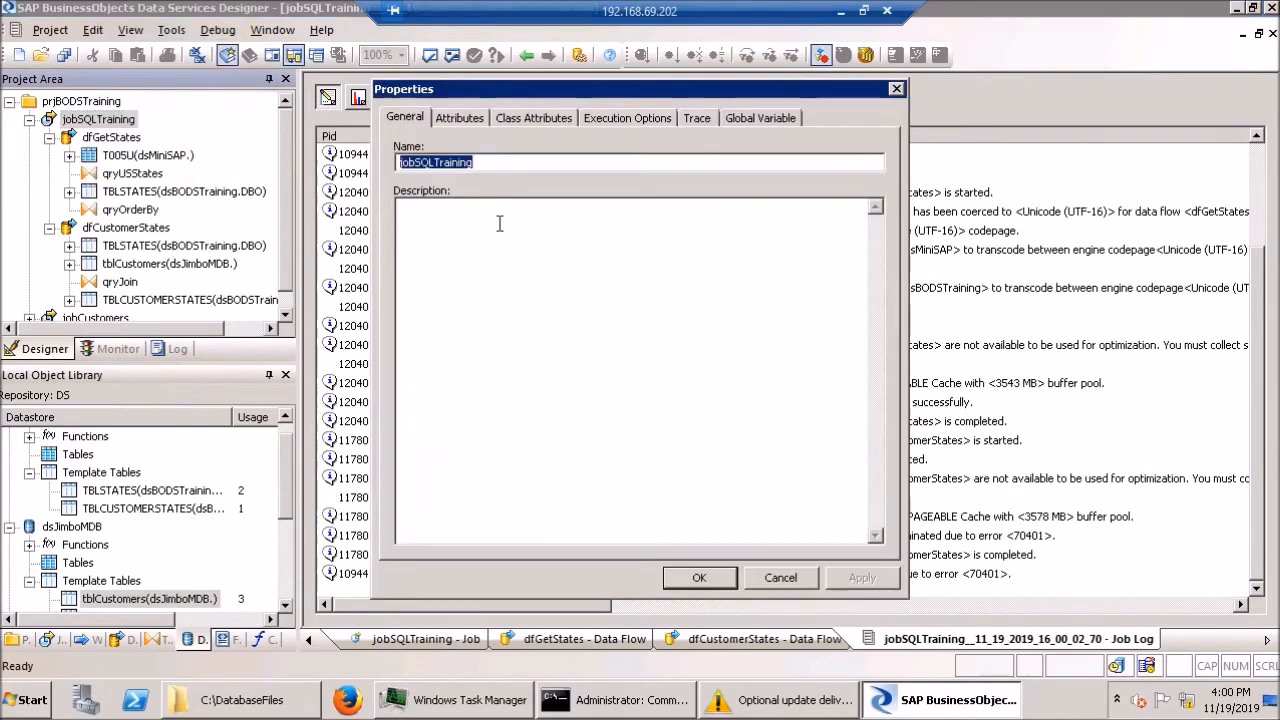
{"action": "left_click", "coordinate": [695, 117]}
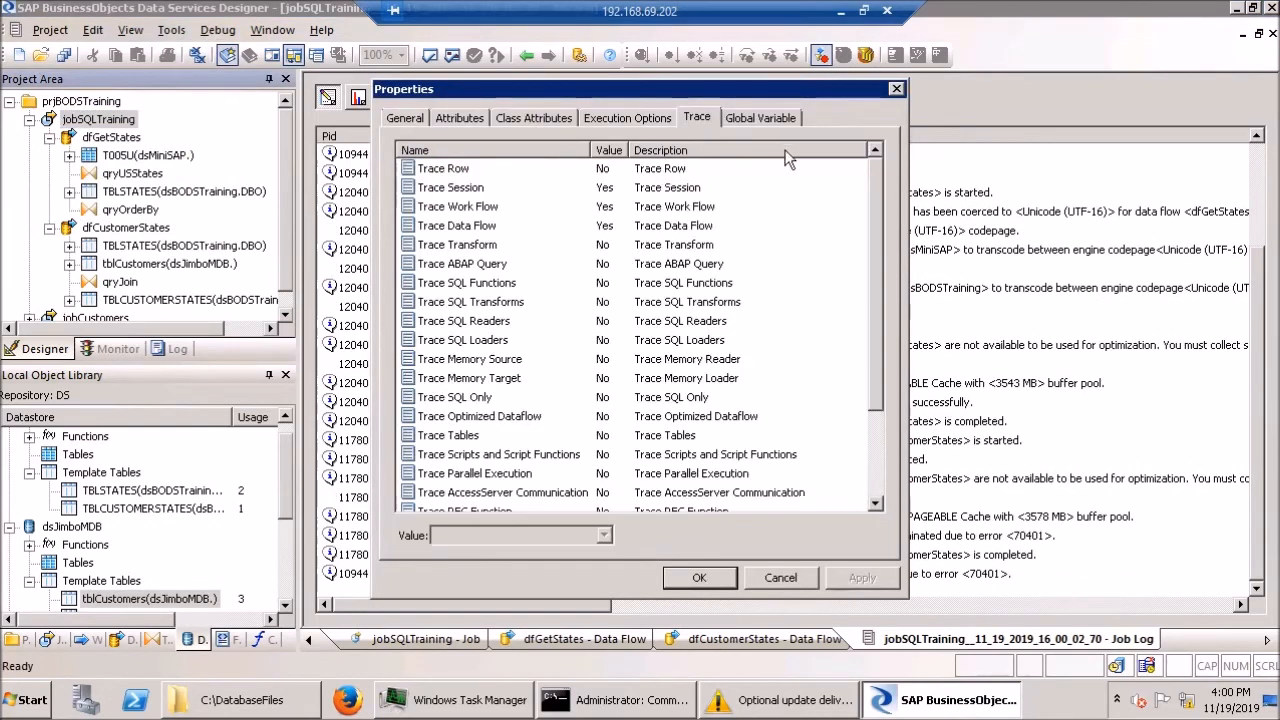
{"action": "mouse_move", "coordinate": [876, 285]}
{"action": "left_mouse_down"}
{"action": "mouse_move", "coordinate": [883, 398]}
{"action": "mouse_move", "coordinate": [880, 242]}
{"action": "left_mouse_up"}
{"action": "left_click", "coordinate": [777, 580]}
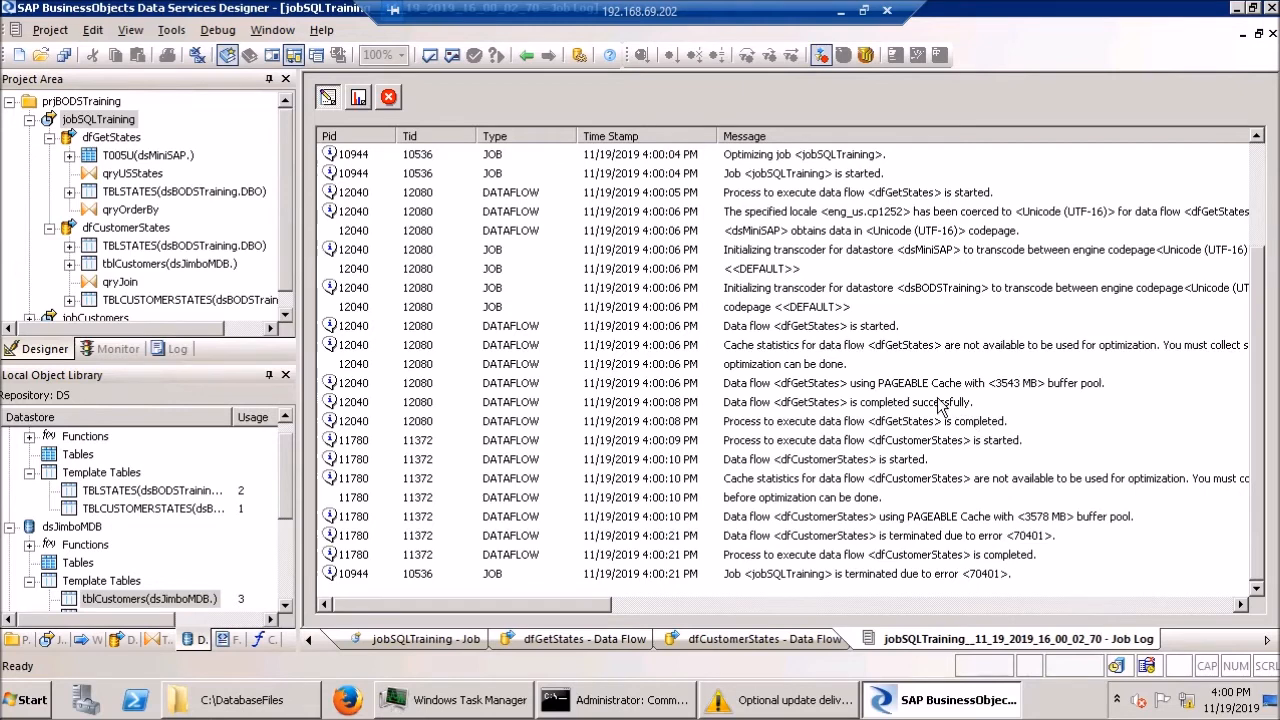
- Examine the full messages in the error log of the jobSQLTraining run, and close the log
{"action": "left_click", "coordinate": [389, 97]}
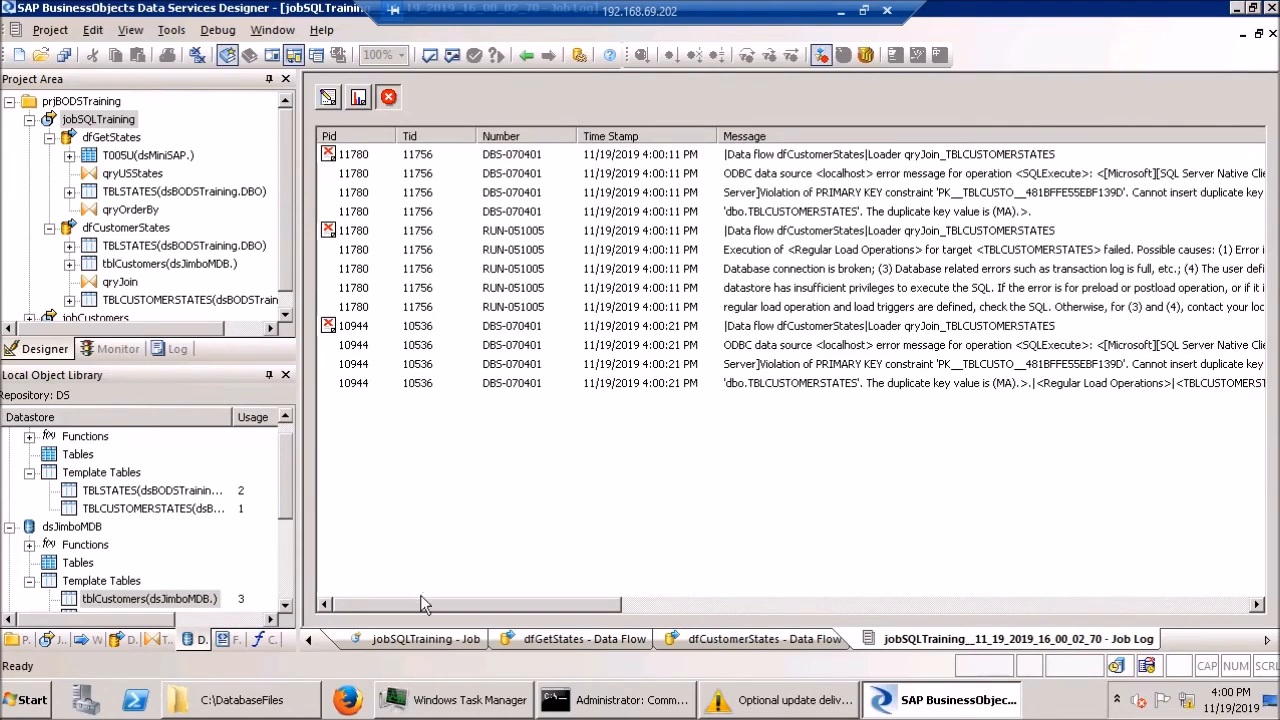
{"action": "left_click_drag", "start_coordinate": [429, 605], "coordinate": [507, 558]}
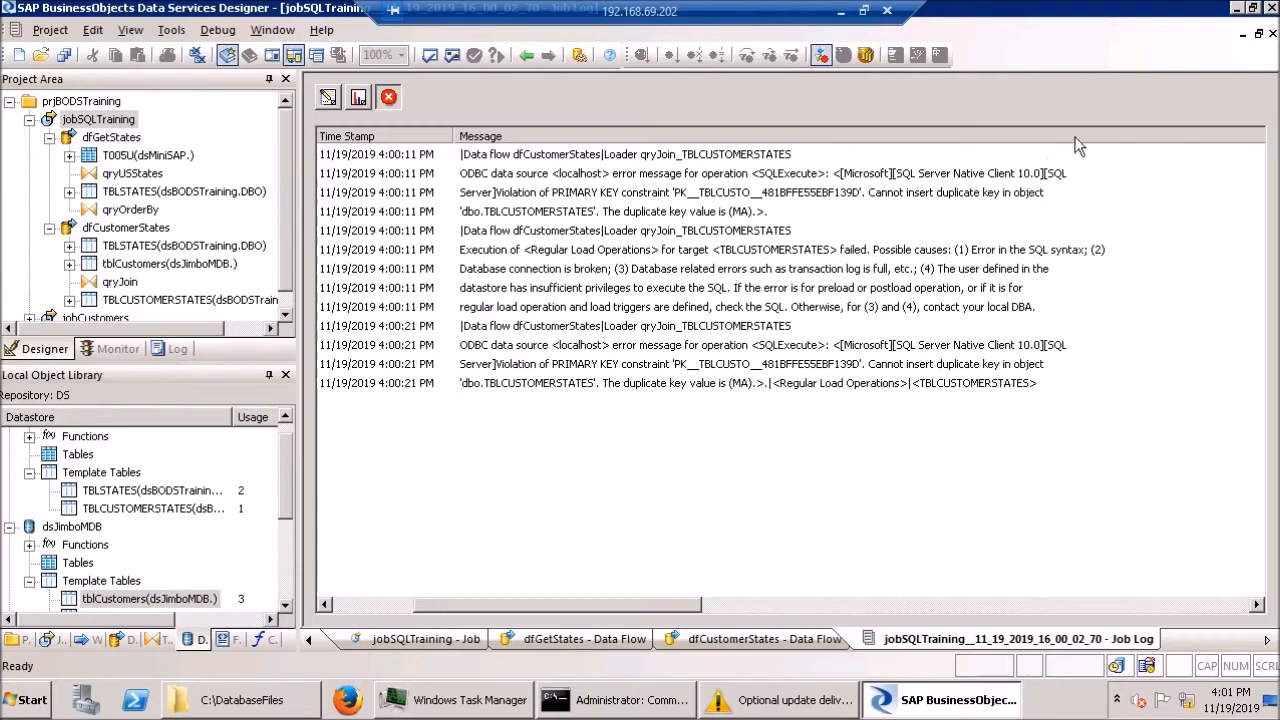
{"action": "left_click", "coordinate": [1271, 35]}
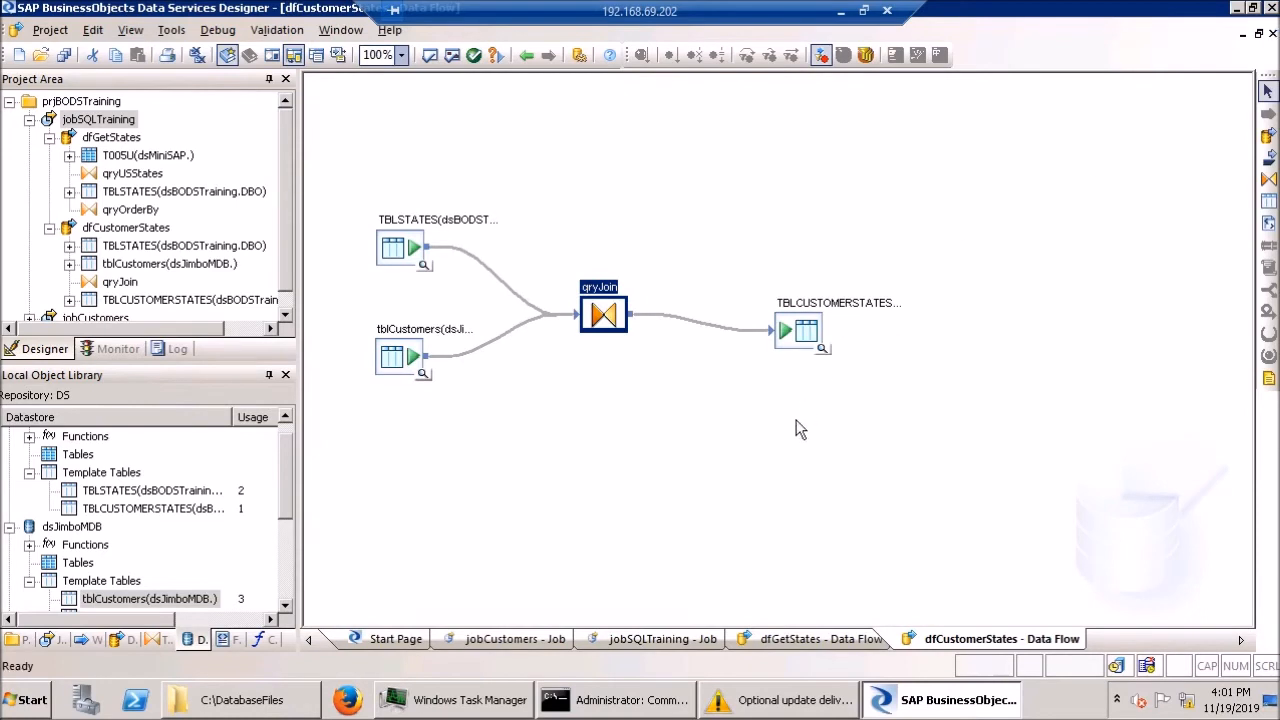
- Align the TBLCUSTOMERSTATES target level with qryJoin and inspect its schema in the target table editor
{"action": "left_click", "coordinate": [803, 318]}
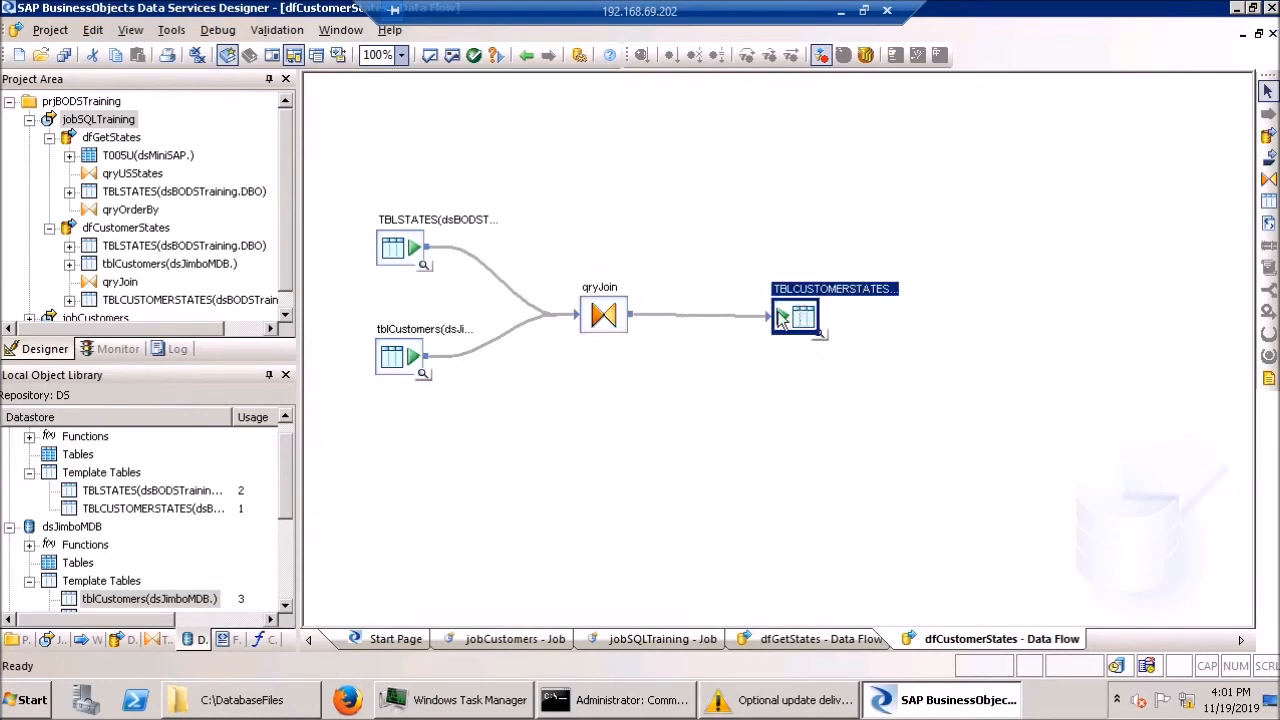
{"action": "double_click", "coordinate": [790, 320]}
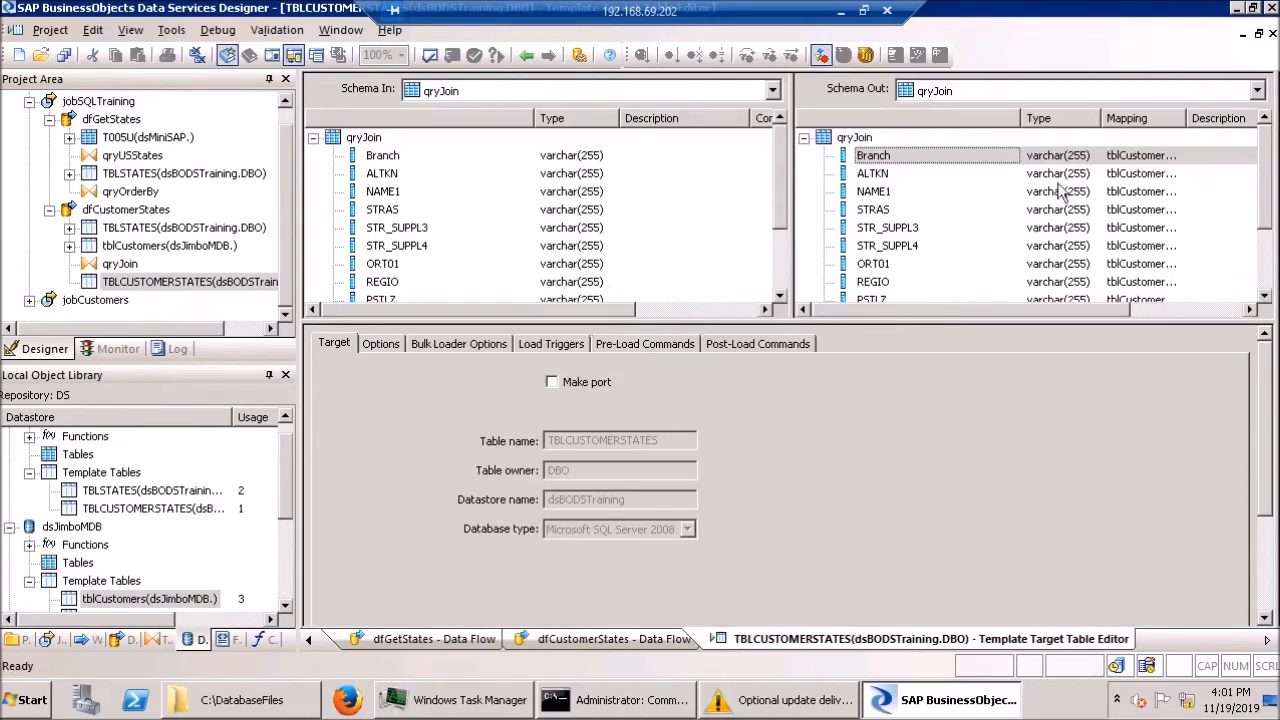
{"action": "left_click", "coordinate": [1272, 34]}
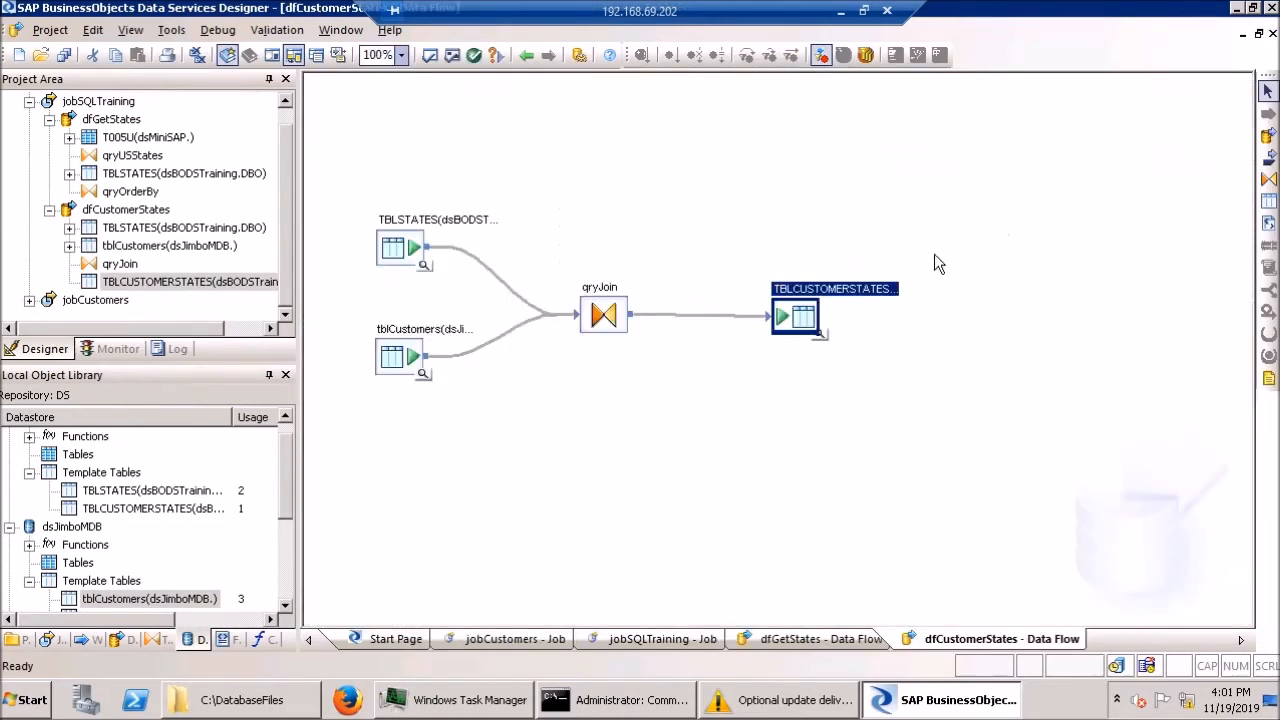
- Remove the primary key setting from the BLAND output column of qryJoin and close the query editor
{"action": "double_click", "coordinate": [604, 315]}
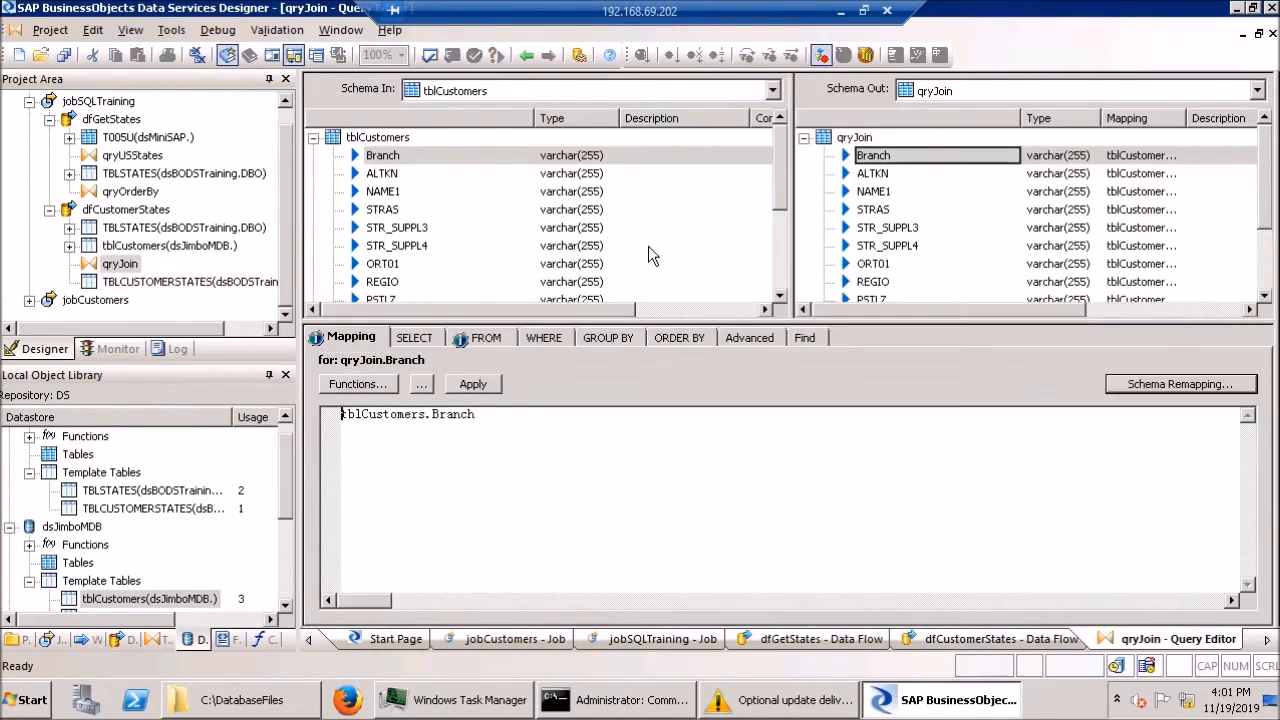
{"action": "scroll", "coordinate": [1268, 278], "scroll_direction": "down", "scroll_amount": 2}
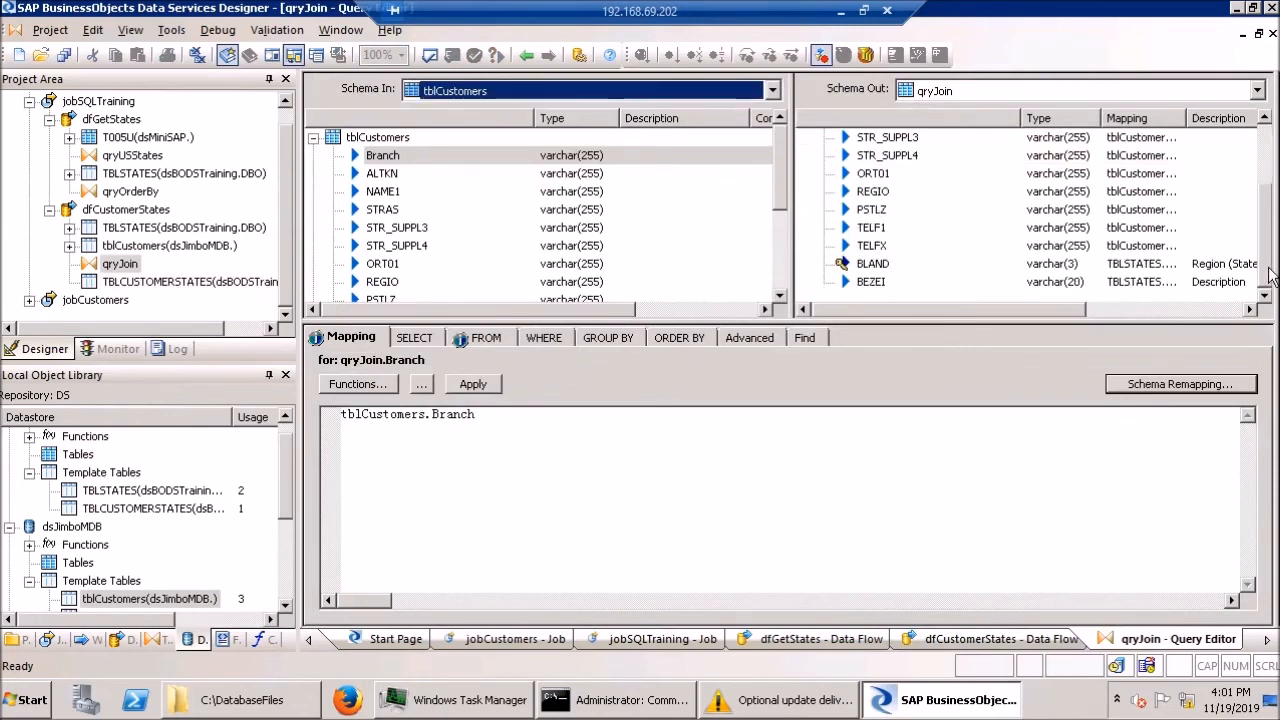
{"action": "left_click", "coordinate": [873, 264]}
{"action": "right_click", "coordinate": [873, 264]}
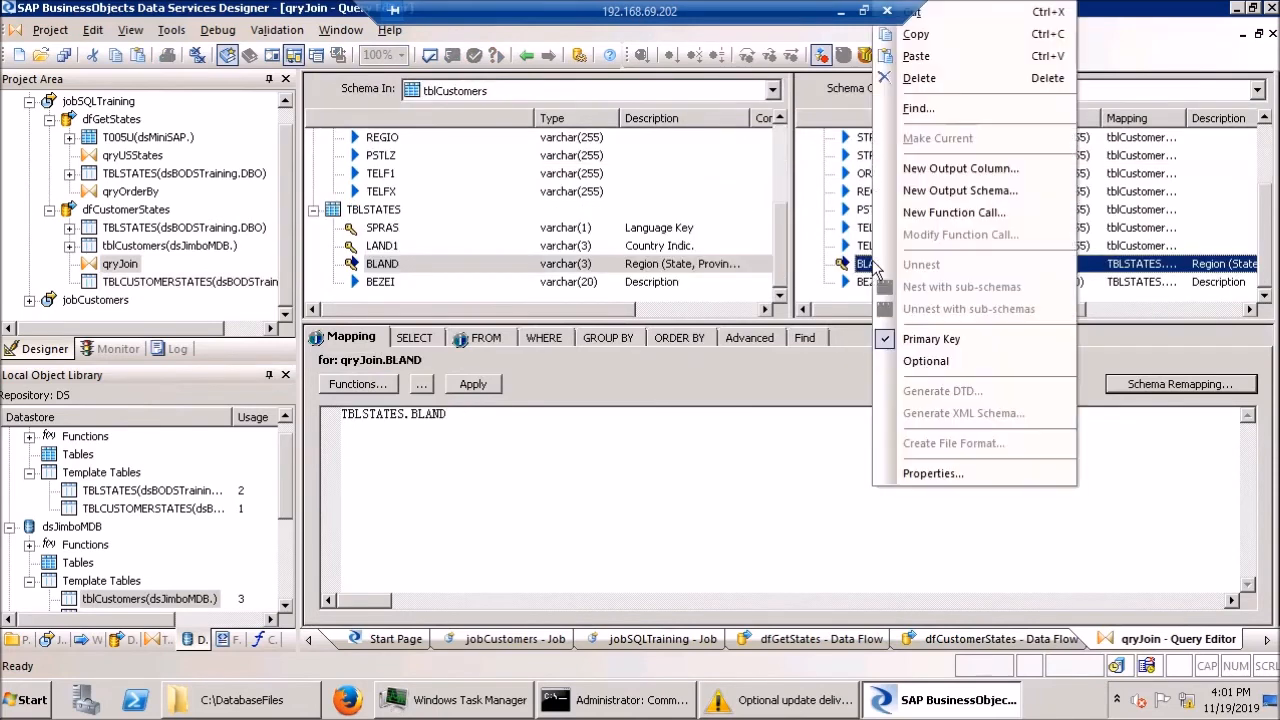
{"action": "left_click", "coordinate": [940, 474]}
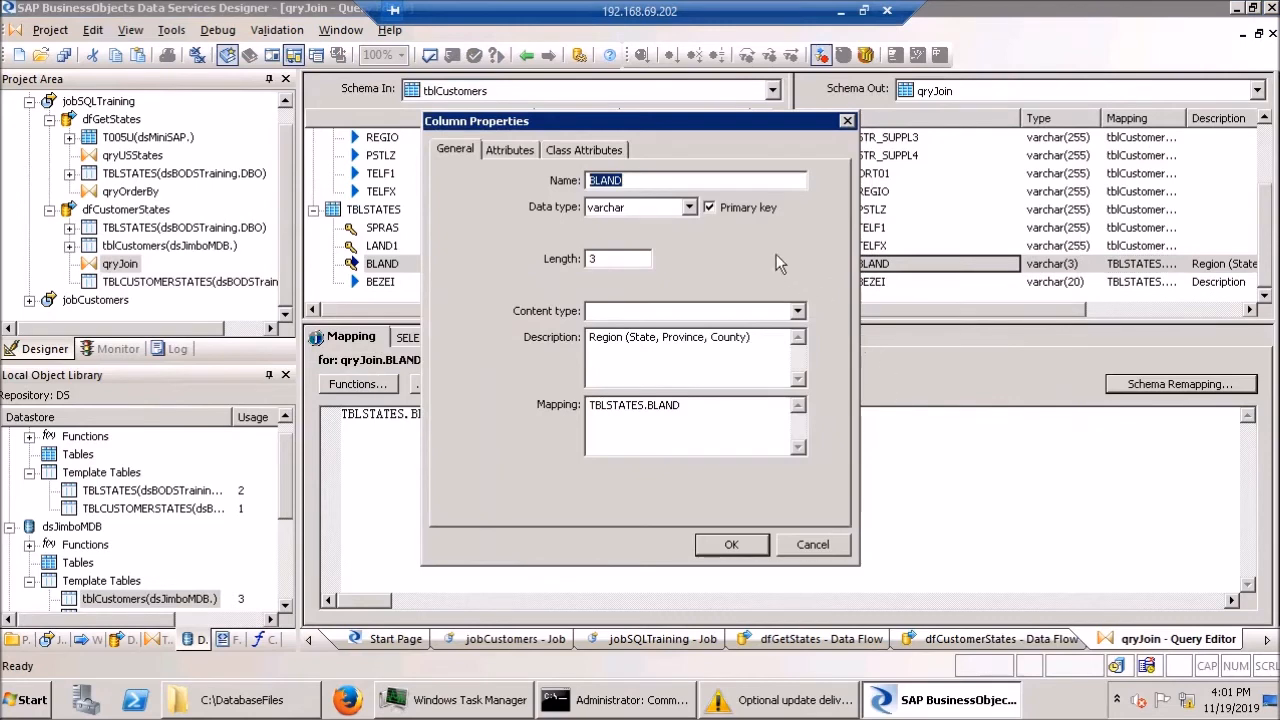
{"action": "left_click", "coordinate": [709, 206]}
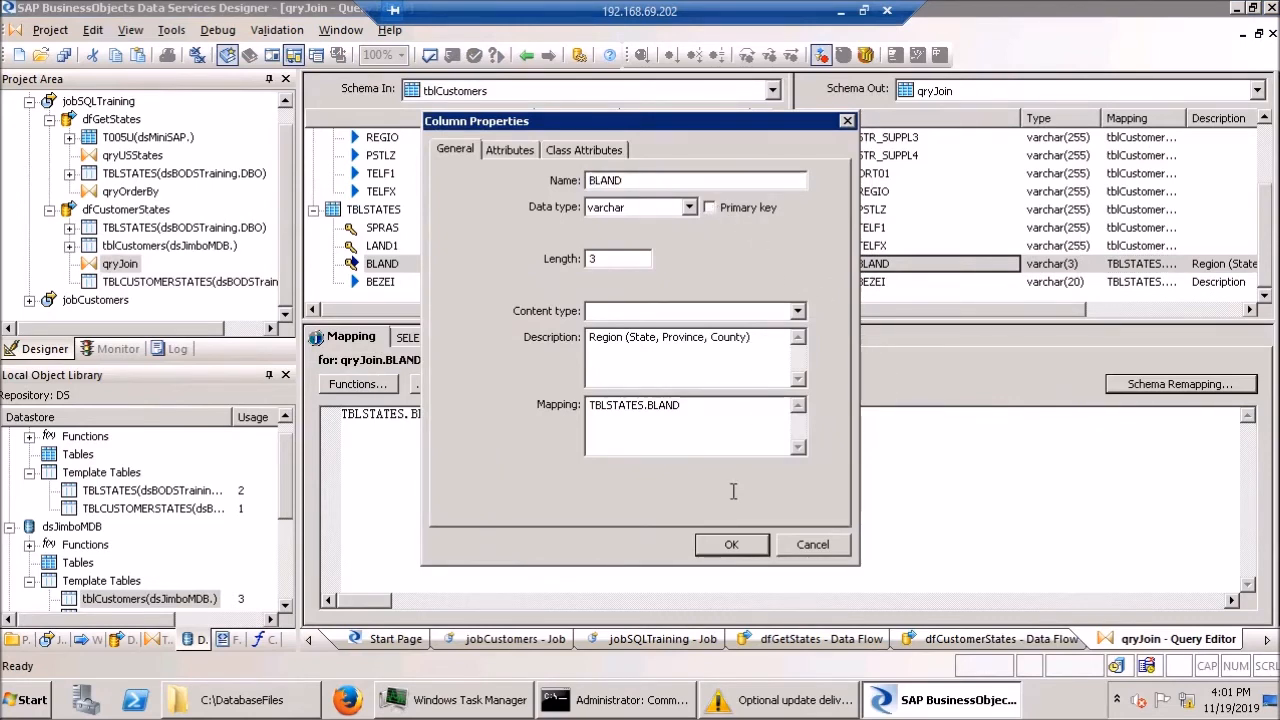
{"action": "left_click", "coordinate": [729, 546]}
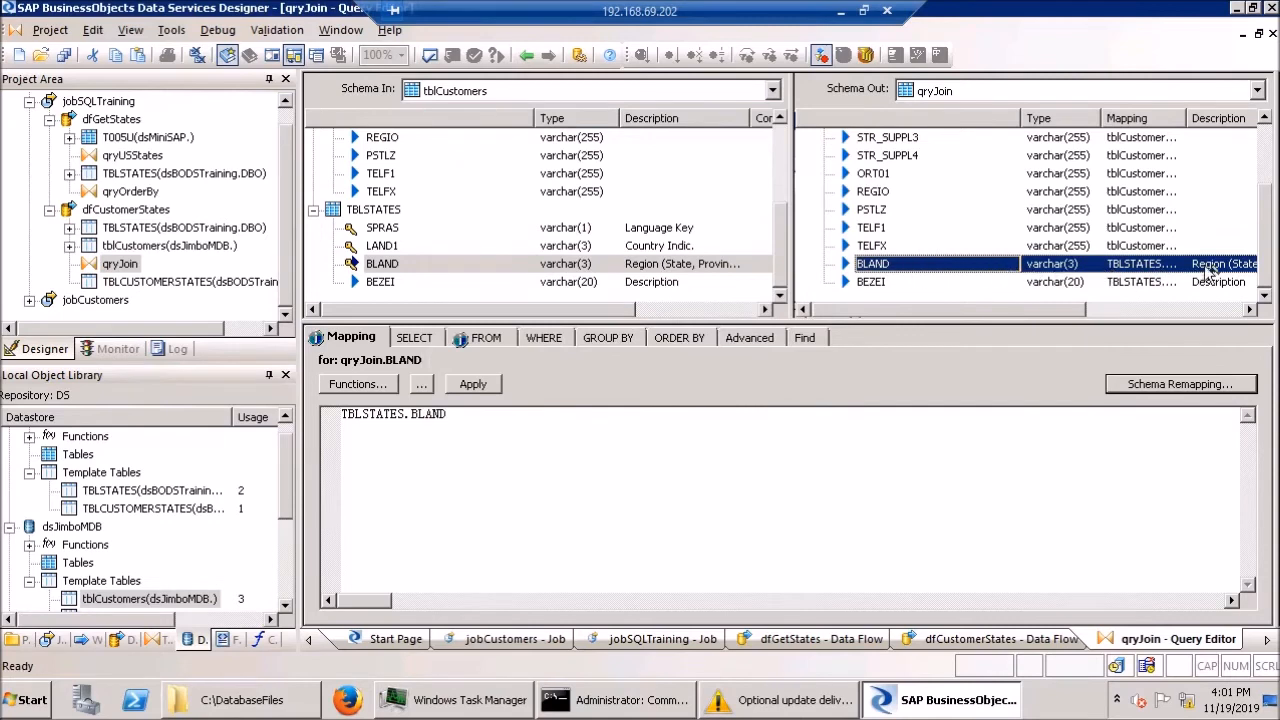
{"action": "left_click", "coordinate": [1273, 33]}
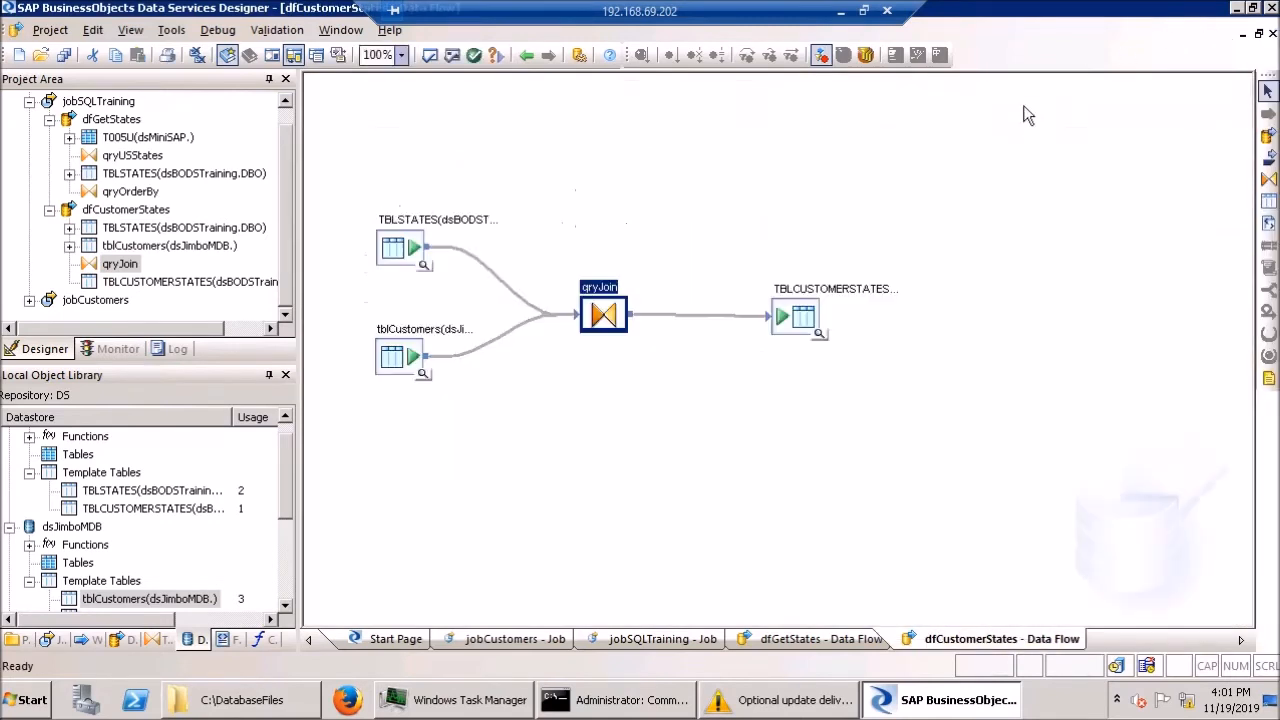
- Execute the jobSQLTraining job with the default execution properties, check its trace log and close the log
{"action": "left_click", "coordinate": [110, 108]}
{"action": "right_click", "coordinate": [112, 116]}
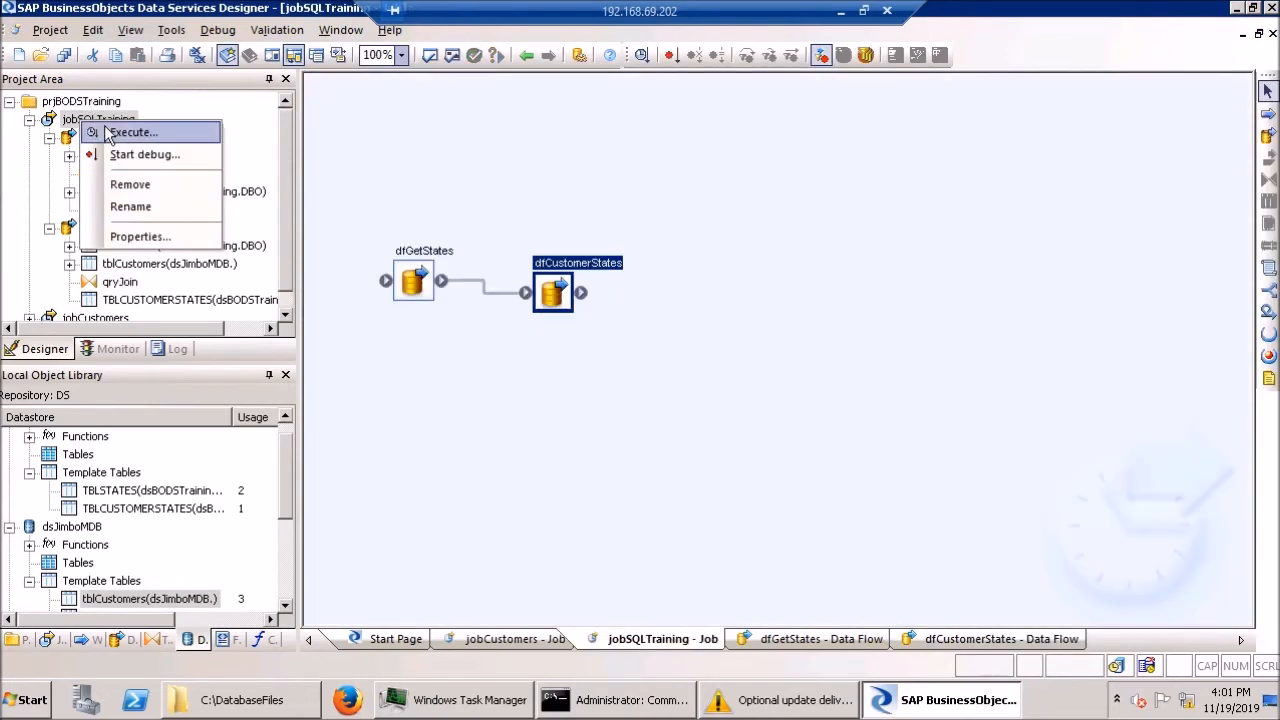
{"action": "left_click", "coordinate": [128, 129]}
{"action": "left_click", "coordinate": [509, 453]}
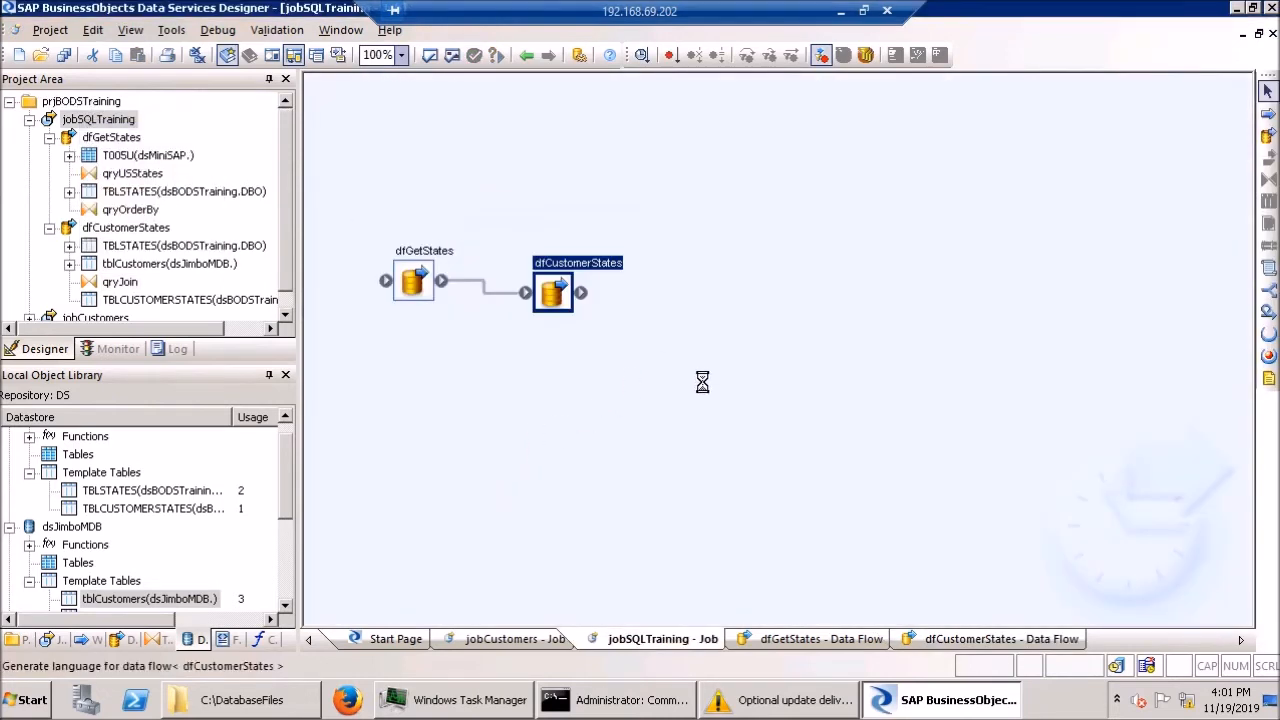
{"action": "left_click", "coordinate": [731, 589]}
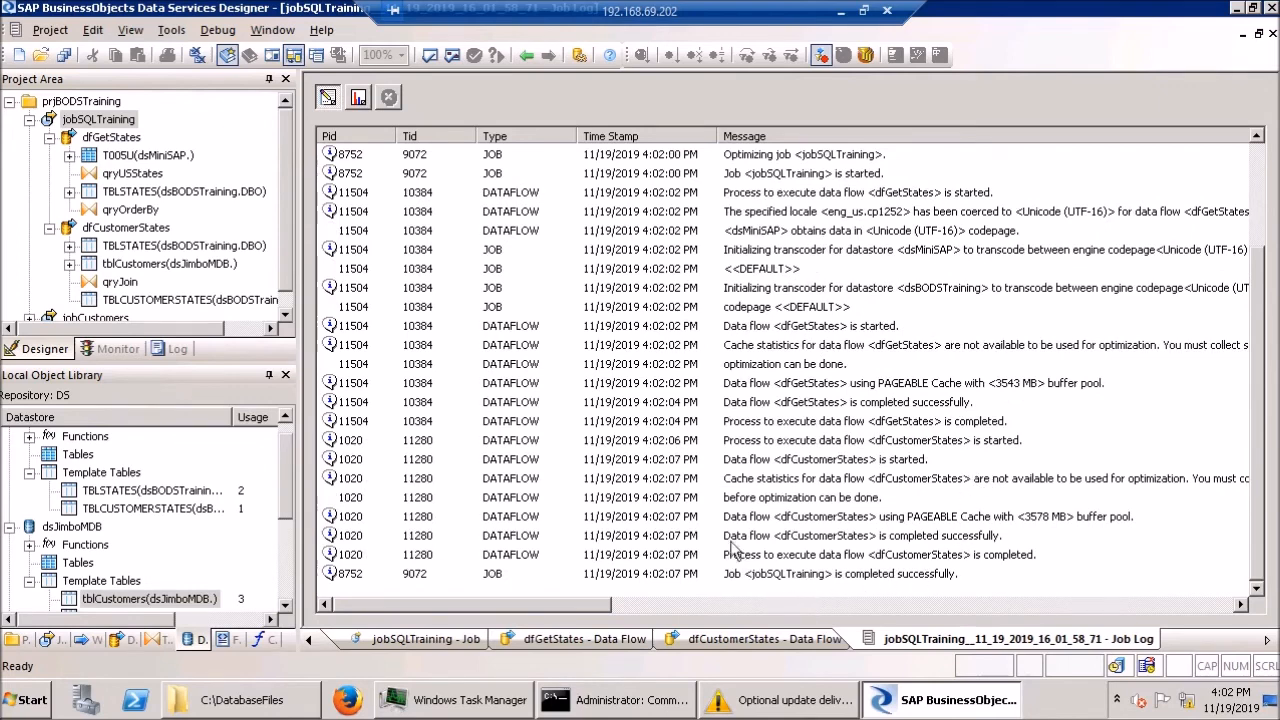
{"action": "left_click", "coordinate": [1271, 35]}
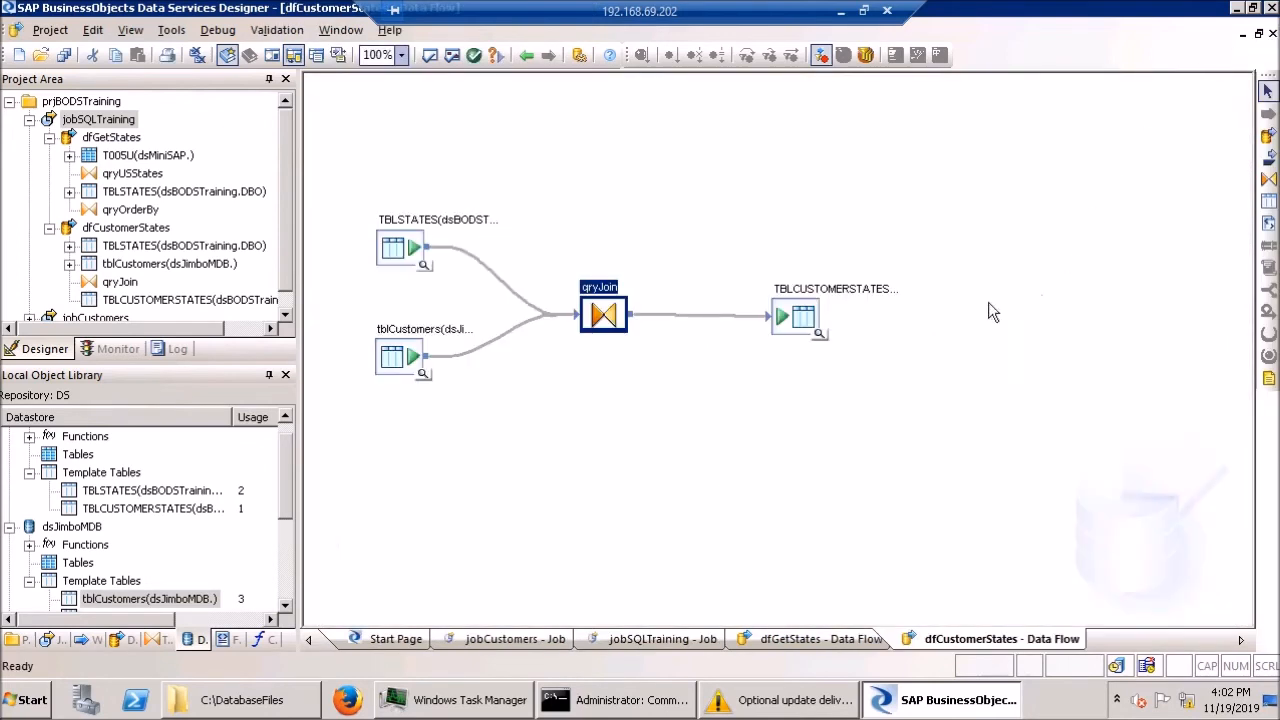
- View the data loaded into TBLCUSTOMERSTATES and examine its rows, comparing the customer columns with BLAND and BEZEI
{"action": "left_click", "coordinate": [819, 334]}
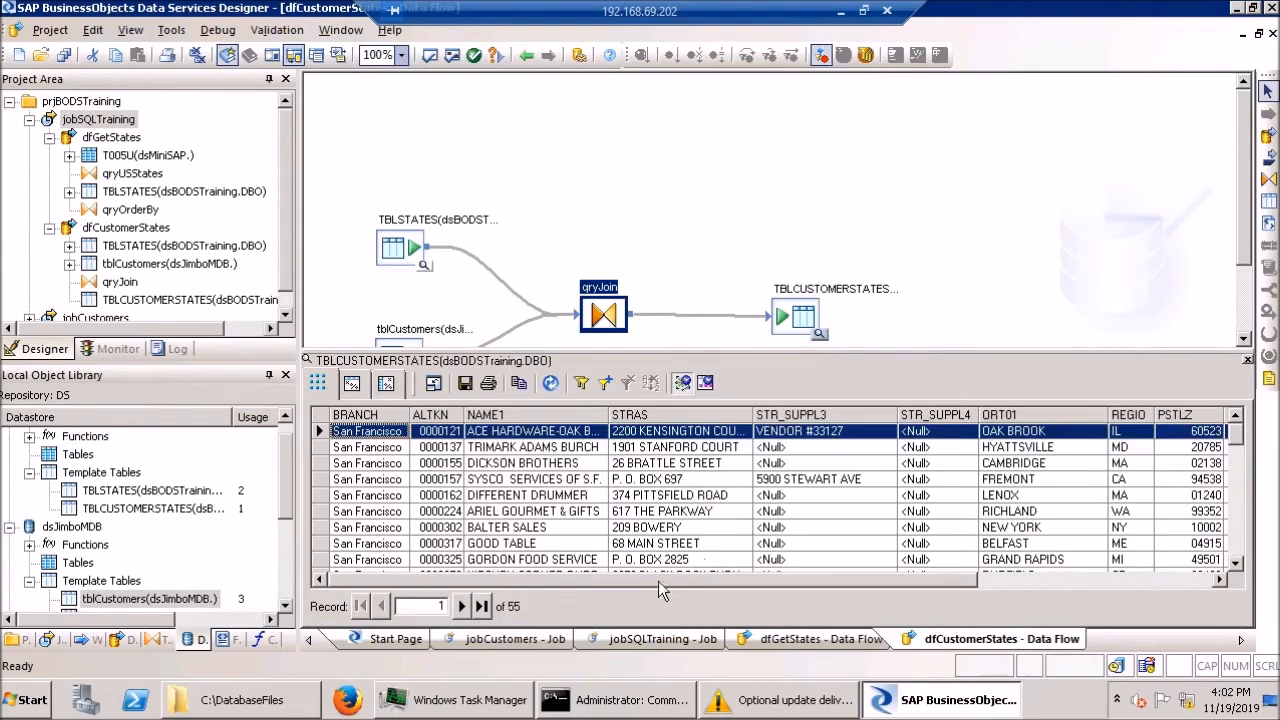
{"action": "left_click_drag", "start_coordinate": [613, 577], "coordinate": [868, 578]}
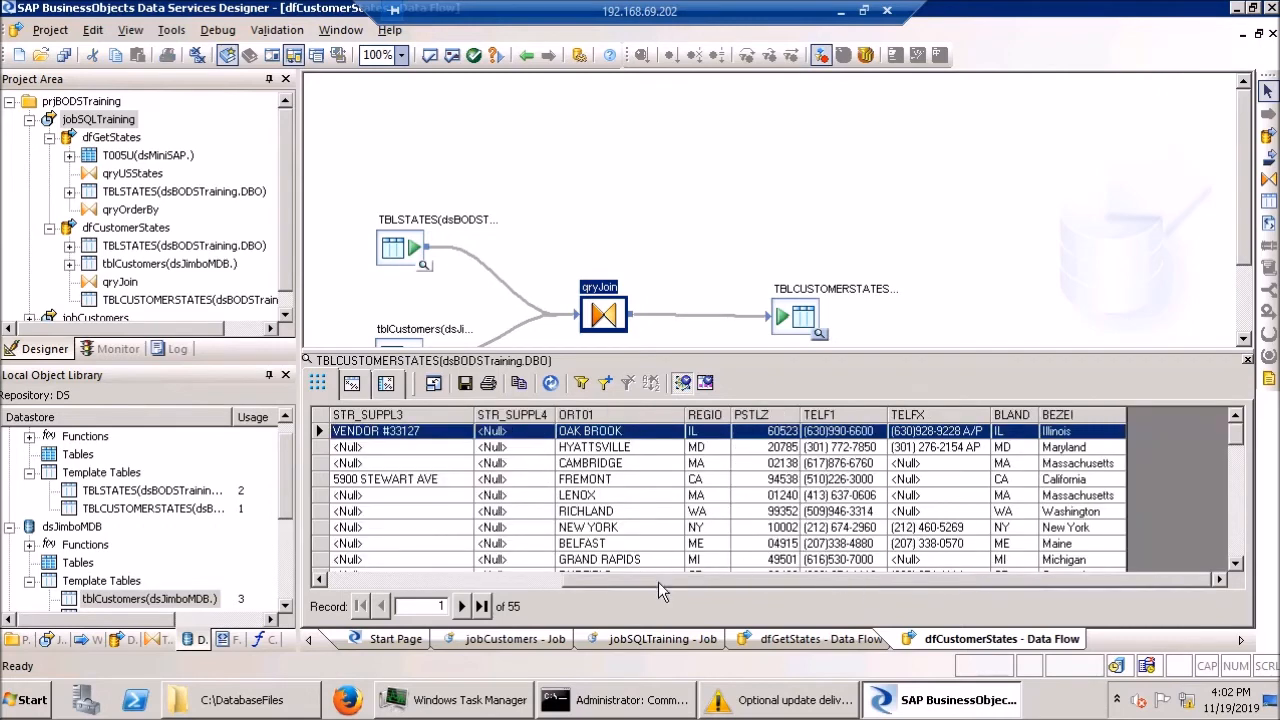
{"action": "left_click", "coordinate": [535, 567]}
{"action": "left_click", "coordinate": [531, 581]}
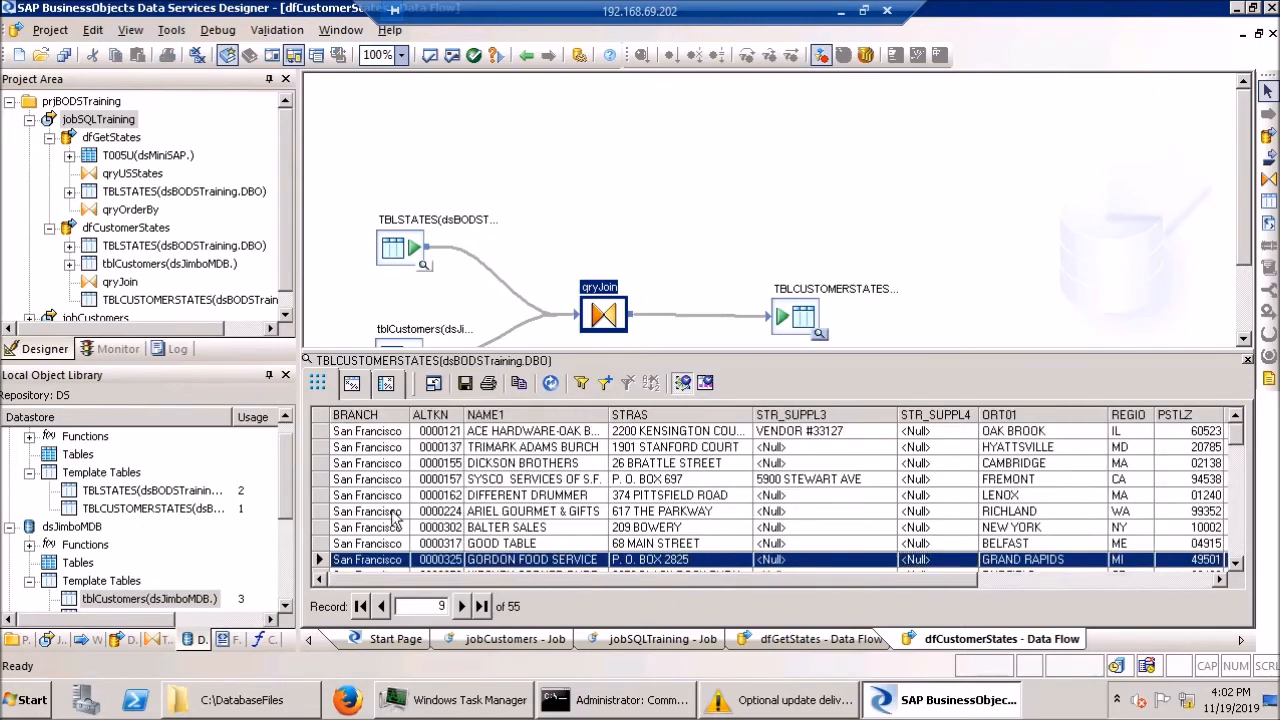
{"action": "left_click_drag", "start_coordinate": [520, 582], "coordinate": [830, 578]}
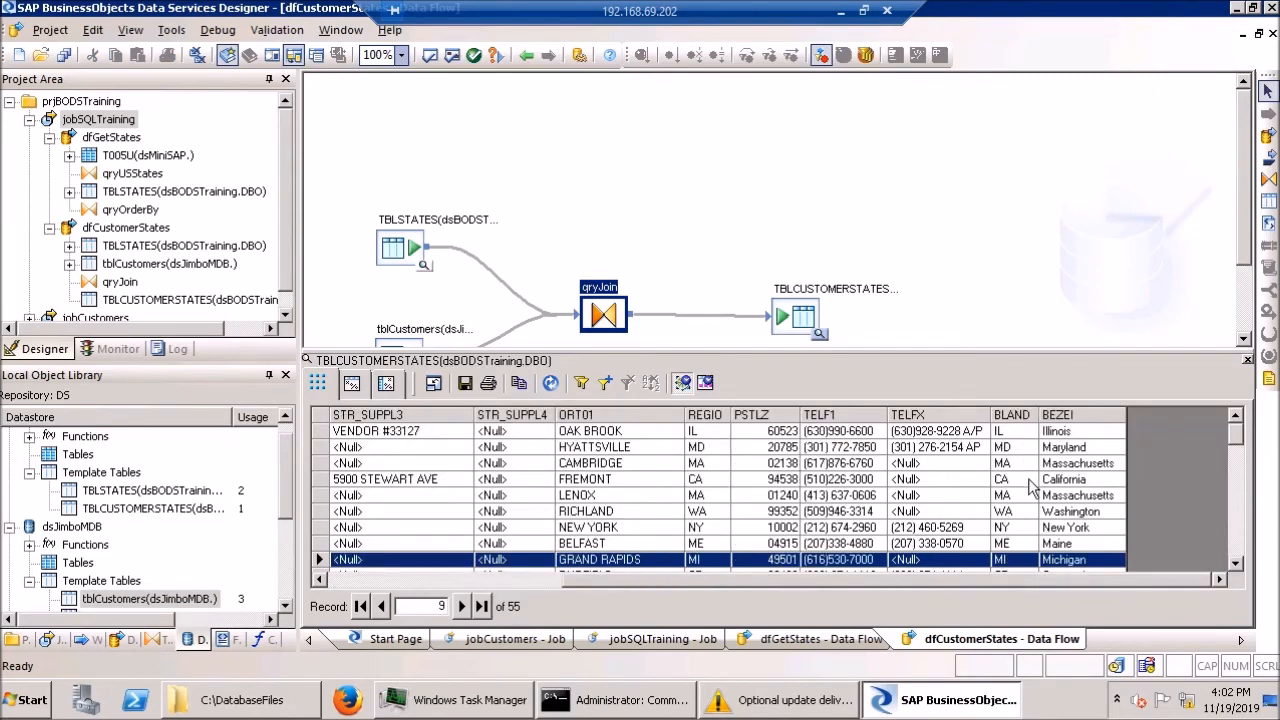
{"action": "left_click", "coordinate": [1016, 497]}
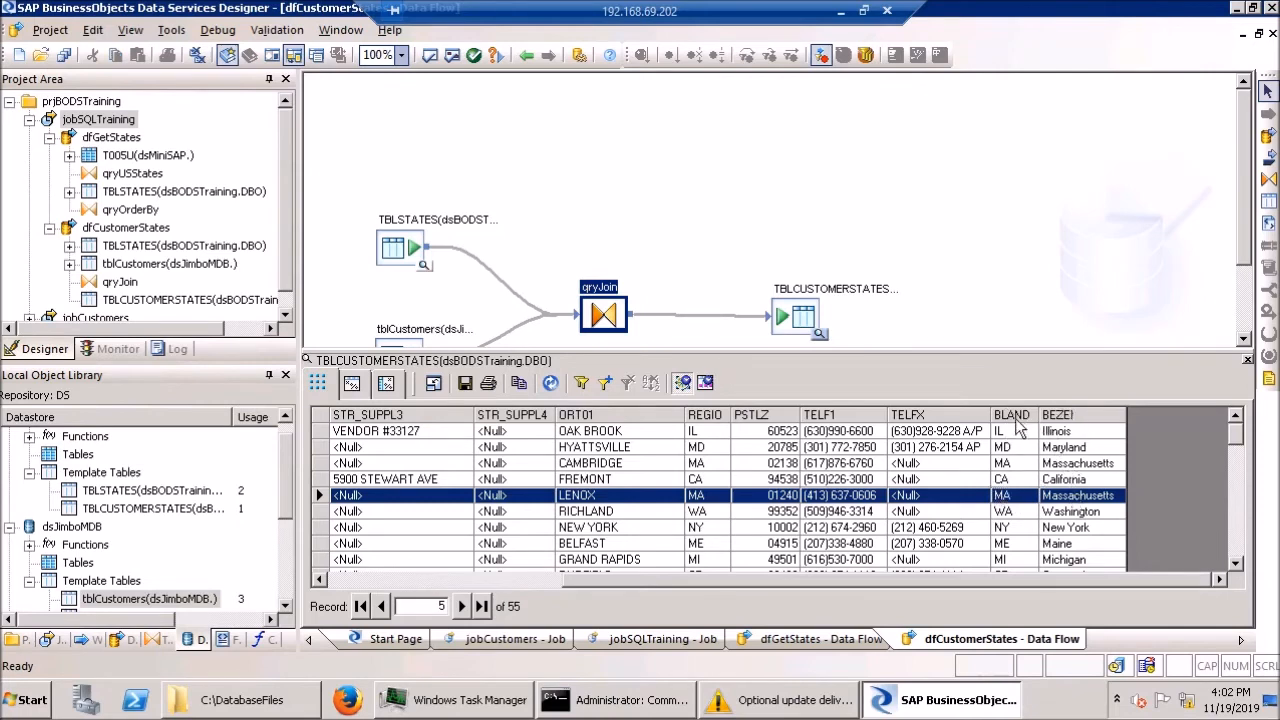
{"action": "left_click", "coordinate": [1069, 436]}
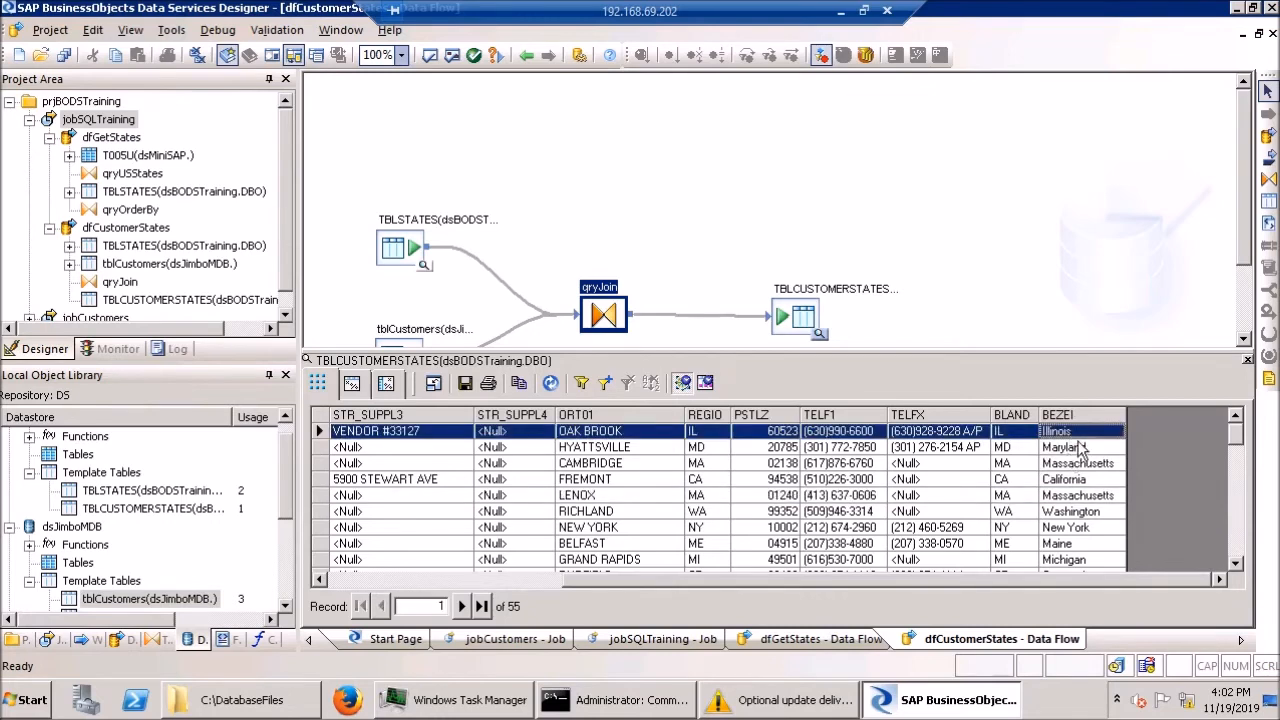
{"action": "left_click", "coordinate": [1238, 522]}
{"action": "left_click", "coordinate": [1238, 524]}
{"action": "left_click", "coordinate": [1238, 530]}
{"action": "left_click", "coordinate": [1239, 545]}
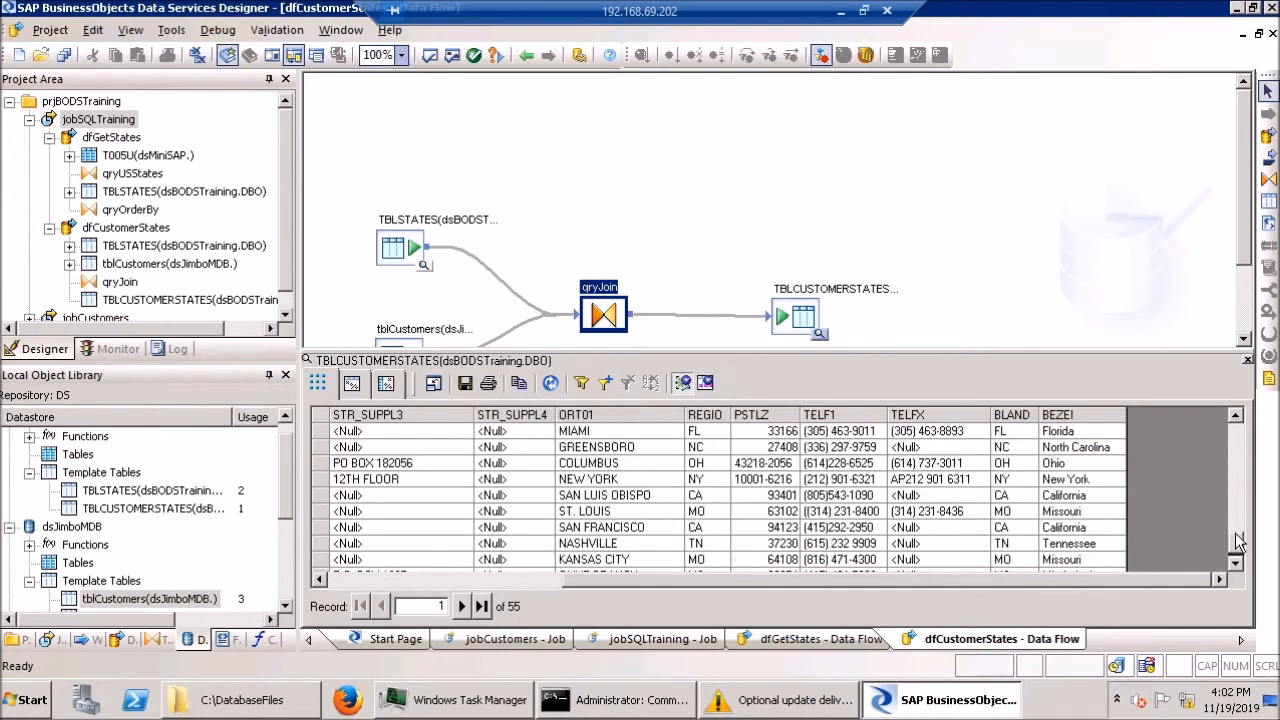
{"action": "left_click_drag", "start_coordinate": [1240, 555], "coordinate": [1237, 428]}
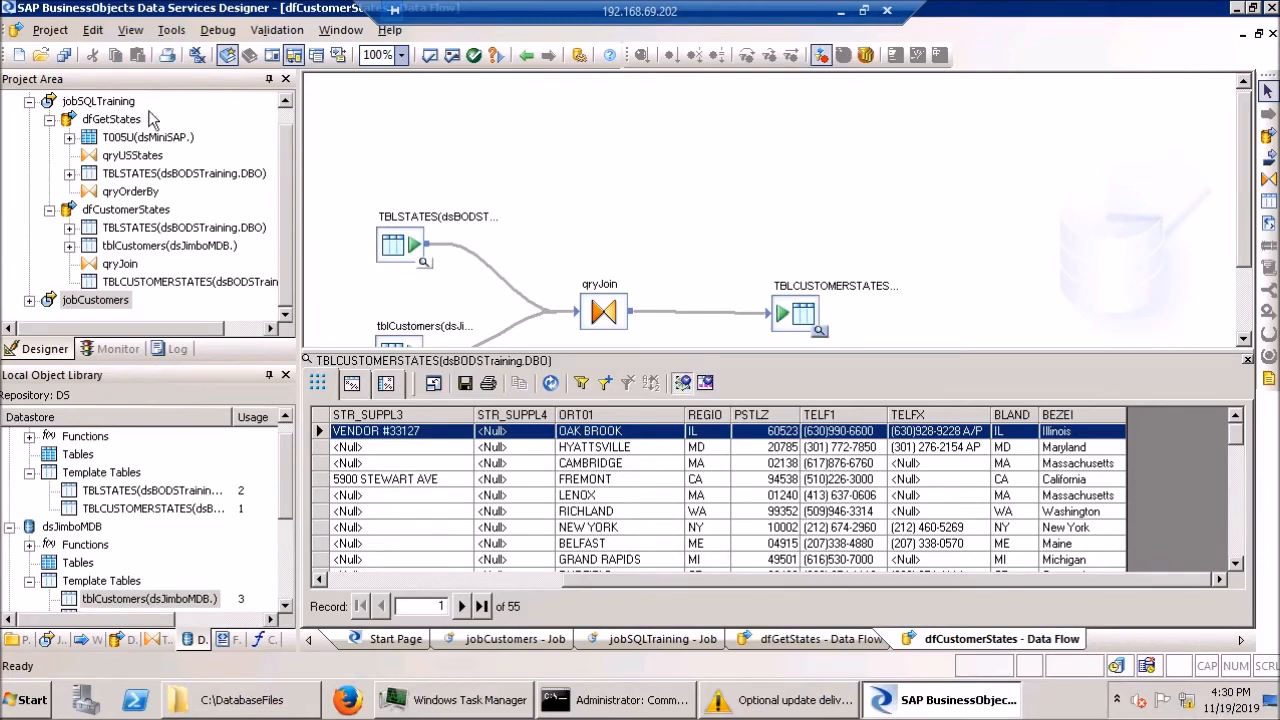
- Add a new data flow to jobSQLTraining after dfCustomerStates and connect dfCustomerStates to it
{"action": "left_click", "coordinate": [116, 103]}
{"action": "left_click", "coordinate": [1267, 135]}
{"action": "left_click", "coordinate": [700, 305]}
{"action": "mouse_move", "coordinate": [590, 292]}
{"action": "left_mouse_down"}
{"action": "mouse_move", "coordinate": [706, 324]}
{"action": "mouse_move", "coordinate": [735, 318]}
{"action": "left_mouse_up"}
- Open the new data flow and rename it dfSQLTransform
{"action": "double_click", "coordinate": [733, 295]}
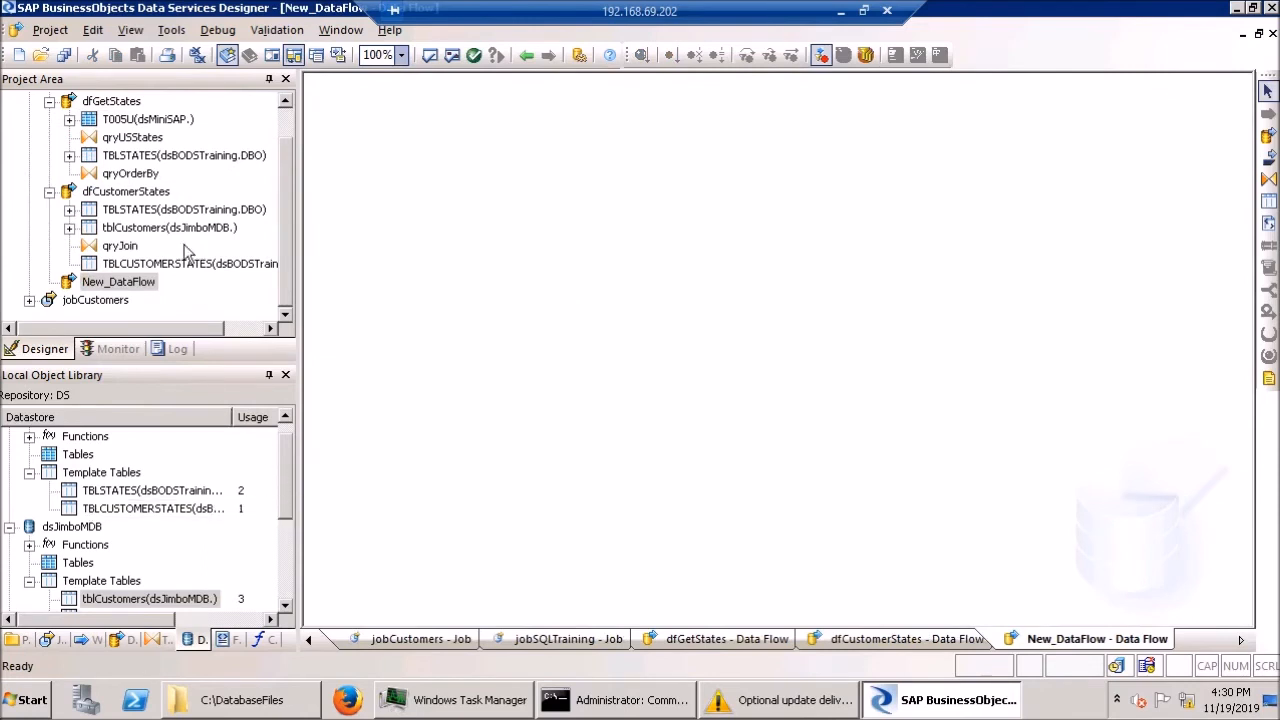
{"action": "right_click", "coordinate": [129, 282]}
{"action": "left_click", "coordinate": [178, 288]}
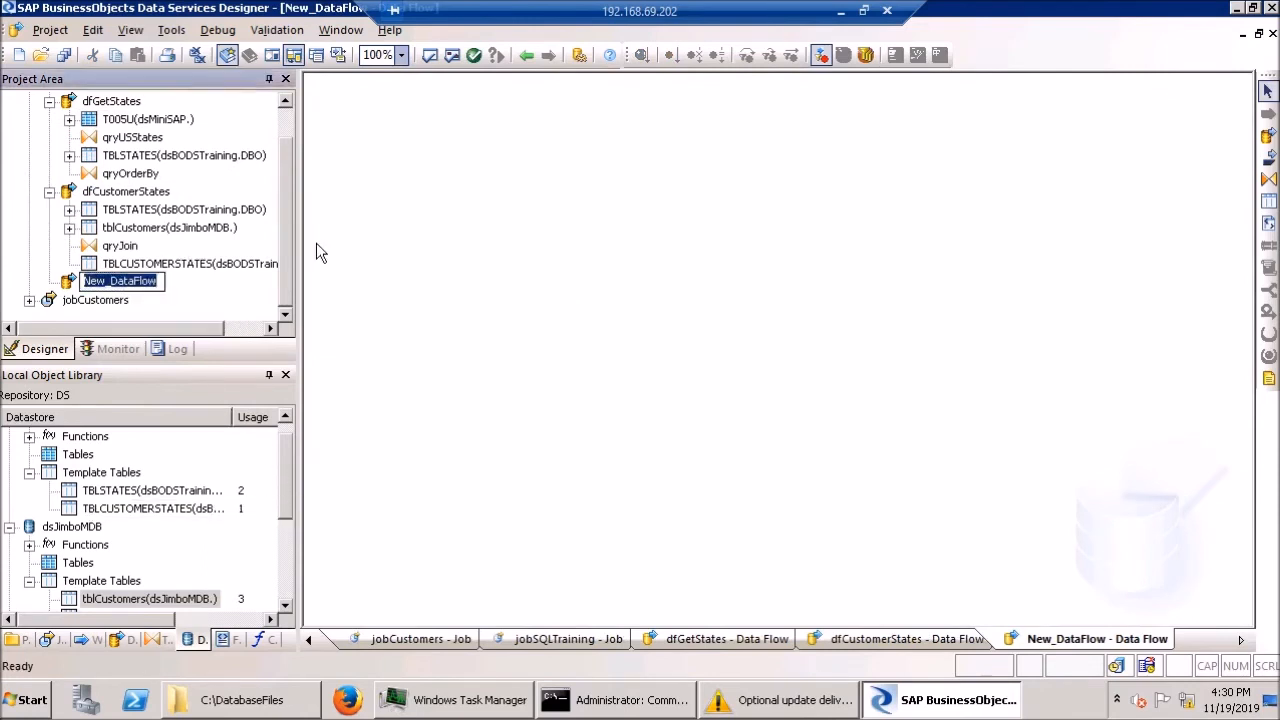
{"action": "type", "text": "dfSQLTransform"}
{"action": "key", "text": "Return"}
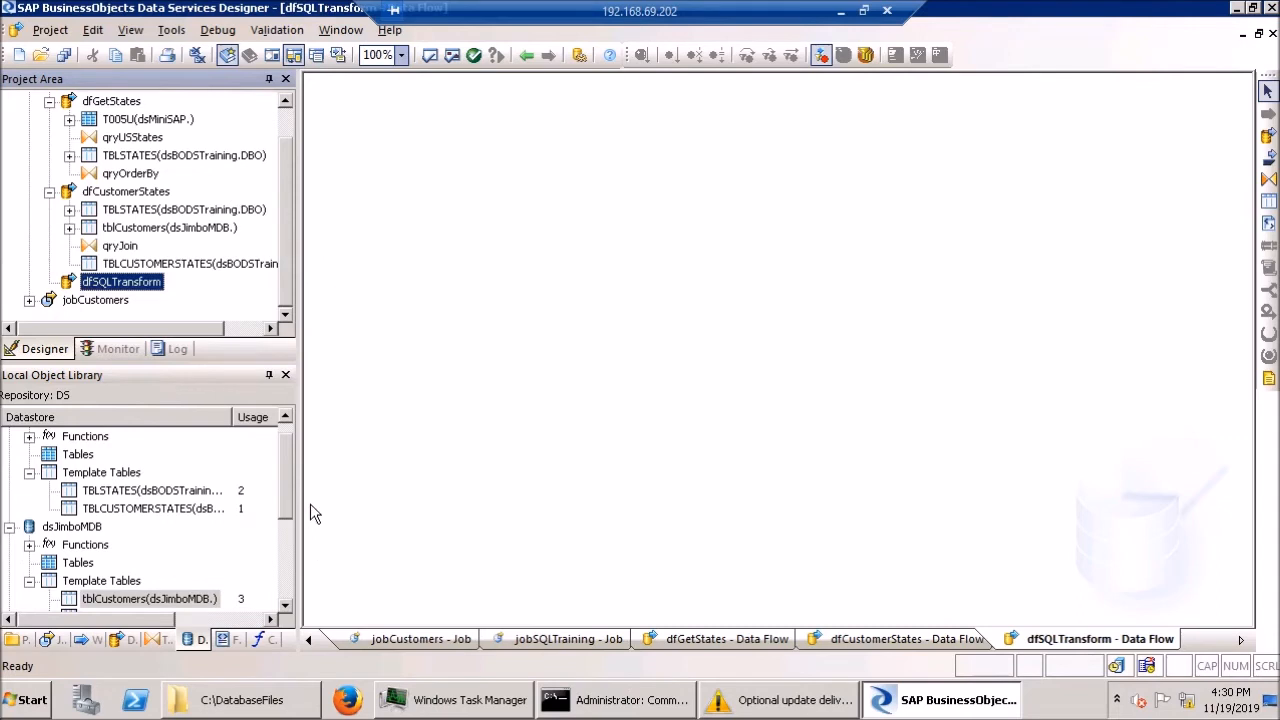
- Place a Platform SQL transform in the dfSQLTransform data flow and name it sqlCustomersFinal
{"action": "left_click", "coordinate": [160, 639]}
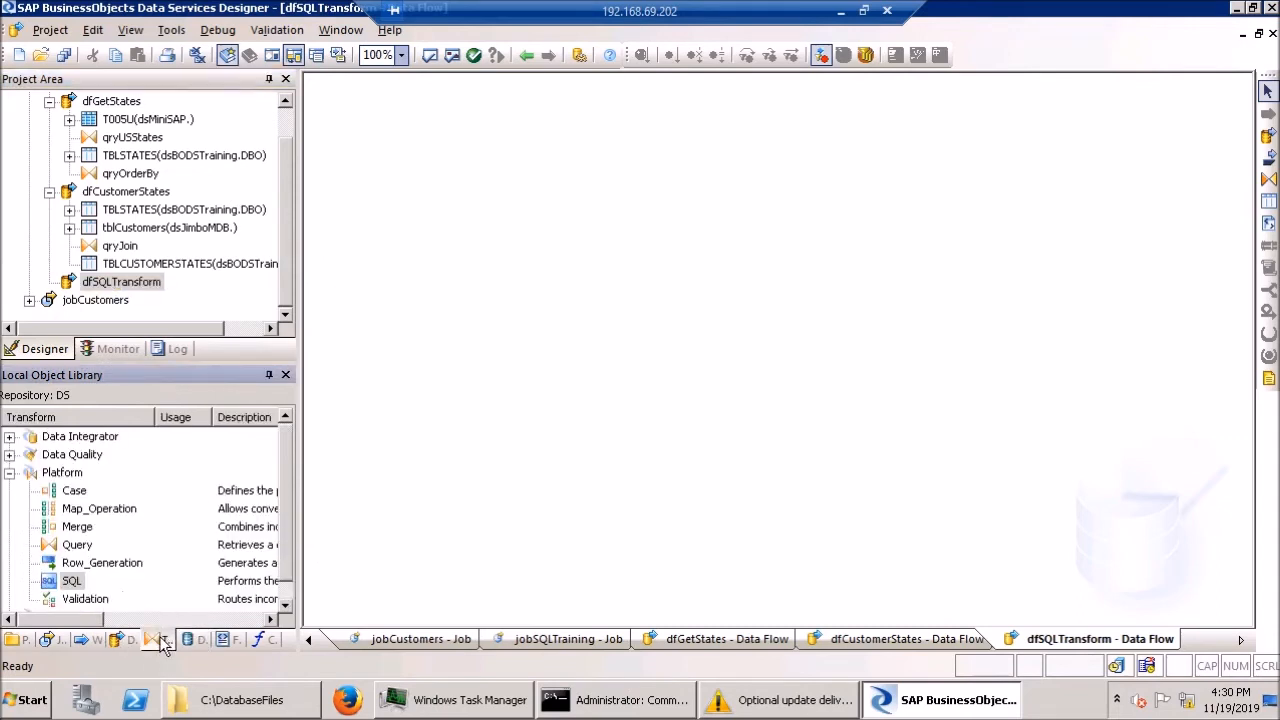
{"action": "left_click_drag", "start_coordinate": [68, 583], "coordinate": [372, 305]}
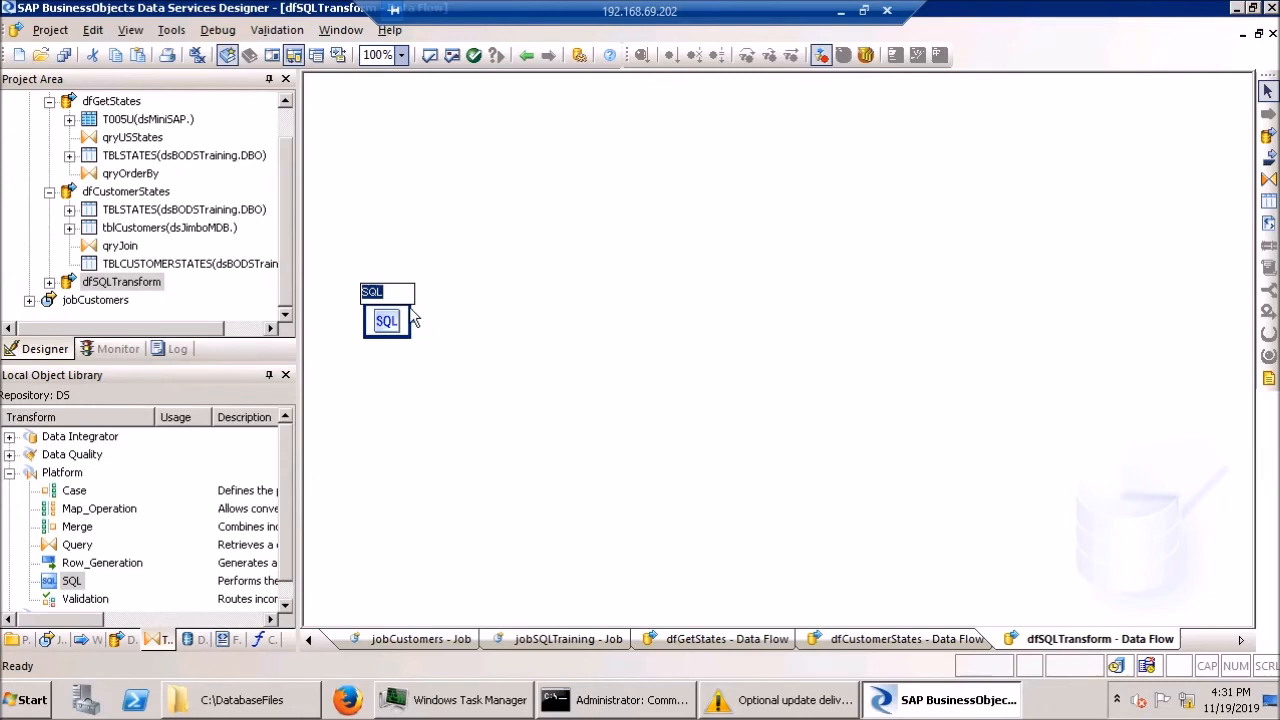
{"action": "type", "text": "sqlCustomer"}
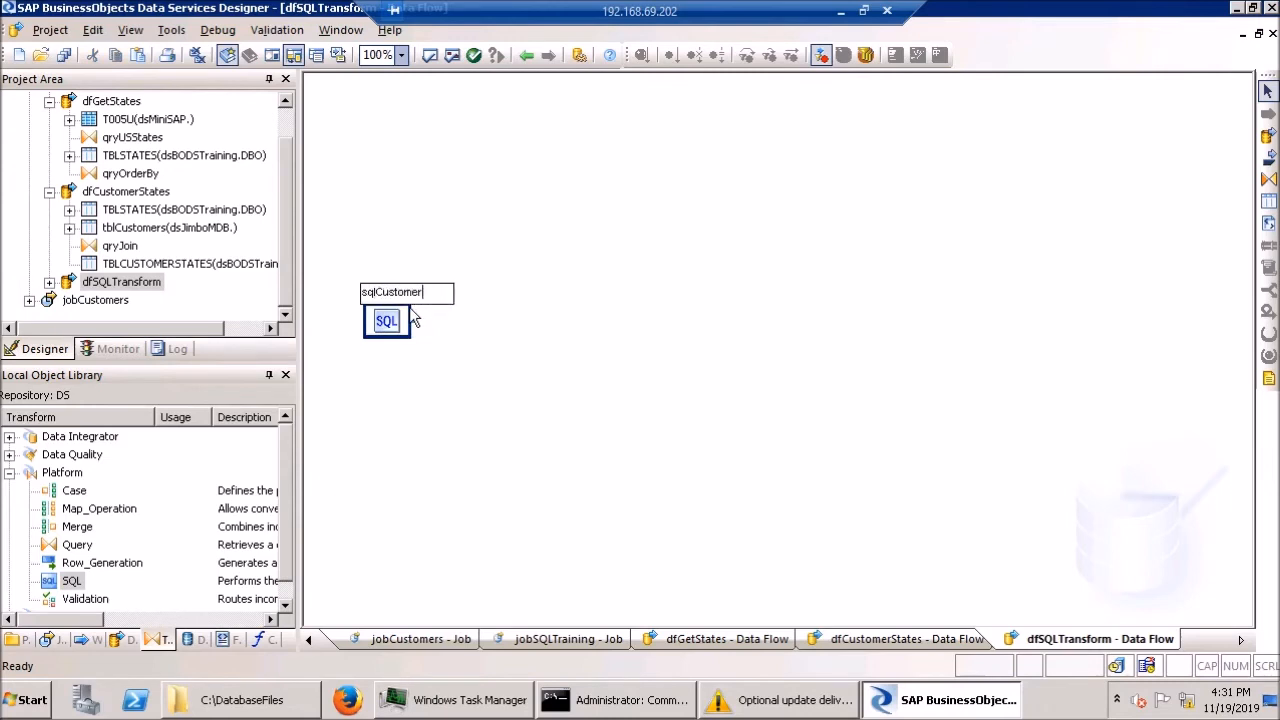
{"action": "type", "text": "sFinal"}
{"action": "key", "text": "Return"}
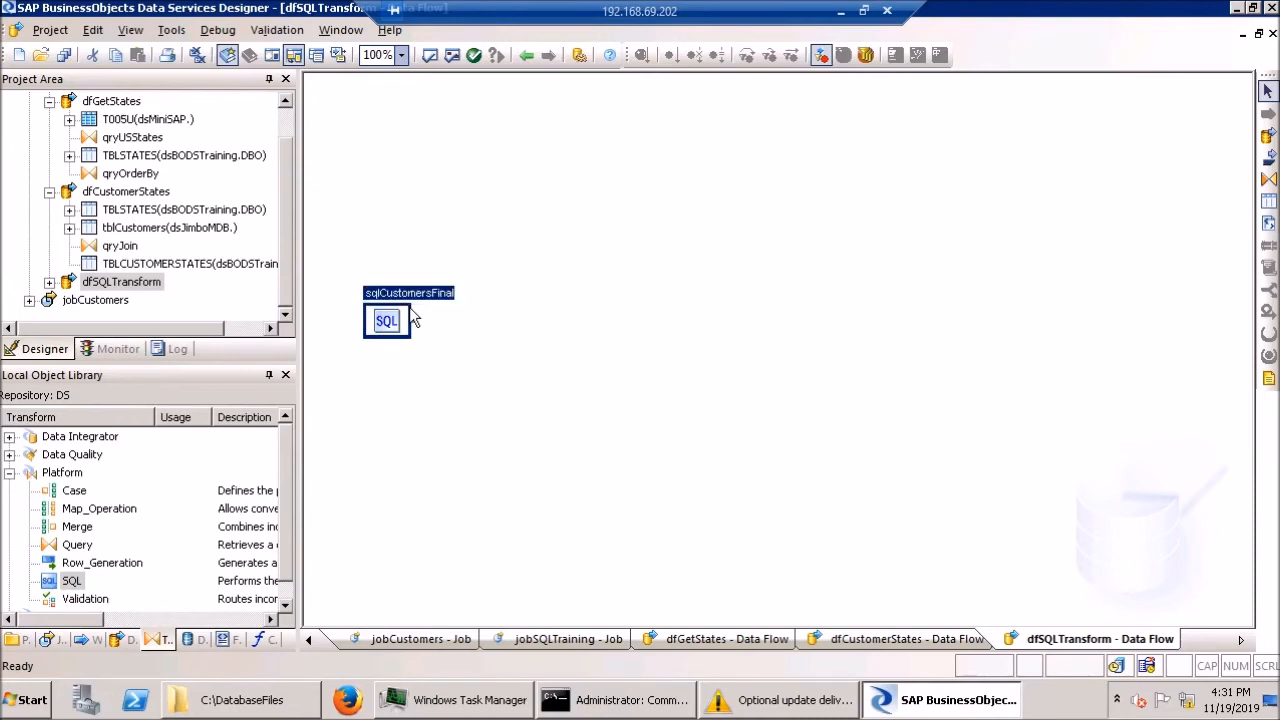
- Set the sqlCustomersFinal transform's datastore to dsJimboMDB and its database type to ODBC
{"action": "double_click", "coordinate": [386, 321]}
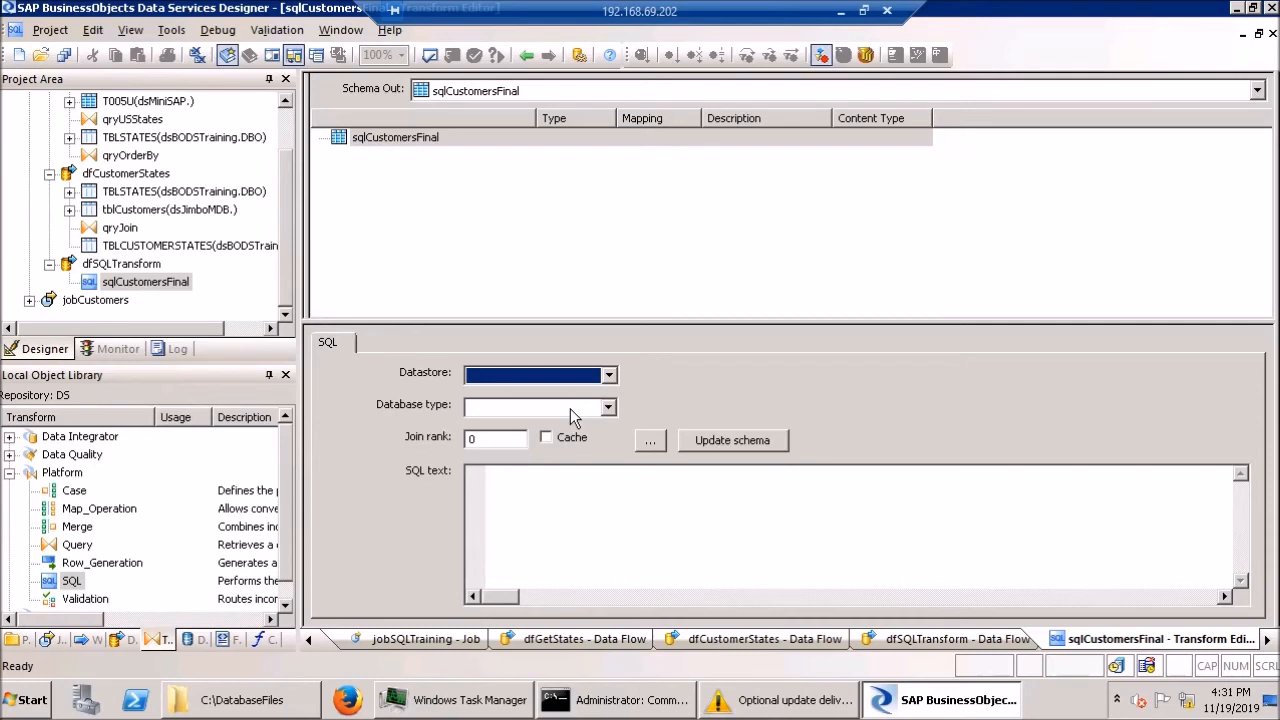
{"action": "left_click", "coordinate": [609, 375]}
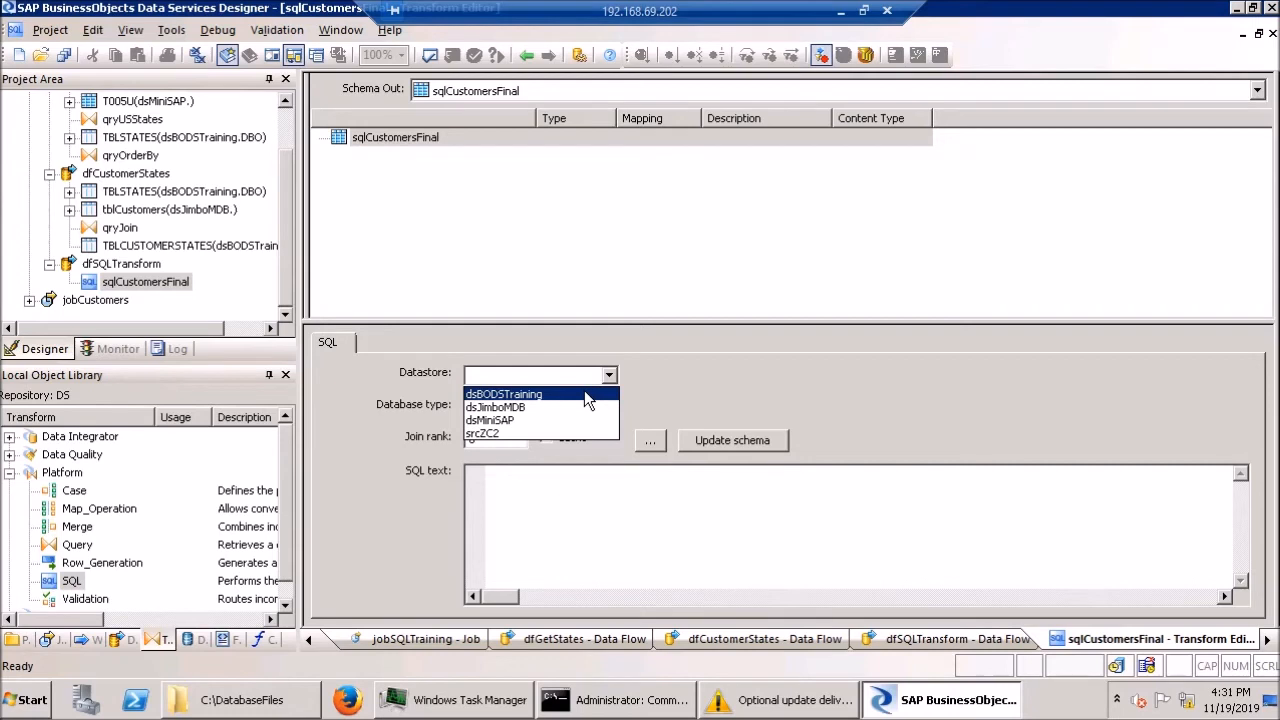
{"action": "left_click", "coordinate": [518, 408]}
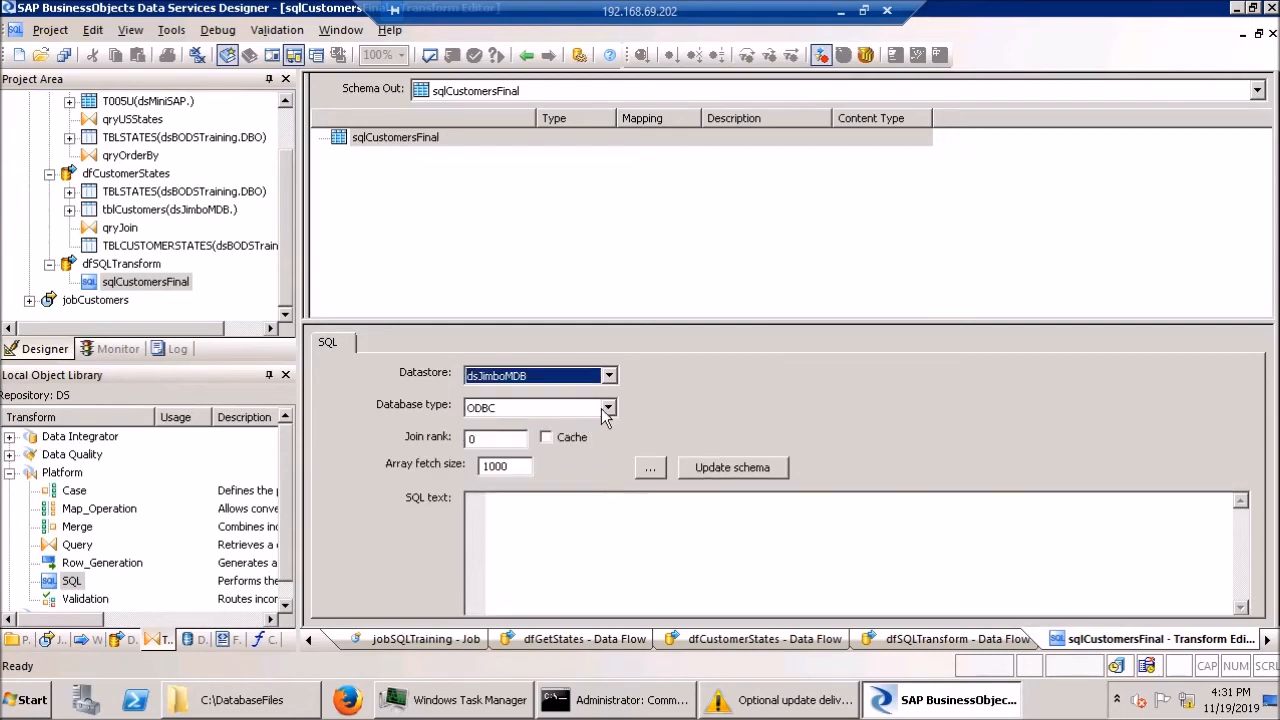
{"action": "left_click", "coordinate": [535, 410]}
{"action": "left_click", "coordinate": [537, 422]}
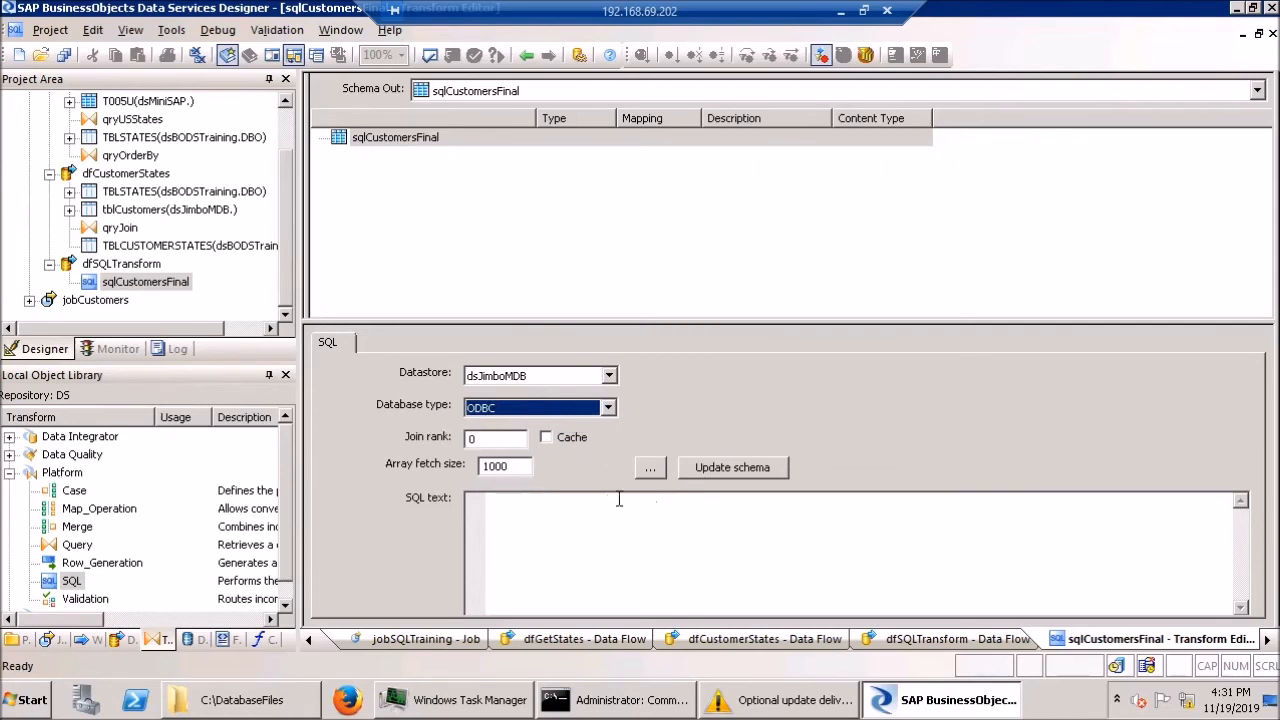
- Enter the SQL text "select * from tblCustomersFinal", update the transform's schema and review the output columns
{"action": "left_click", "coordinate": [578, 518]}
{"action": "type", "text": "s"}
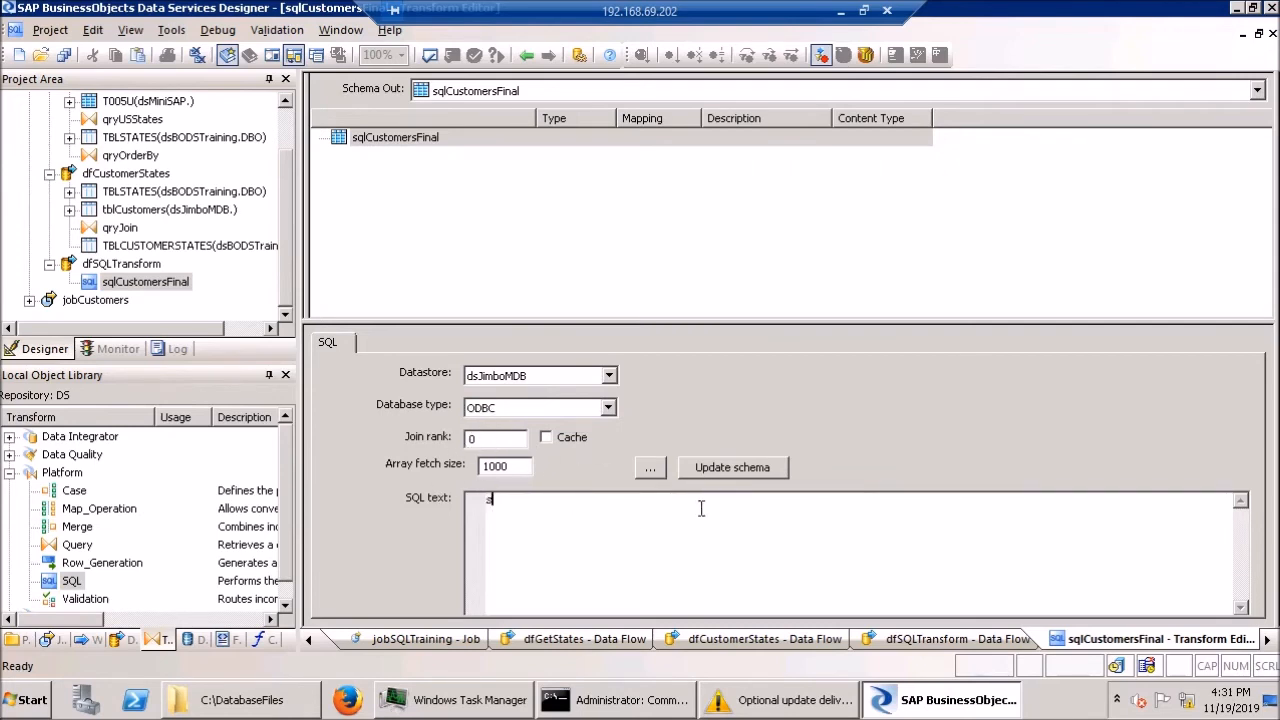
{"action": "type", "text": "elect * from"}
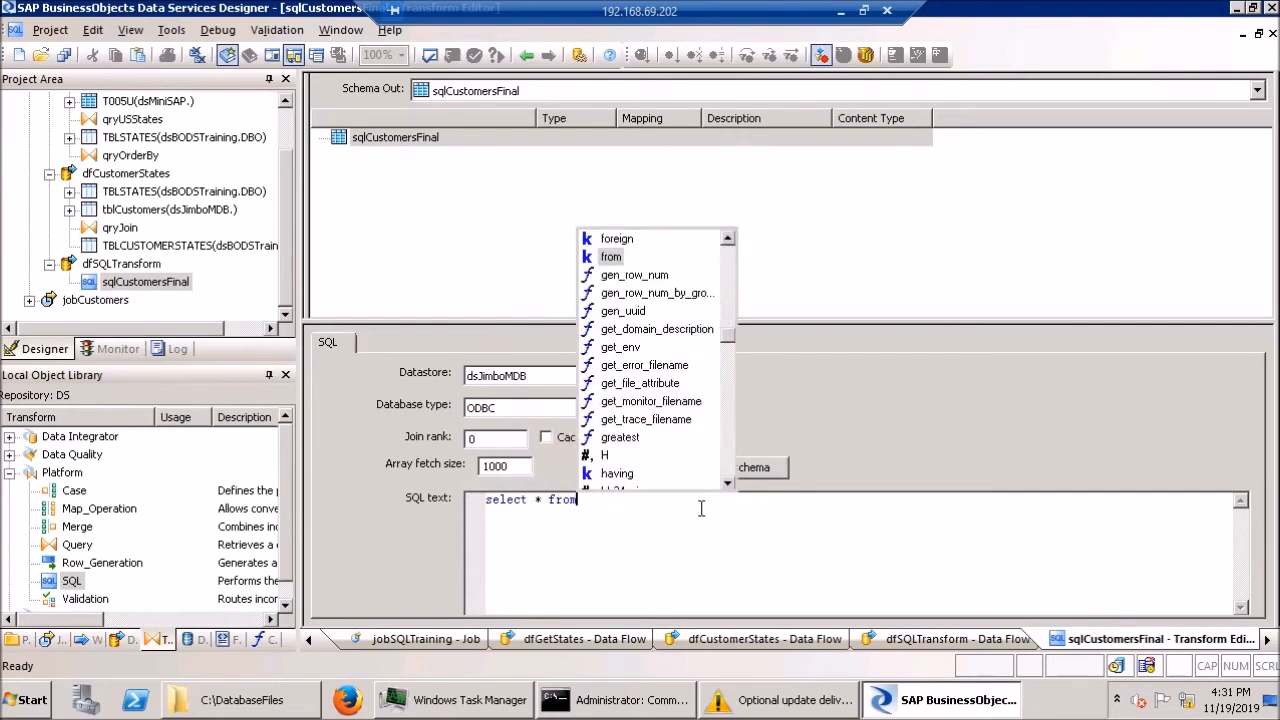
{"action": "type", "text": " tblCustomersFinal"}
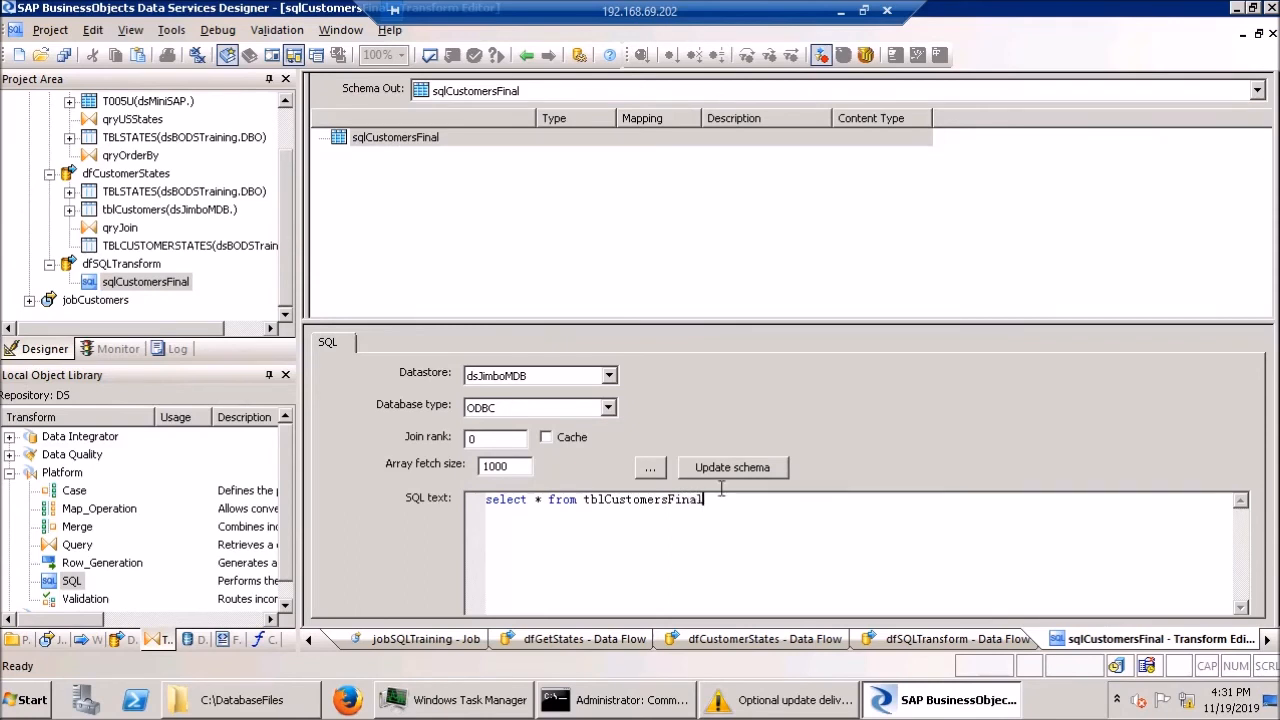
{"action": "left_click", "coordinate": [713, 468]}
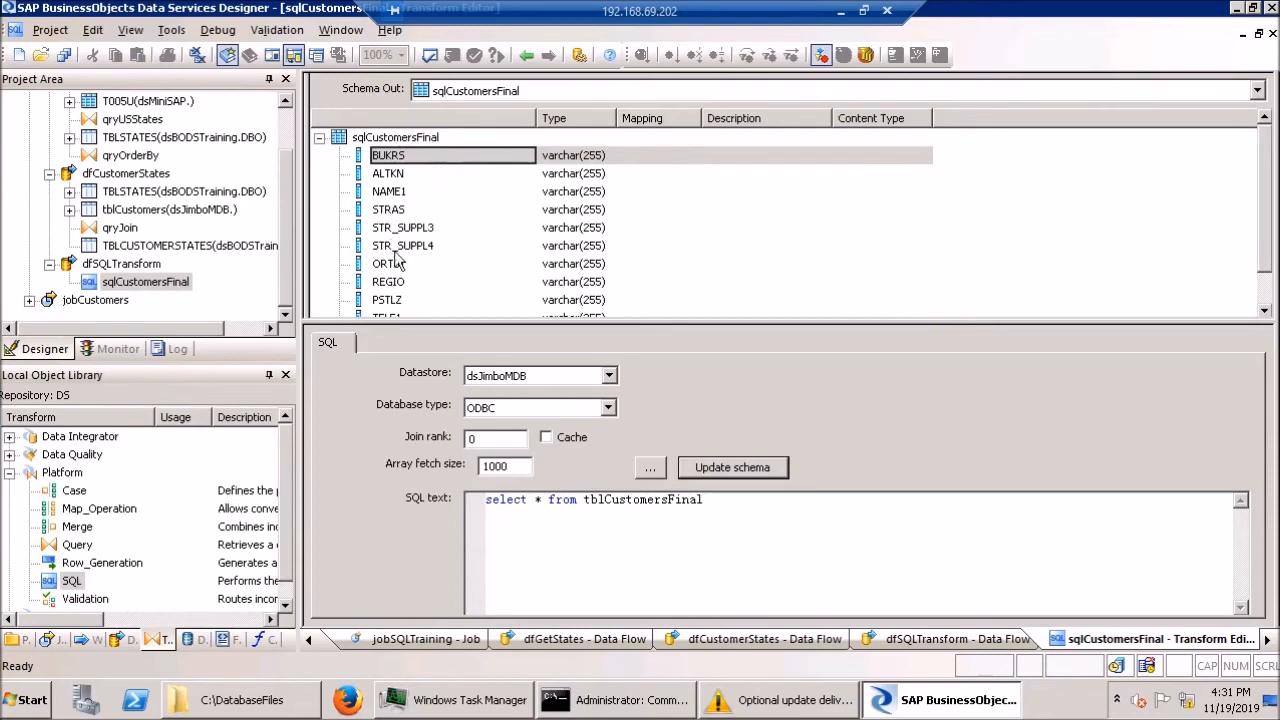
{"action": "left_click", "coordinate": [1265, 169]}
{"action": "mouse_move", "coordinate": [1264, 168]}
{"action": "left_mouse_down"}
{"action": "mouse_move", "coordinate": [1264, 222]}
{"action": "mouse_move", "coordinate": [1265, 161]}
{"action": "left_mouse_up"}
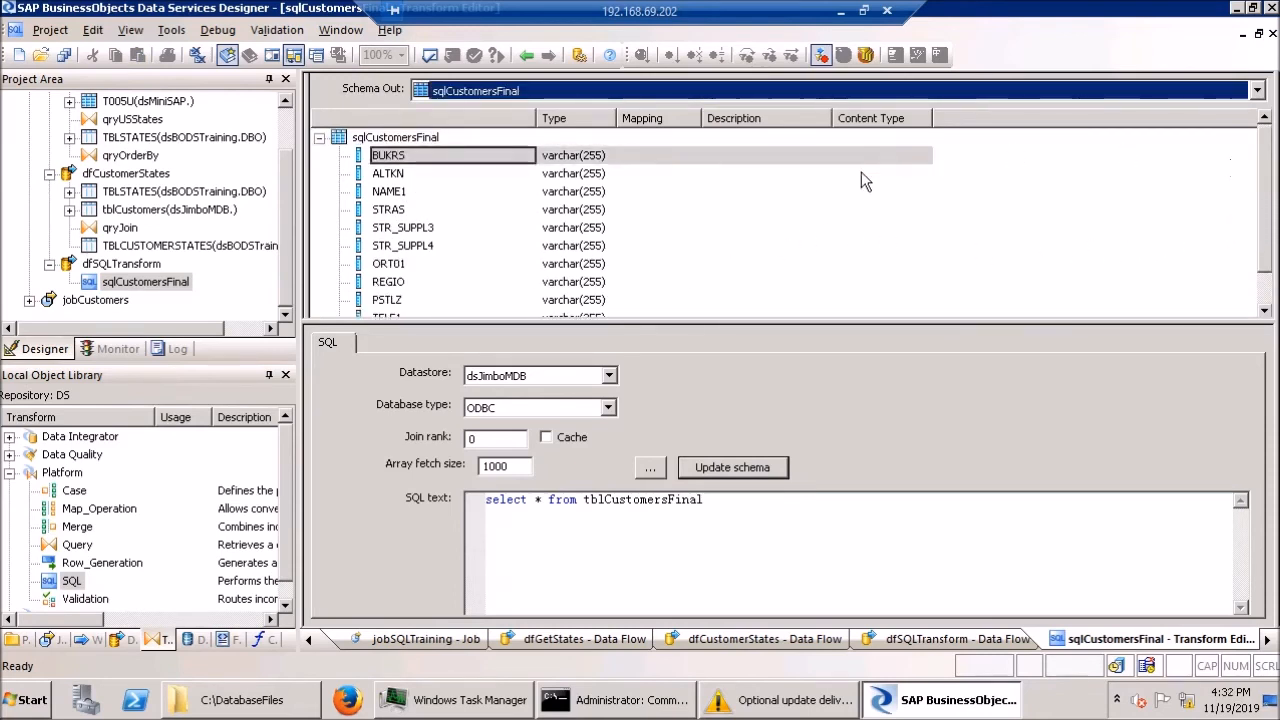
- Switch the sqlCustomersFinal transform's datastore to dsBODSTraining
{"action": "left_click_drag", "start_coordinate": [759, 513], "coordinate": [562, 508]}
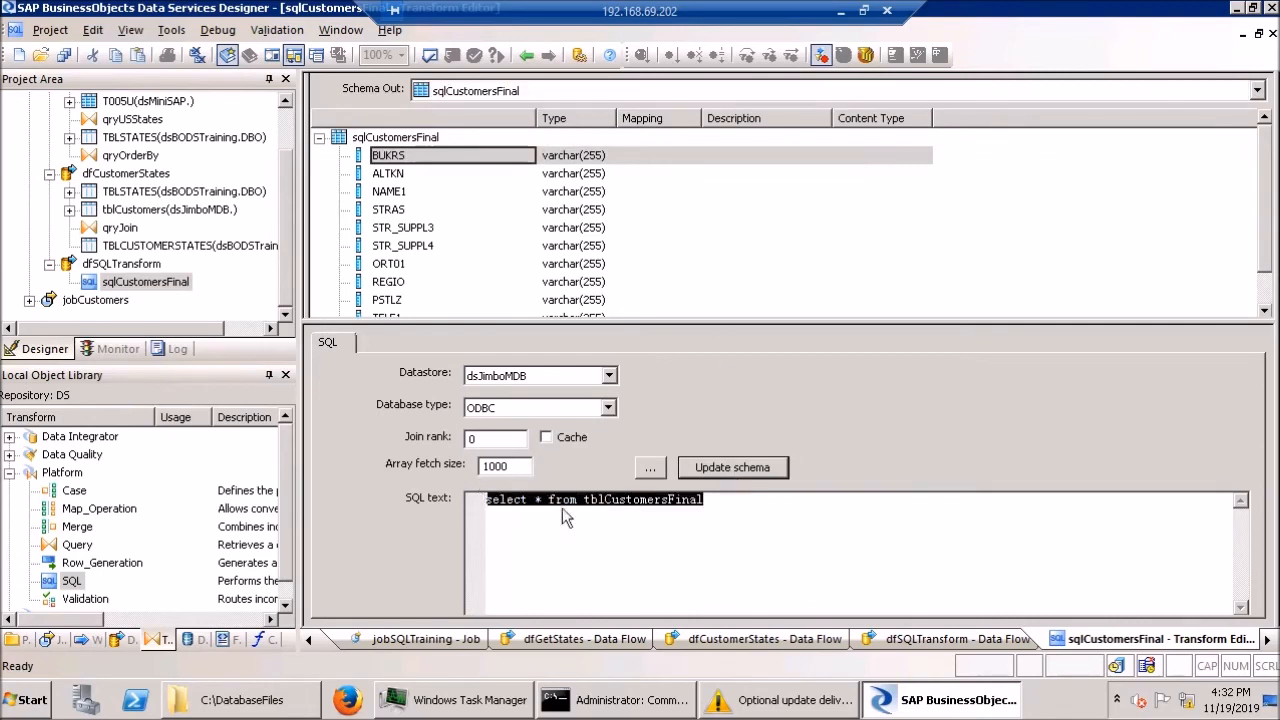
{"action": "left_click", "coordinate": [815, 542]}
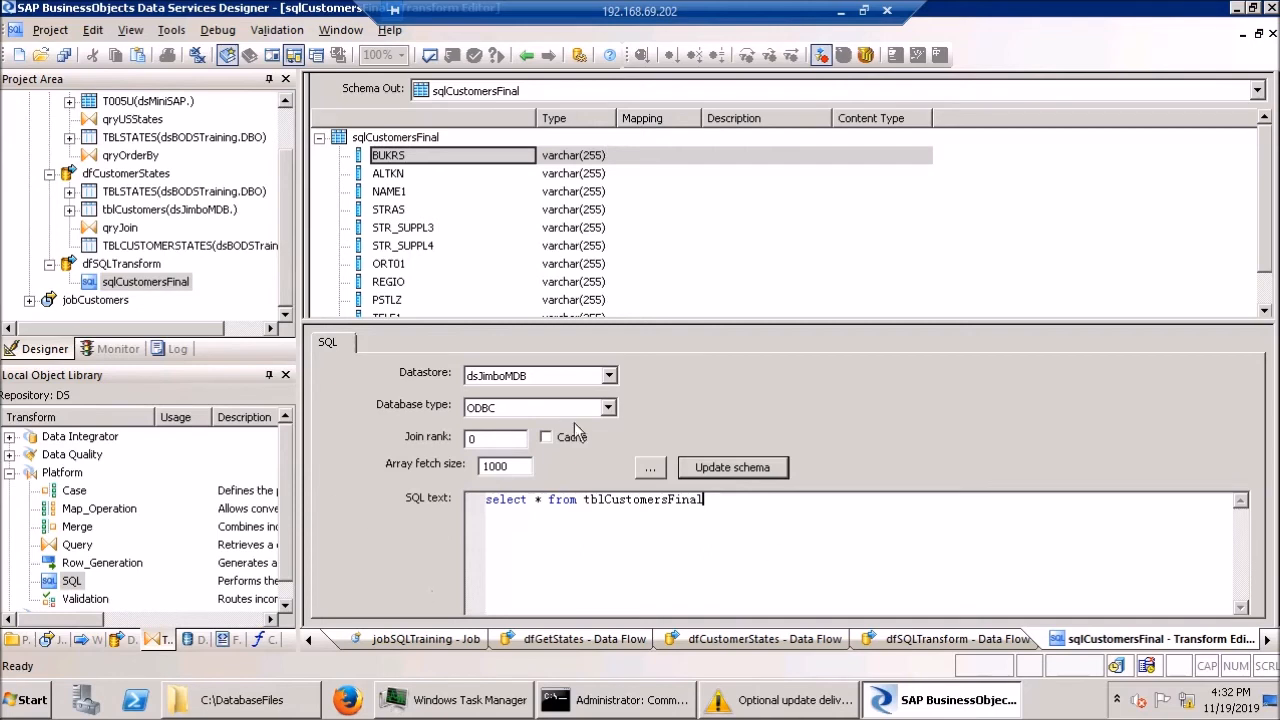
{"action": "left_click", "coordinate": [608, 375]}
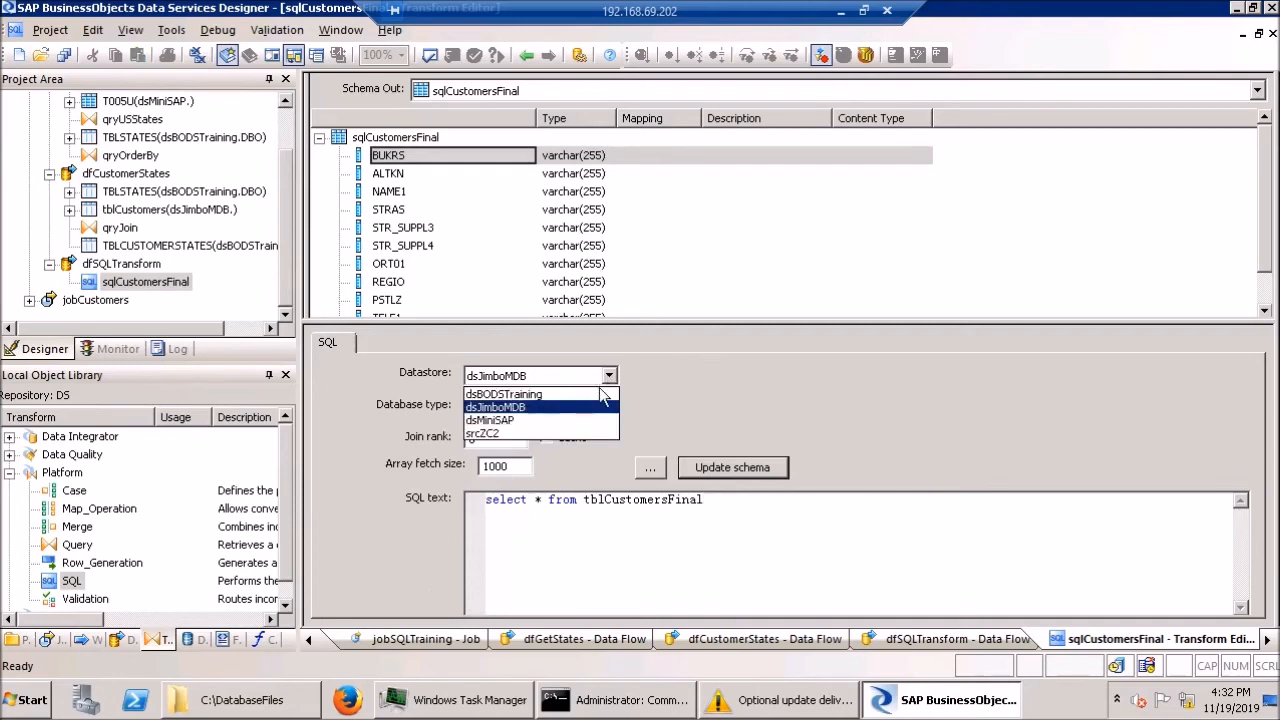
{"action": "left_click", "coordinate": [545, 395]}
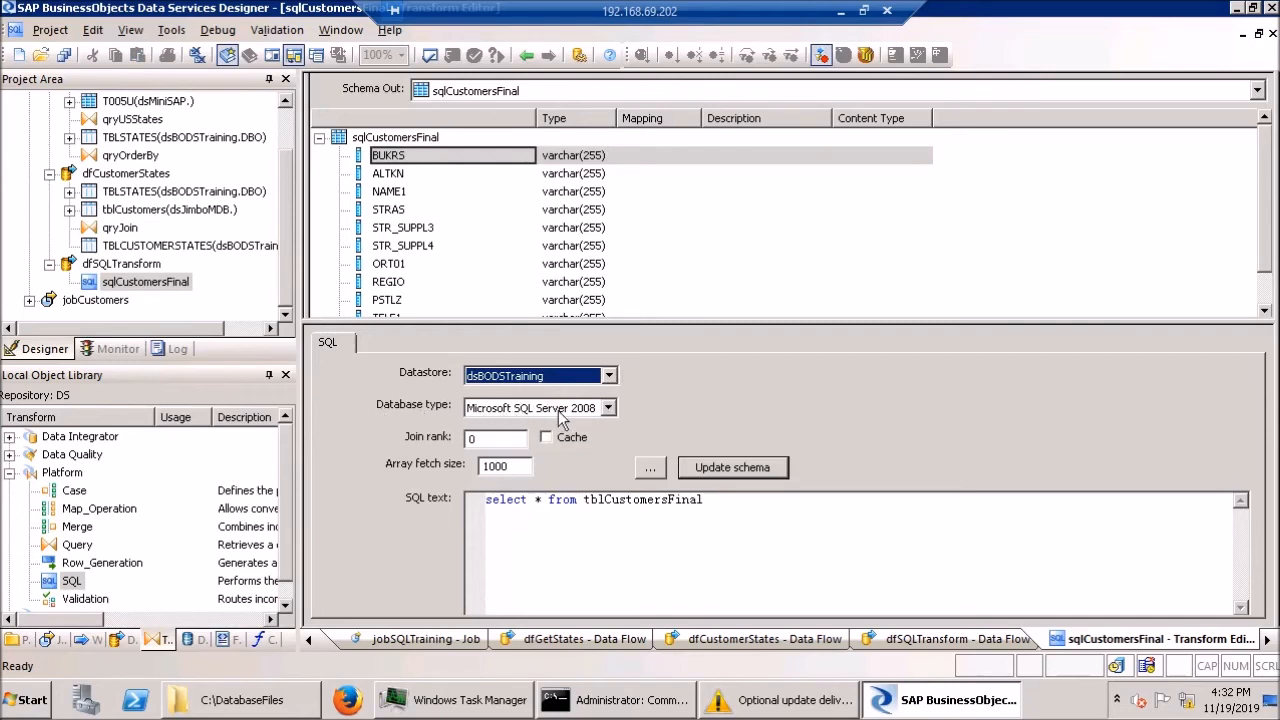
- Change the SQL text to "select * from tblCustomersState" and try to update the transform's schema
{"action": "left_click_drag", "start_coordinate": [777, 510], "coordinate": [611, 500]}
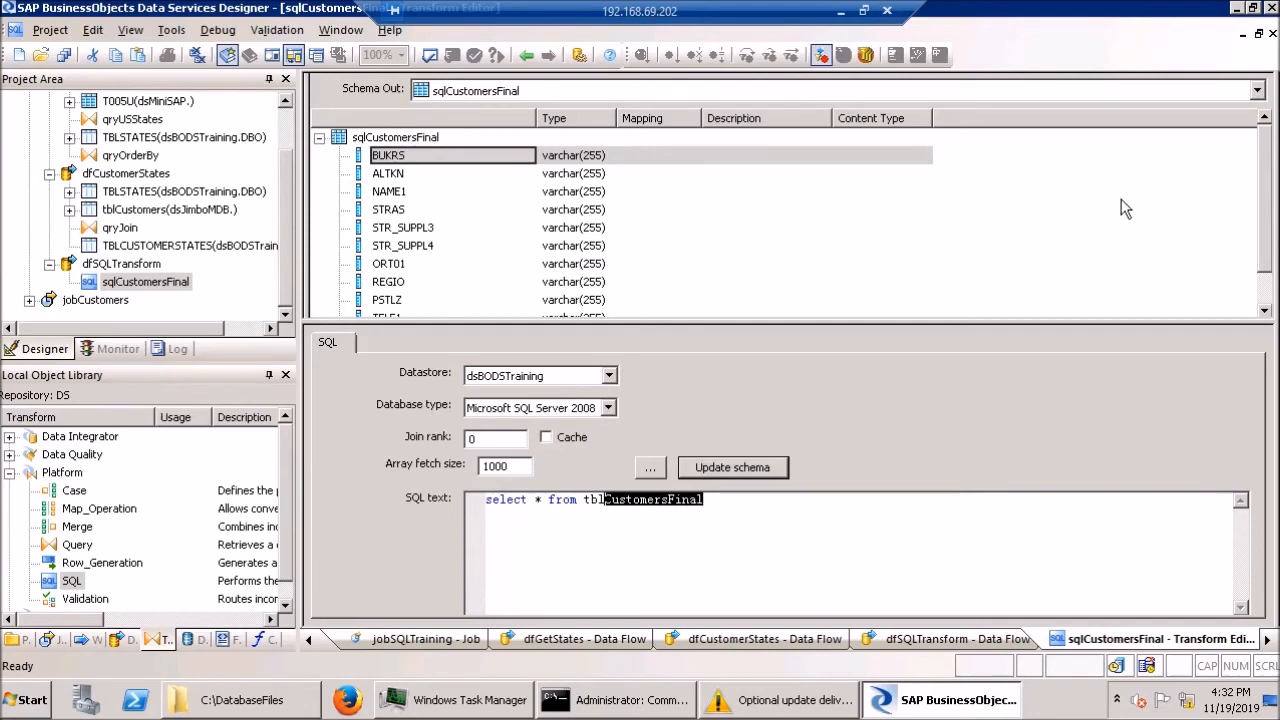
{"action": "key", "text": "BackSpace"}
{"action": "type", "text": "ustomersState"}
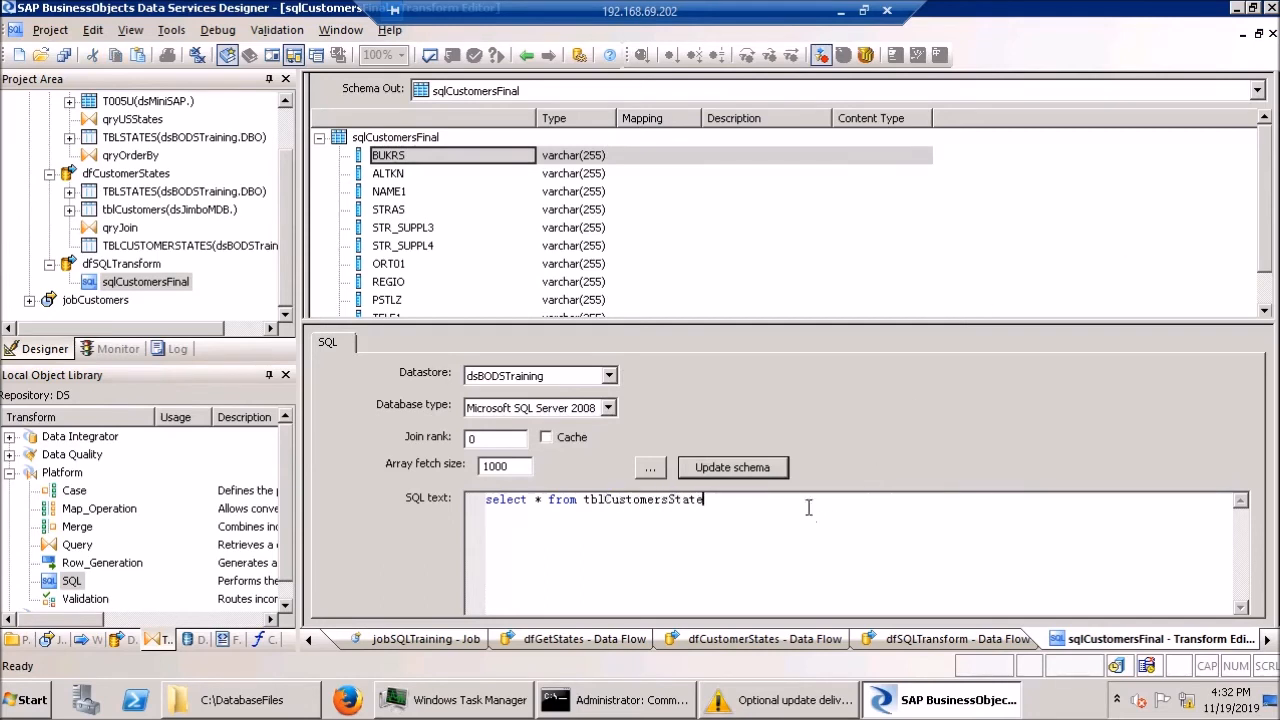
{"action": "left_click", "coordinate": [740, 468]}
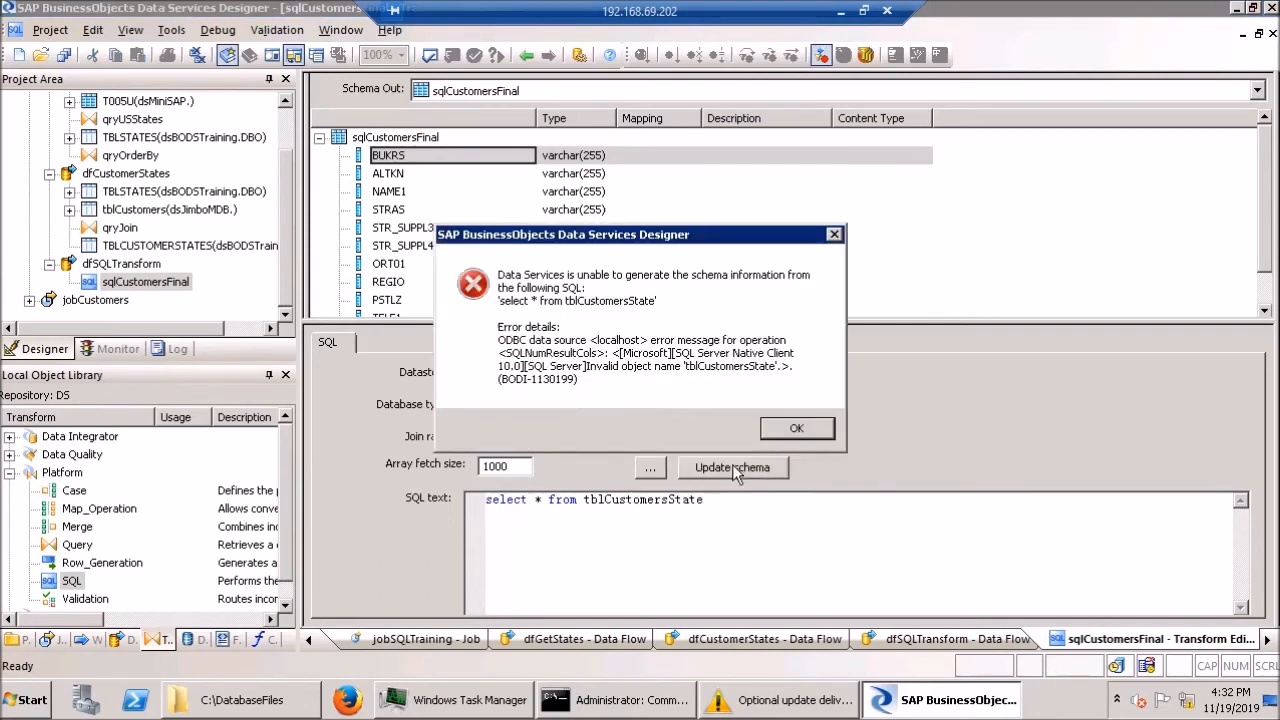
{"action": "left_click", "coordinate": [790, 430]}
- Check the table name among dsBODSTraining's template tables, correct the SQL text to "select * from tblCustomerStates" and update the schema
{"action": "left_click", "coordinate": [188, 641]}
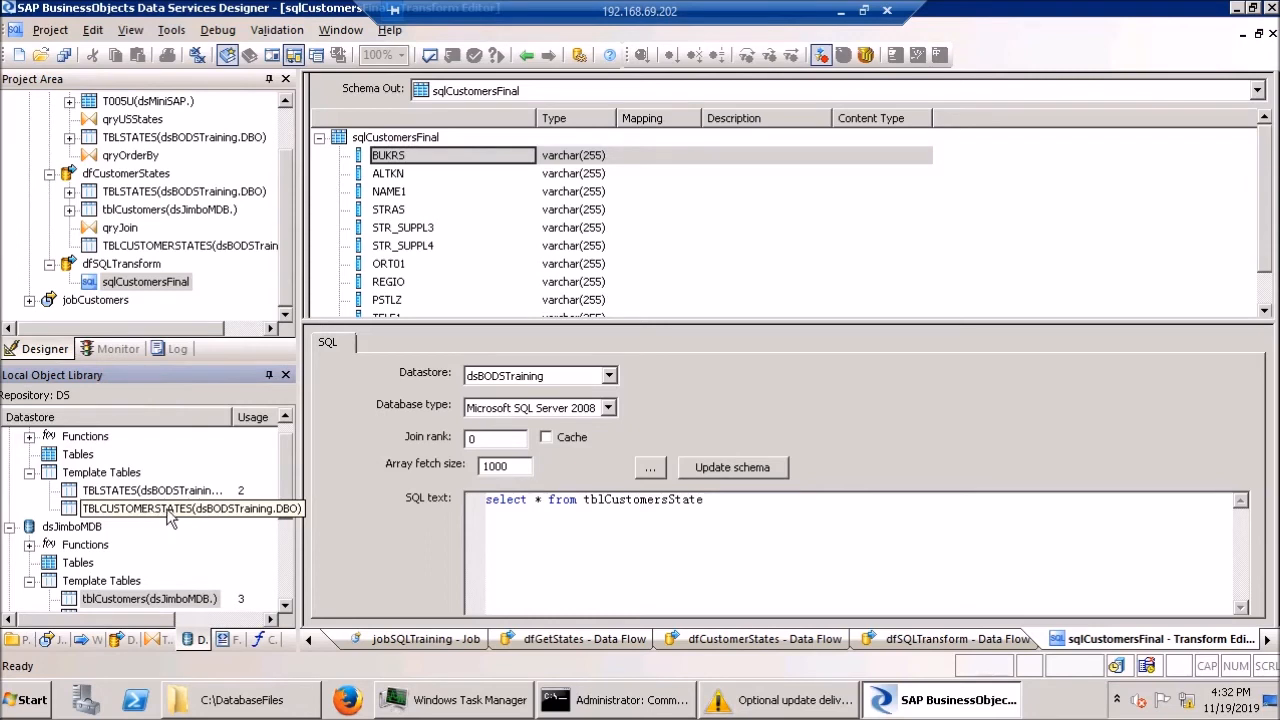
{"action": "left_click", "coordinate": [722, 504]}
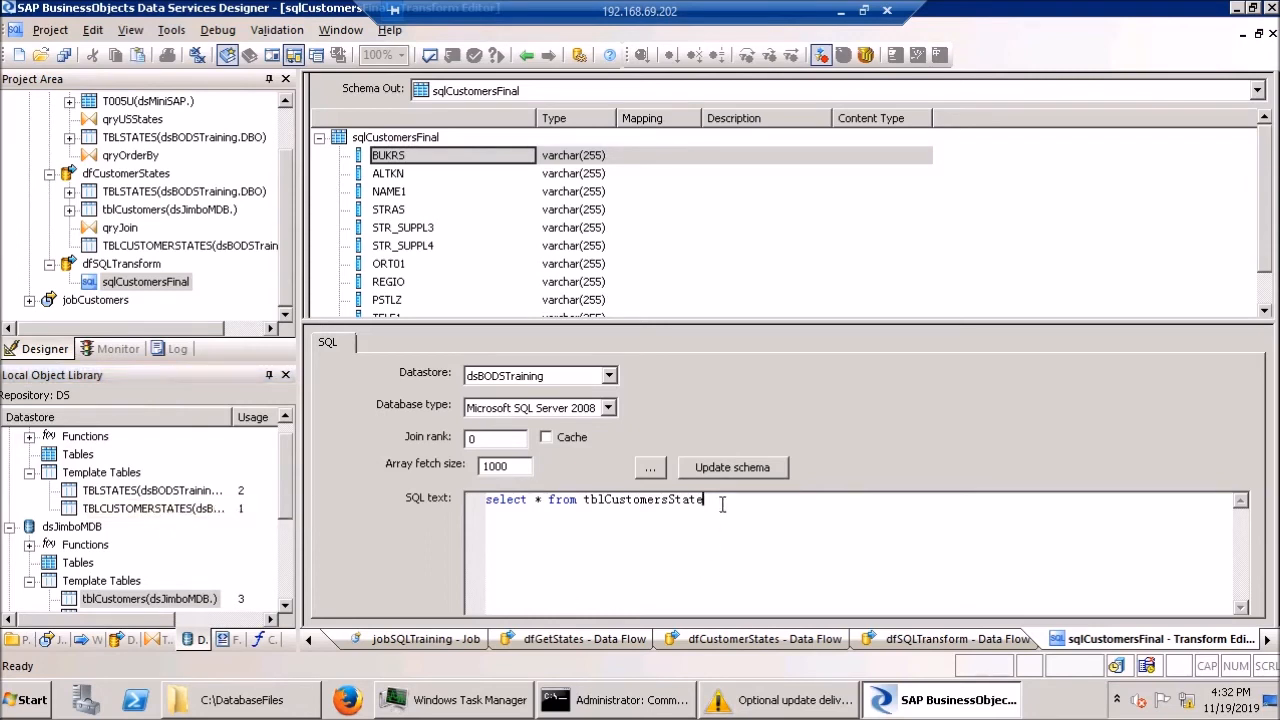
{"action": "key", "text": "BackSpace"}
{"action": "key", "text": "BackSpace"}
{"action": "key", "text": "BackSpace"}
{"action": "key", "text": "BackSpace"}
{"action": "type", "text": "States"}
{"action": "left_click", "coordinate": [710, 466]}
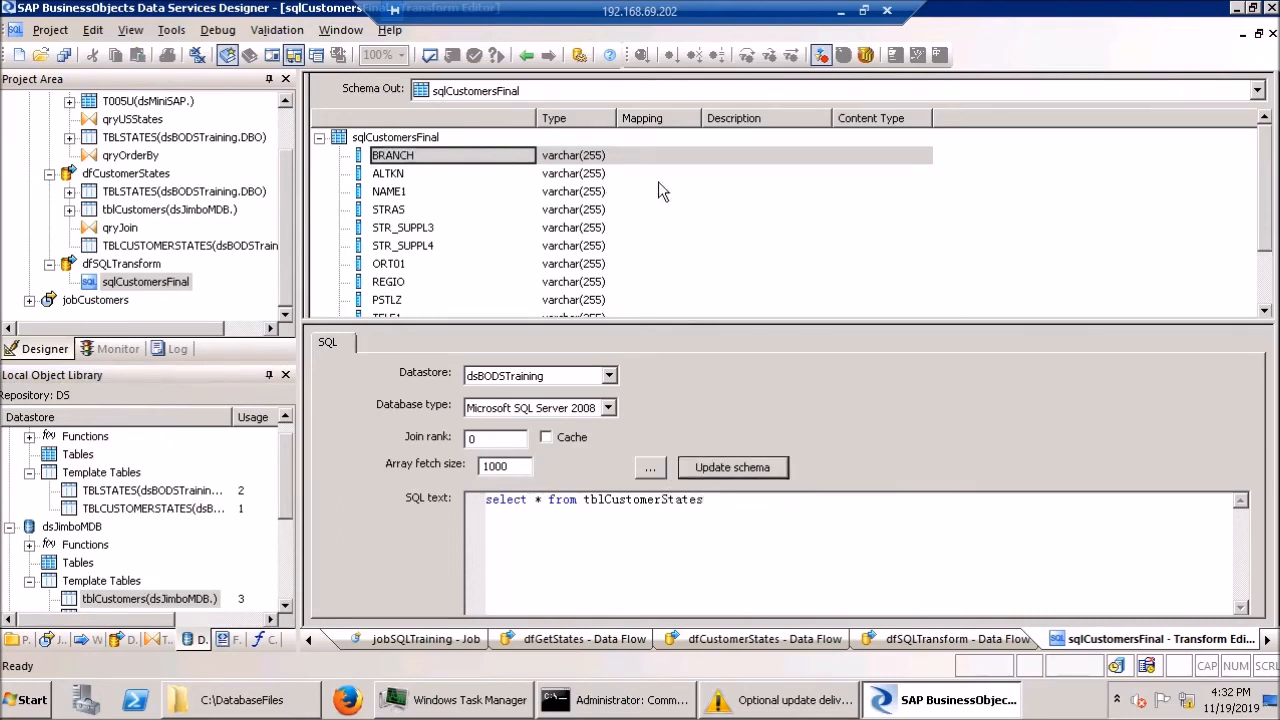
{"action": "left_click", "coordinate": [1264, 271]}
{"action": "left_click_drag", "start_coordinate": [1264, 265], "coordinate": [1264, 166]}
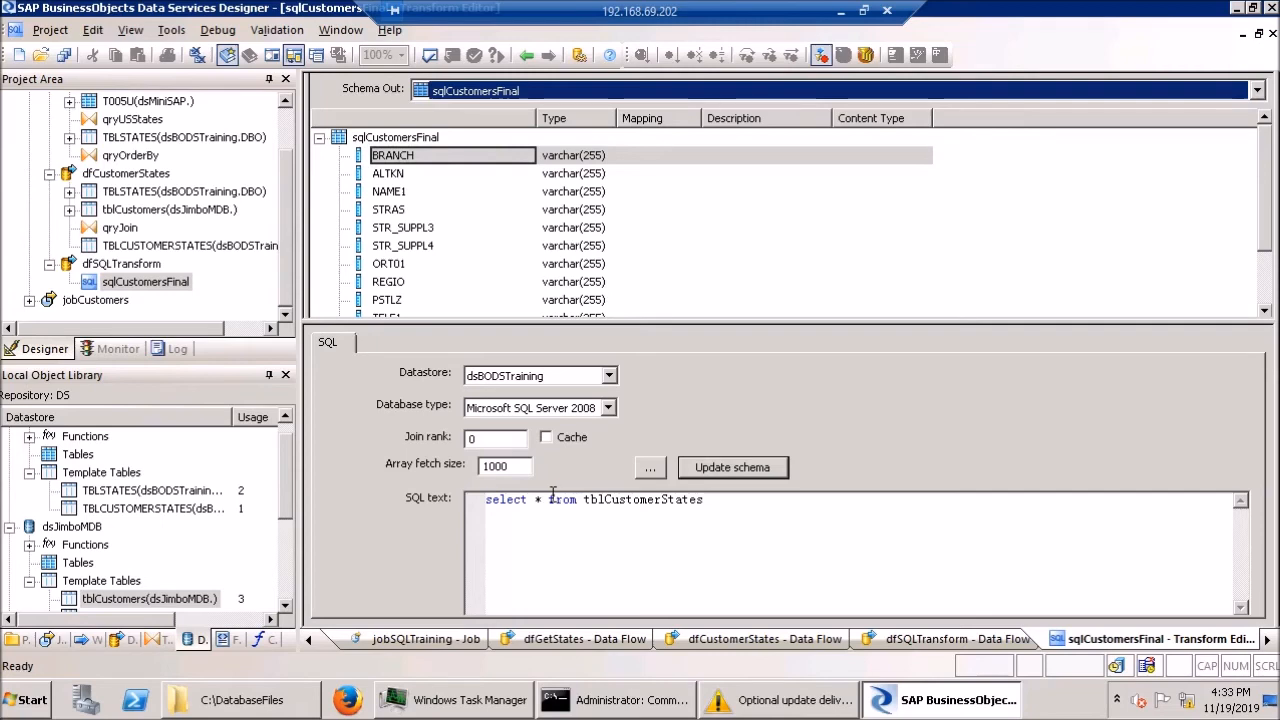
- Add a Query transform named qryCustomerFilter to dfSQLTransform and connect sqlCustomersFinal to it
{"action": "left_click", "coordinate": [1273, 33]}
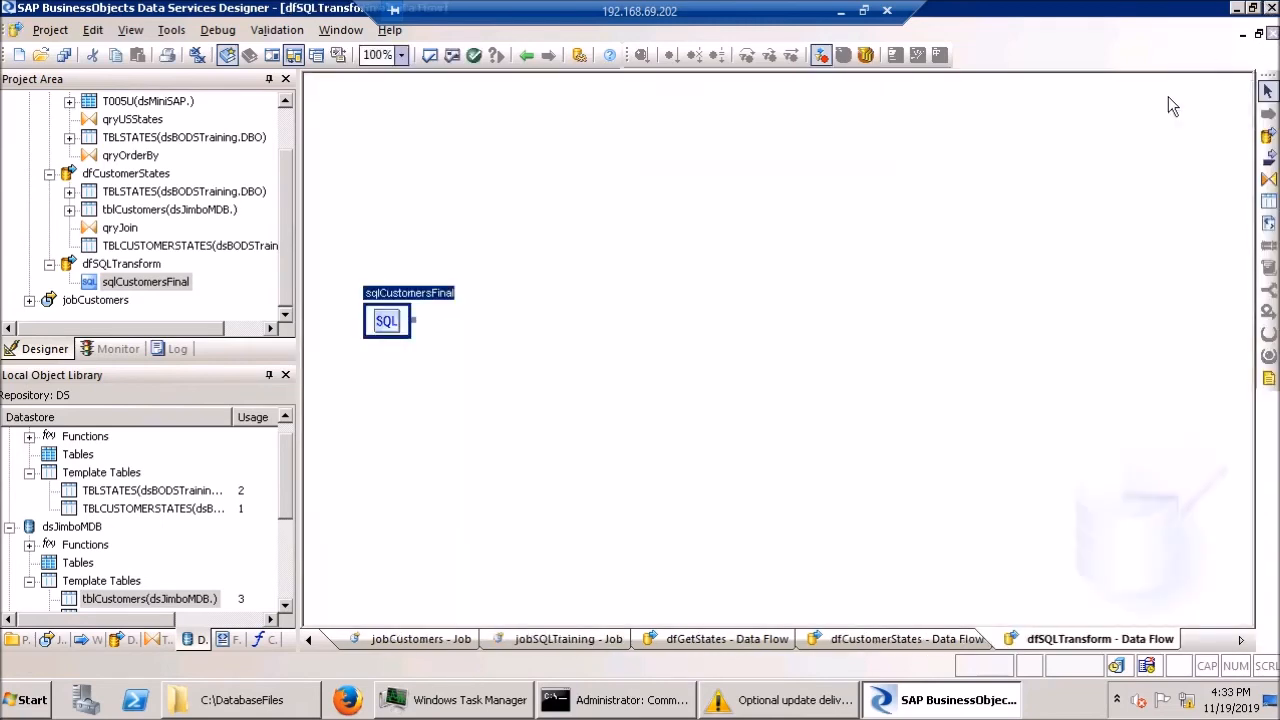
{"action": "left_click", "coordinate": [1267, 180]}
{"action": "left_click", "coordinate": [551, 297]}
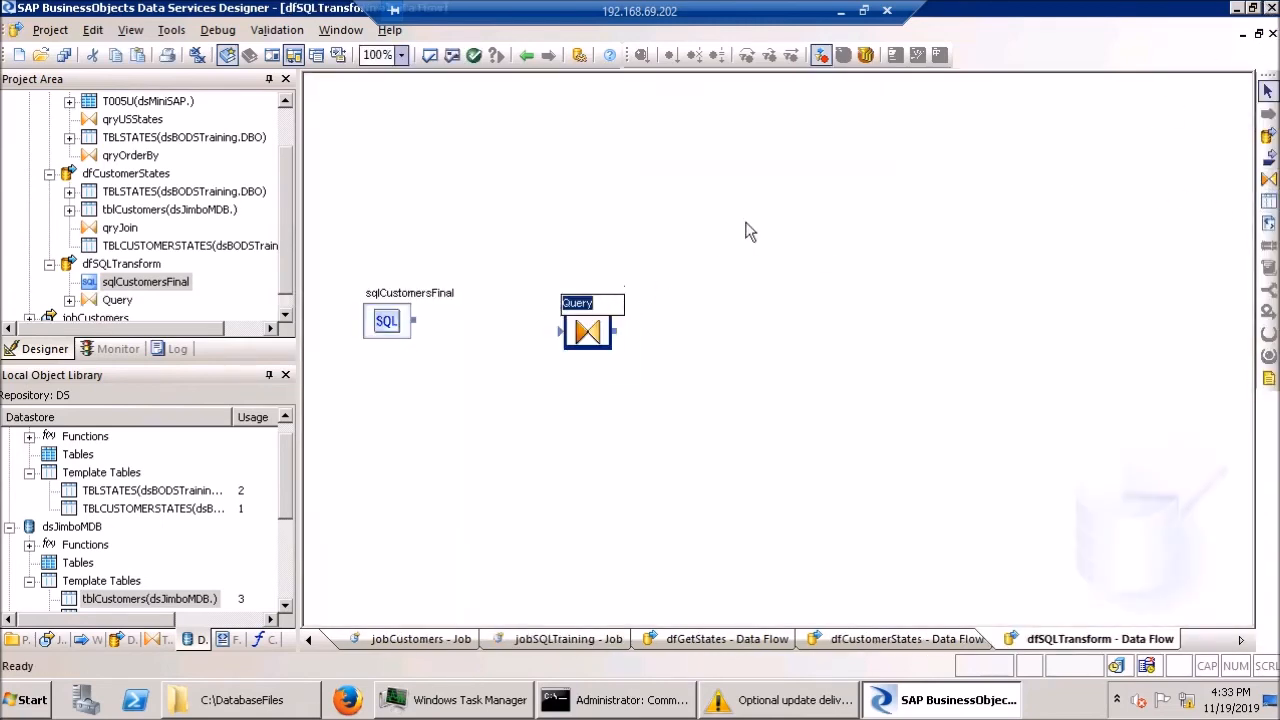
{"action": "type", "text": "qry"}
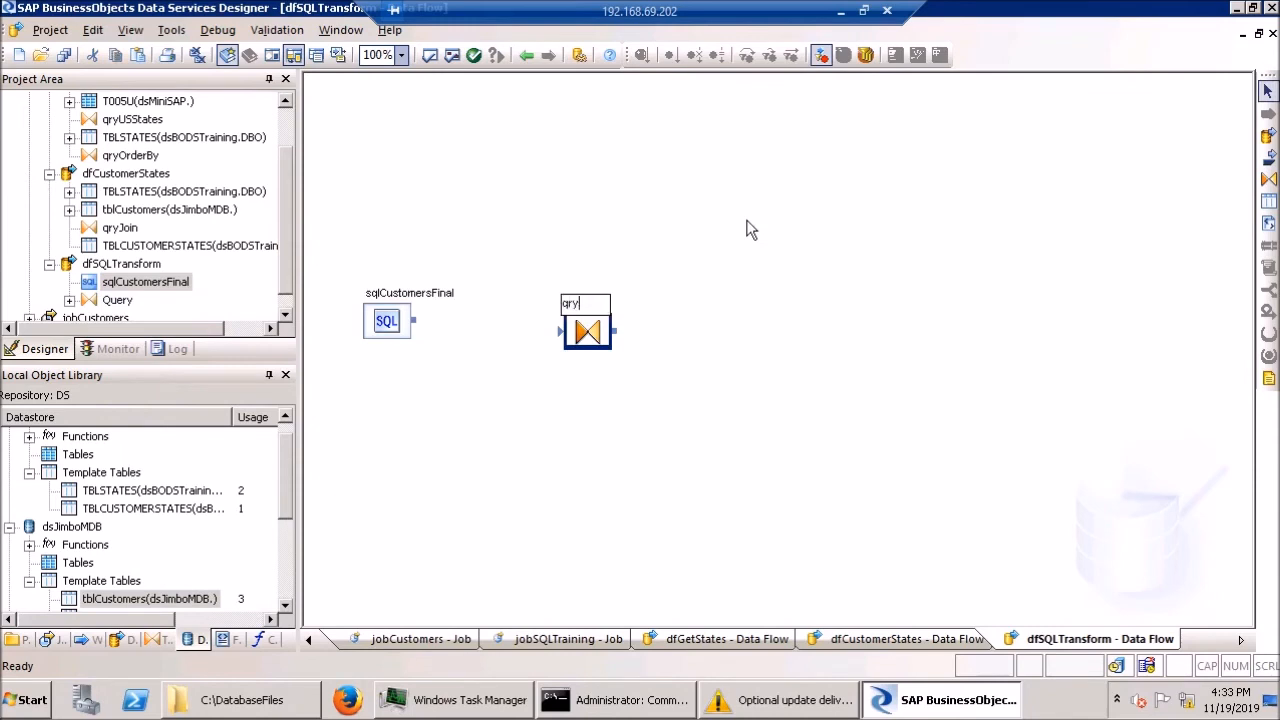
{"action": "type", "text": "CustomerFilter"}
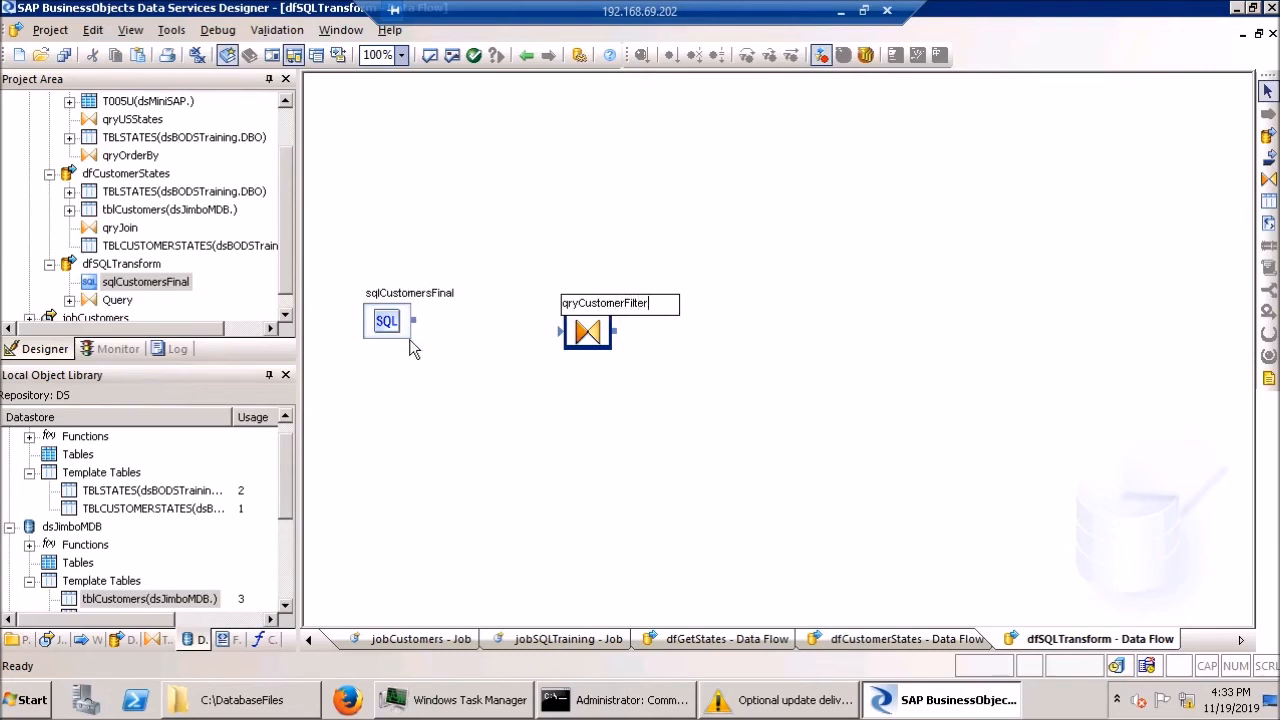
{"action": "left_click_drag", "start_coordinate": [413, 322], "coordinate": [585, 335]}
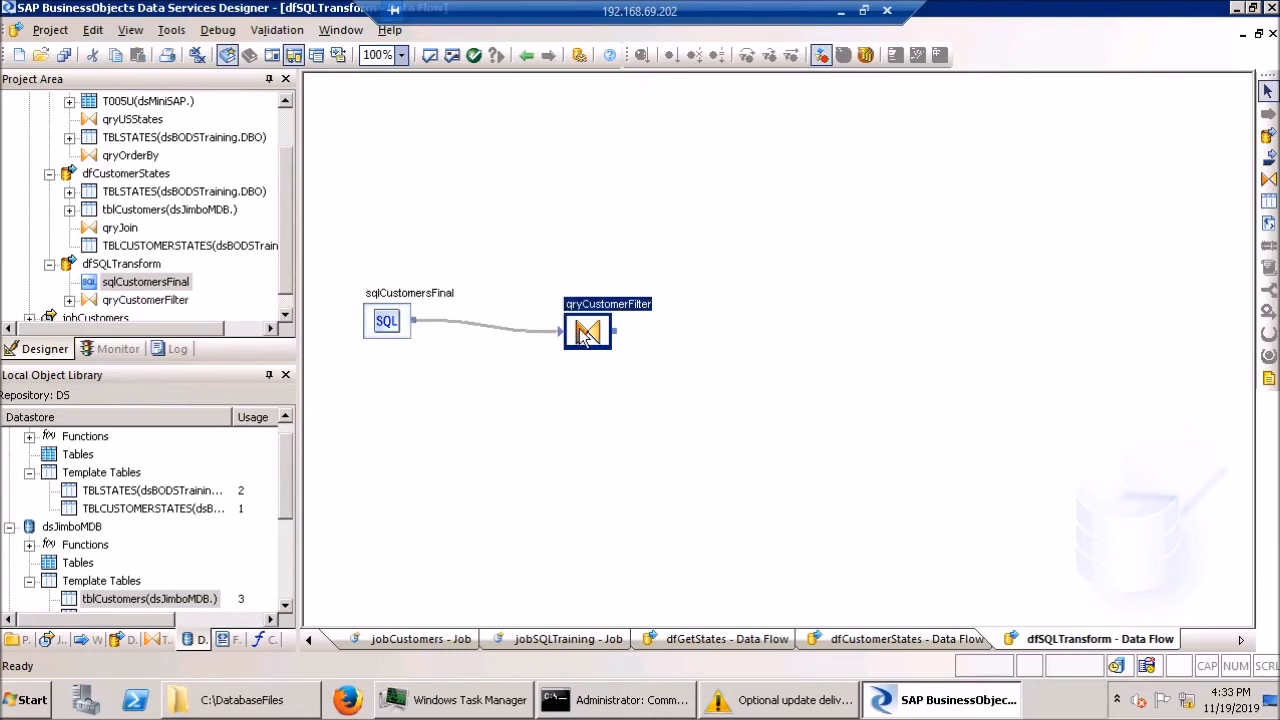
- Map all input columns from BRANCH to BEZEI into the output schema of qryCustomerFilter
{"action": "double_click", "coordinate": [585, 335]}
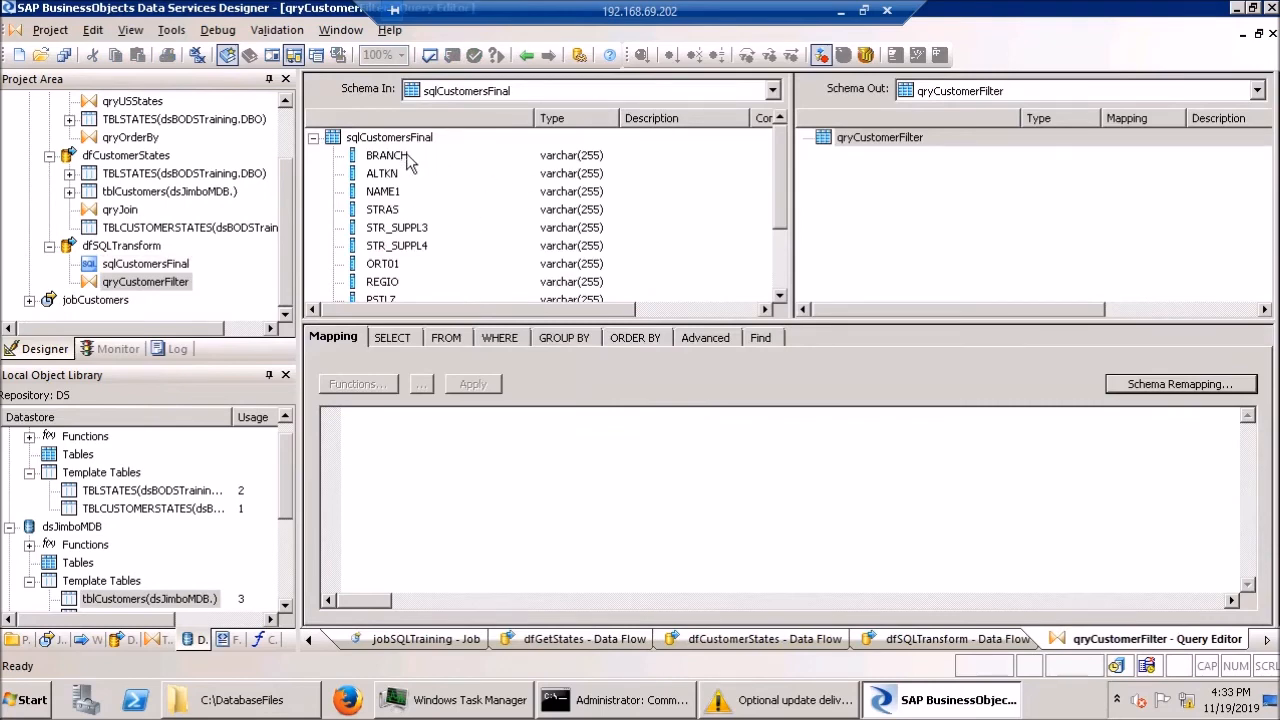
{"action": "left_click", "coordinate": [393, 160]}
{"action": "left_click", "coordinate": [785, 278]}
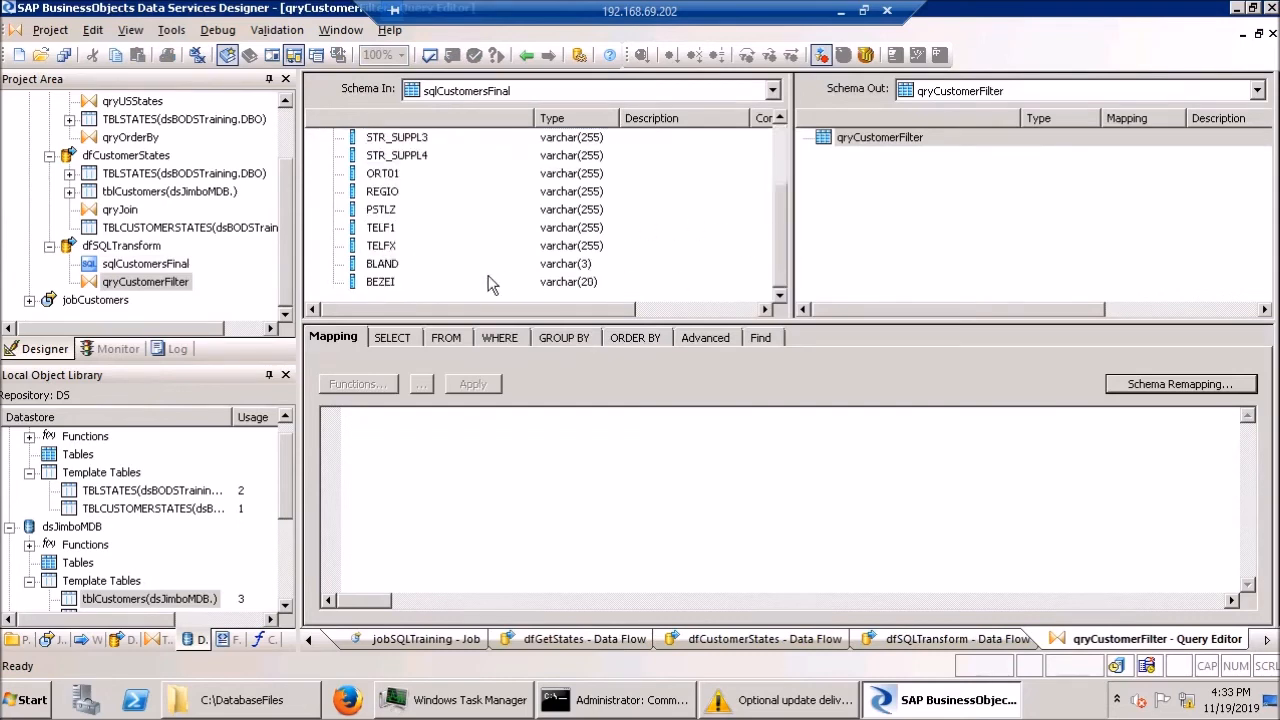
{"action": "left_click", "coordinate": [437, 283], "text": "shift"}
{"action": "right_click", "coordinate": [453, 262]}
{"action": "left_click", "coordinate": [535, 459]}
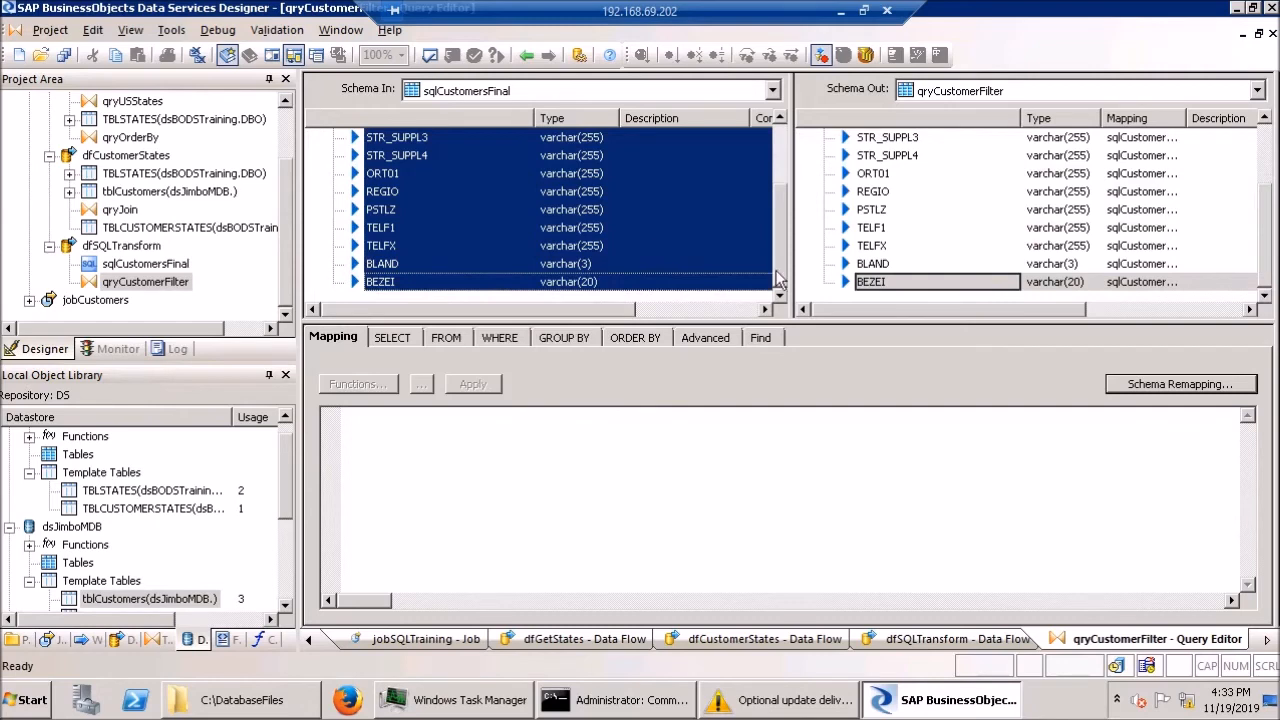
{"action": "left_click", "coordinate": [1265, 157]}
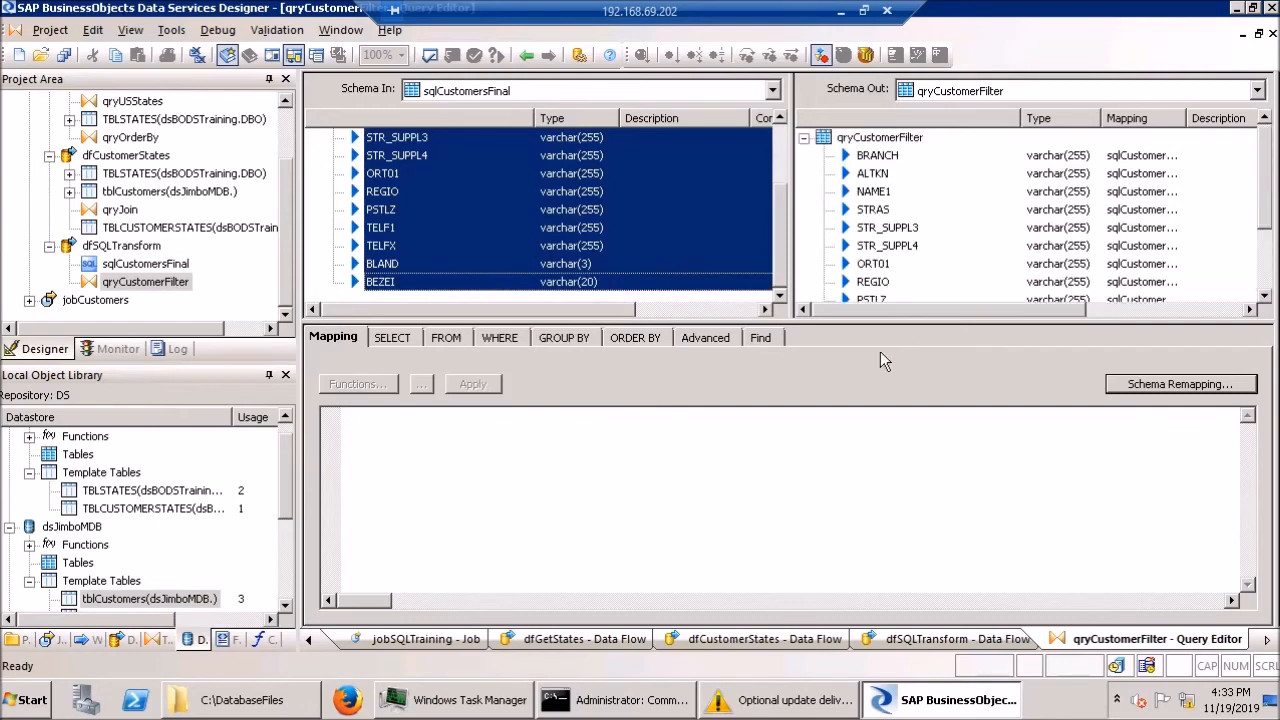
- Order qryCustomerFilter by STRAS ascending and NAME1 descending
{"action": "left_click", "coordinate": [653, 344]}
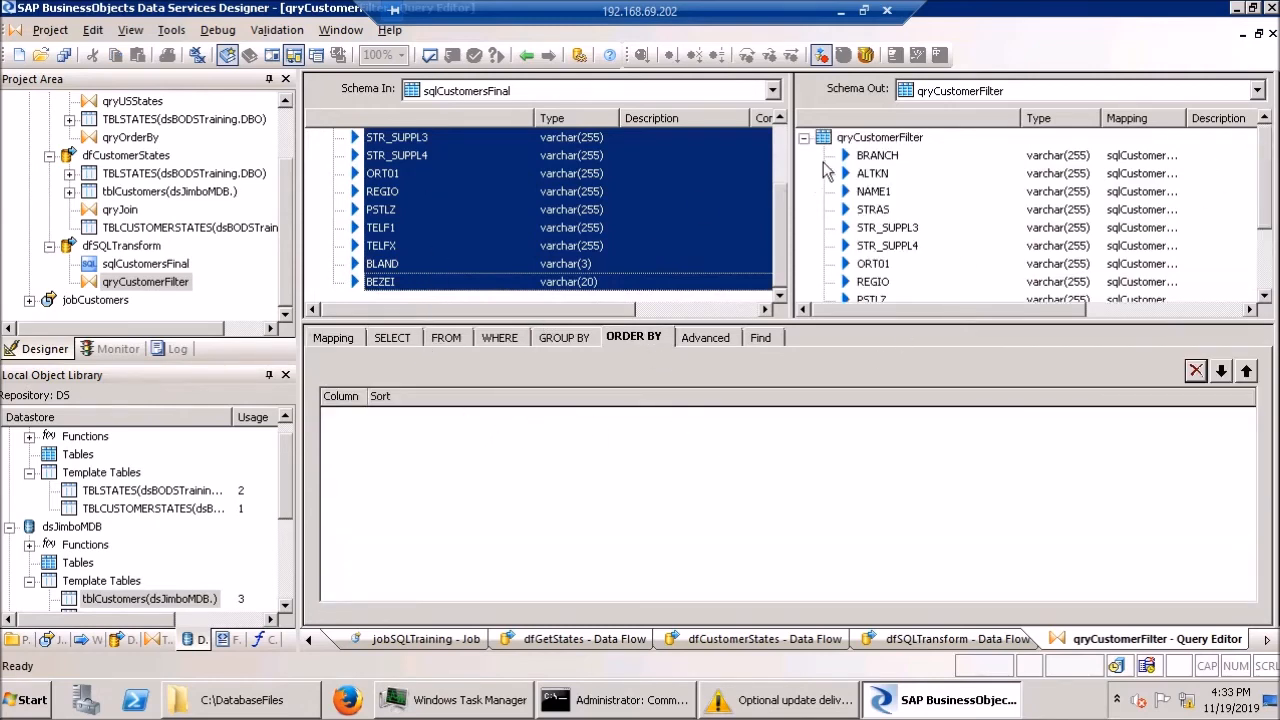
{"action": "scroll", "coordinate": [787, 150], "scroll_direction": "up", "scroll_amount": 2}
{"action": "left_click", "coordinate": [430, 175]}
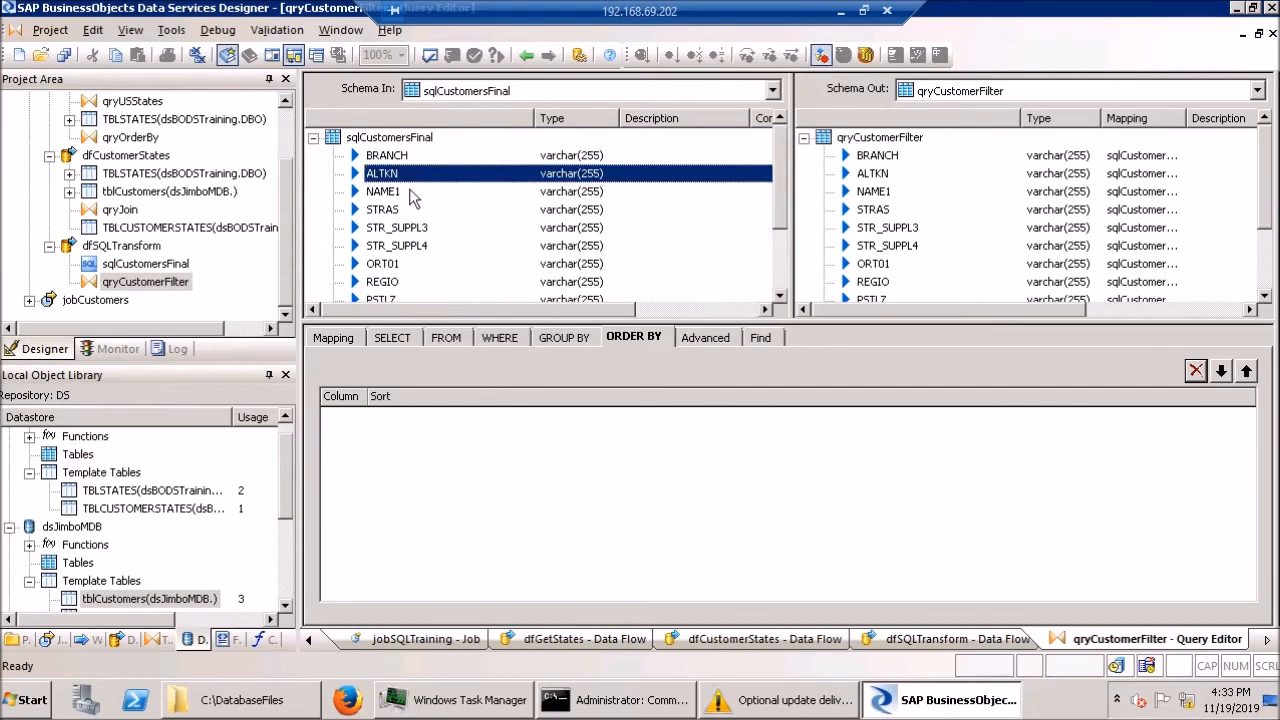
{"action": "left_click_drag", "start_coordinate": [390, 218], "coordinate": [548, 521]}
{"action": "left_click_drag", "start_coordinate": [396, 190], "coordinate": [629, 501]}
{"action": "left_click", "coordinate": [1250, 434]}
{"action": "left_click", "coordinate": [1246, 433]}
{"action": "left_click", "coordinate": [670, 468]}
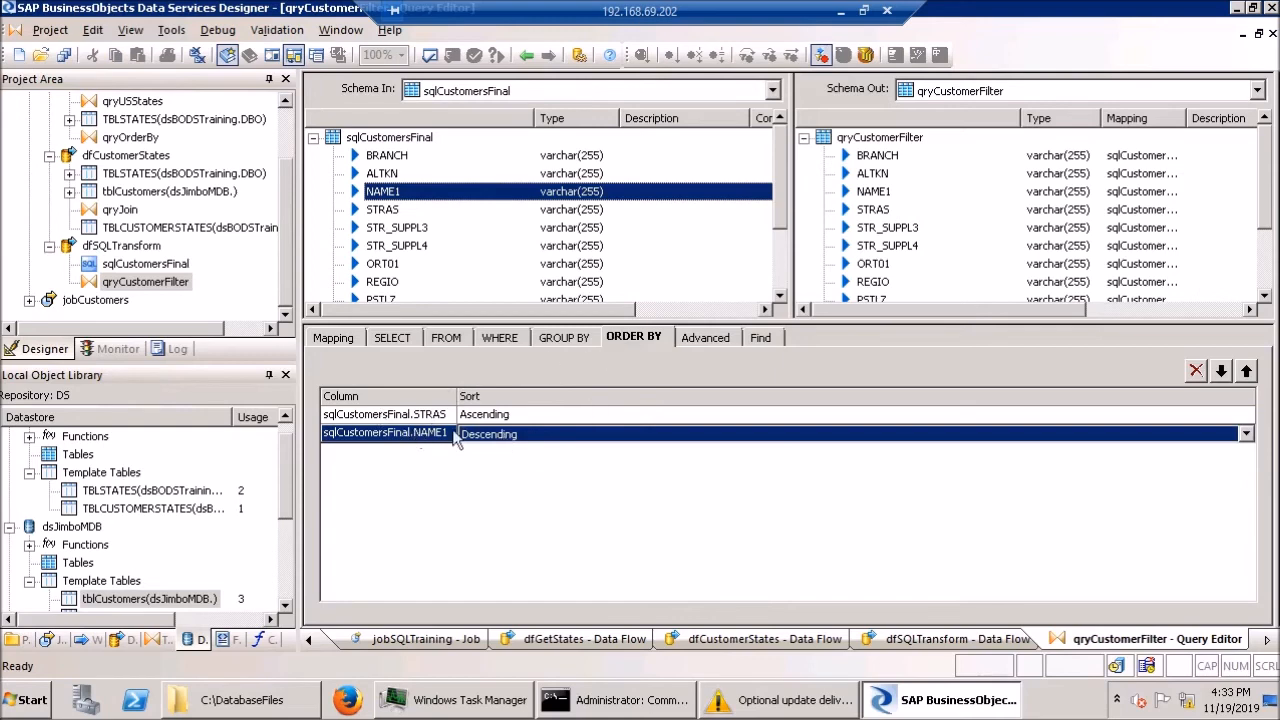
{"action": "left_click", "coordinate": [515, 443]}
- Add a template table tblFinale in datastore dsJimboMDB to dfSQLTransform and connect qryCustomerFilter to it
{"action": "left_click", "coordinate": [1272, 35]}
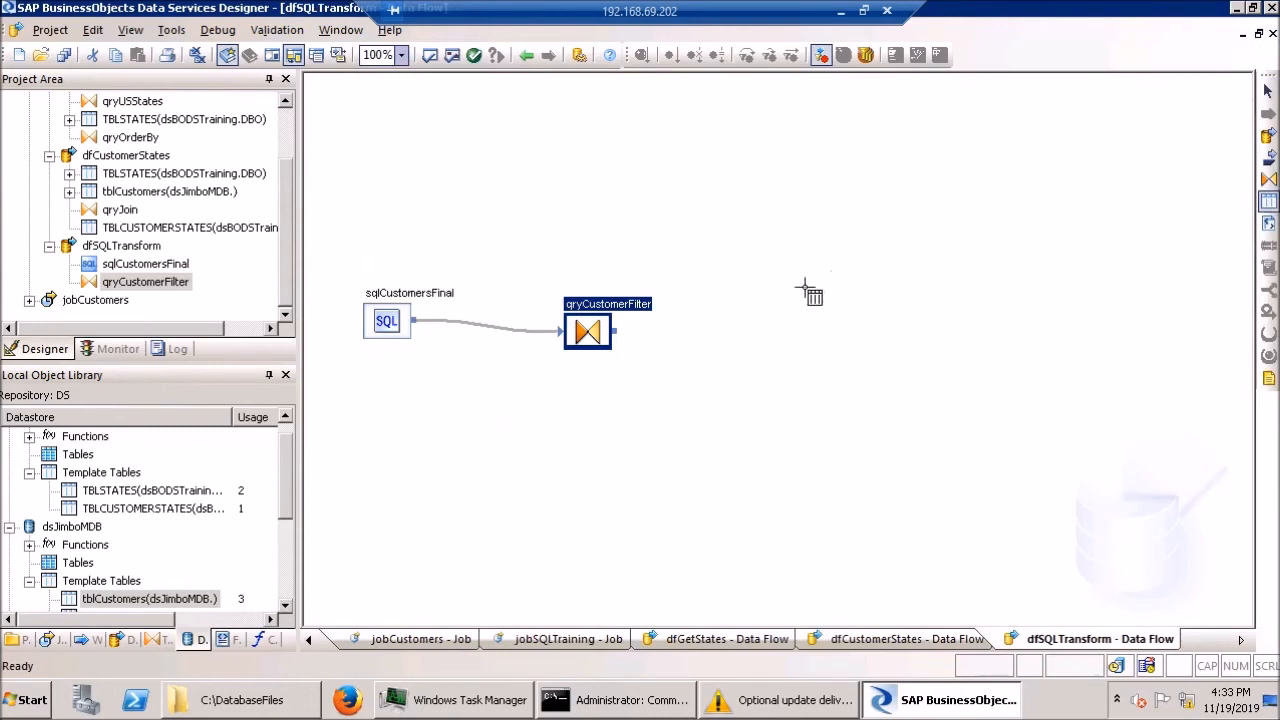
{"action": "left_click", "coordinate": [829, 282]}
{"action": "type", "text": "tblFinale"}
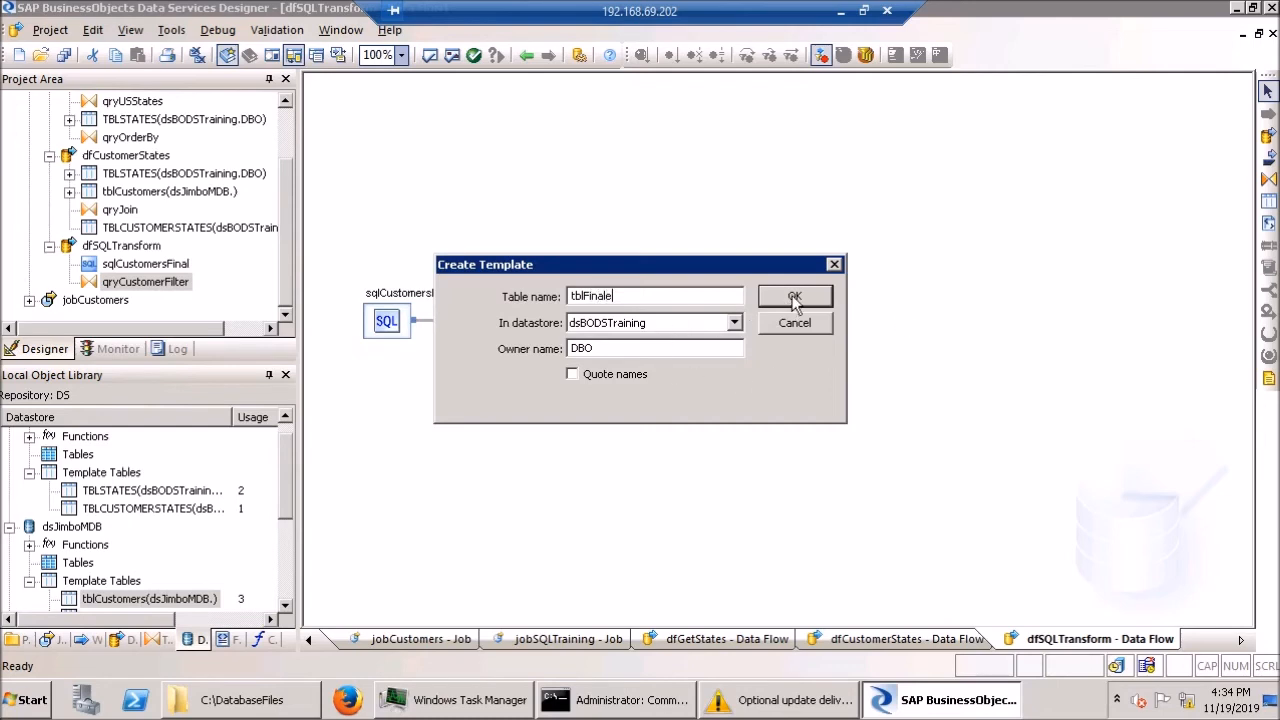
{"action": "left_click", "coordinate": [735, 322]}
{"action": "left_click", "coordinate": [655, 354]}
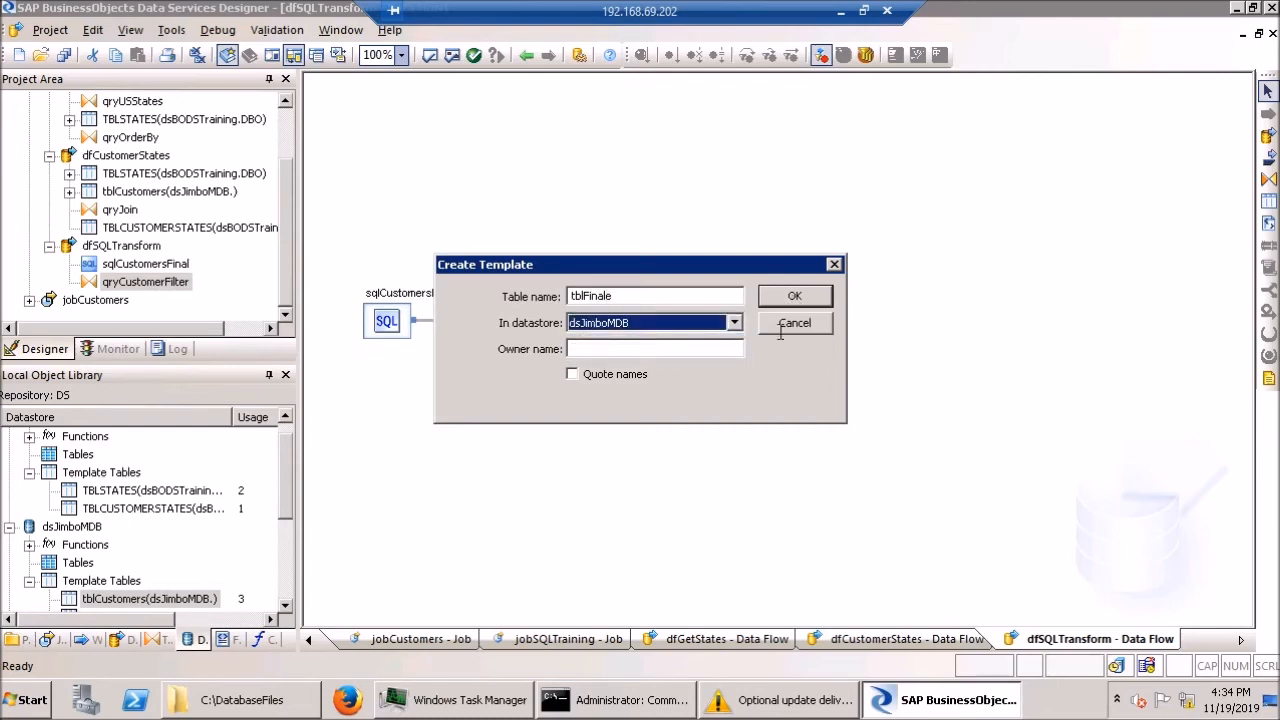
{"action": "left_click", "coordinate": [794, 296]}
{"action": "left_click_drag", "start_coordinate": [623, 337], "coordinate": [785, 327]}
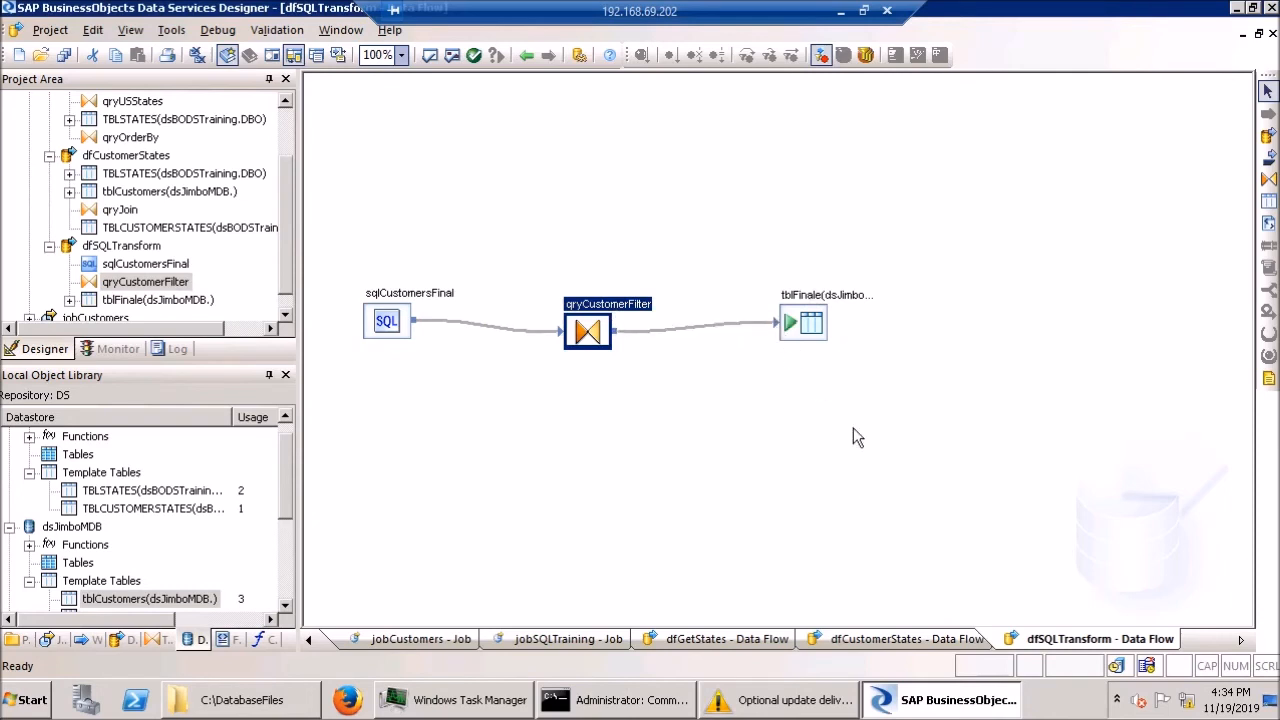
{"action": "left_click_drag", "start_coordinate": [812, 328], "coordinate": [827, 343]}
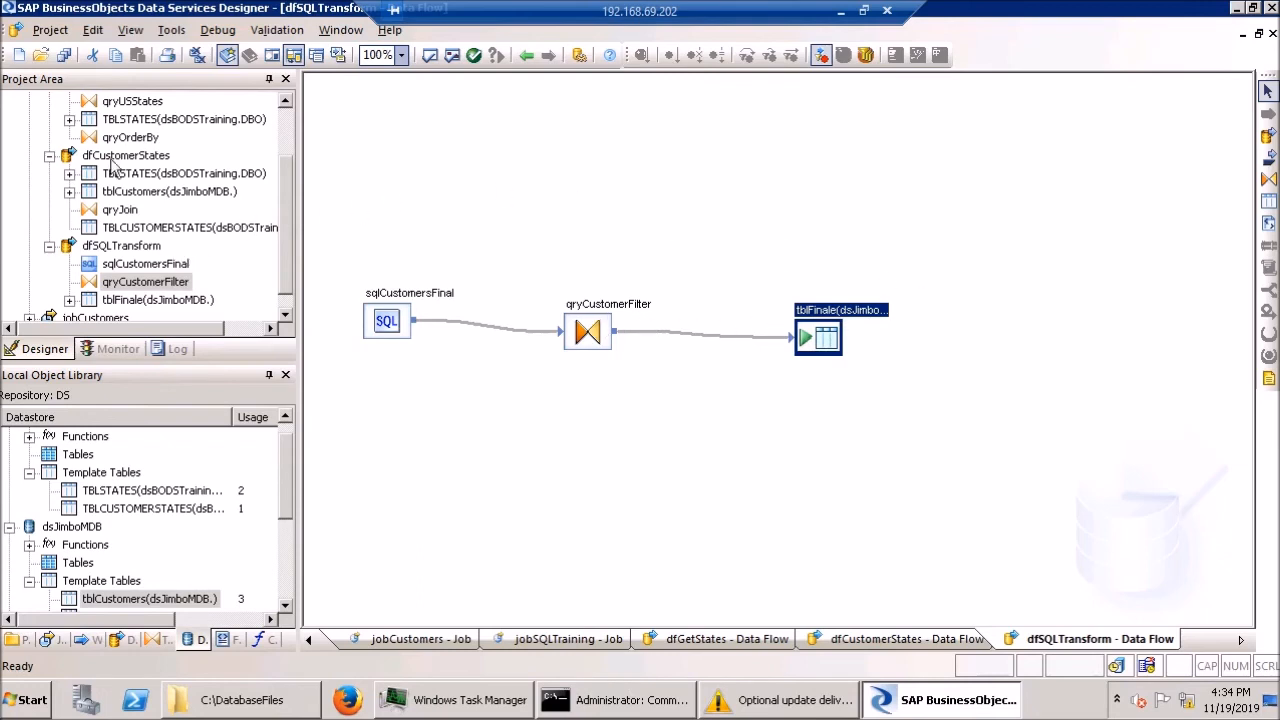
- Execute jobSQLTraining, saving the changes and accepting the default execution properties
{"action": "scroll", "coordinate": [289, 125], "scroll_direction": "up", "scroll_amount": 2}
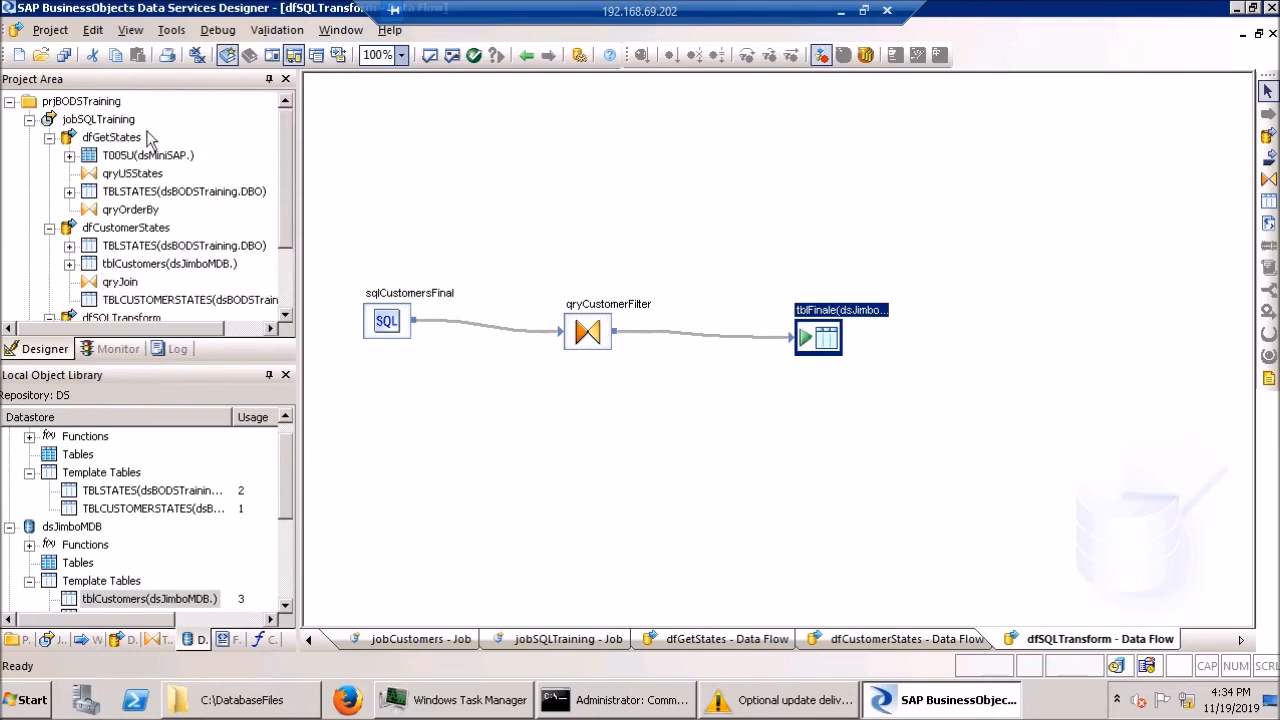
{"action": "left_click", "coordinate": [90, 120]}
{"action": "right_click", "coordinate": [90, 120]}
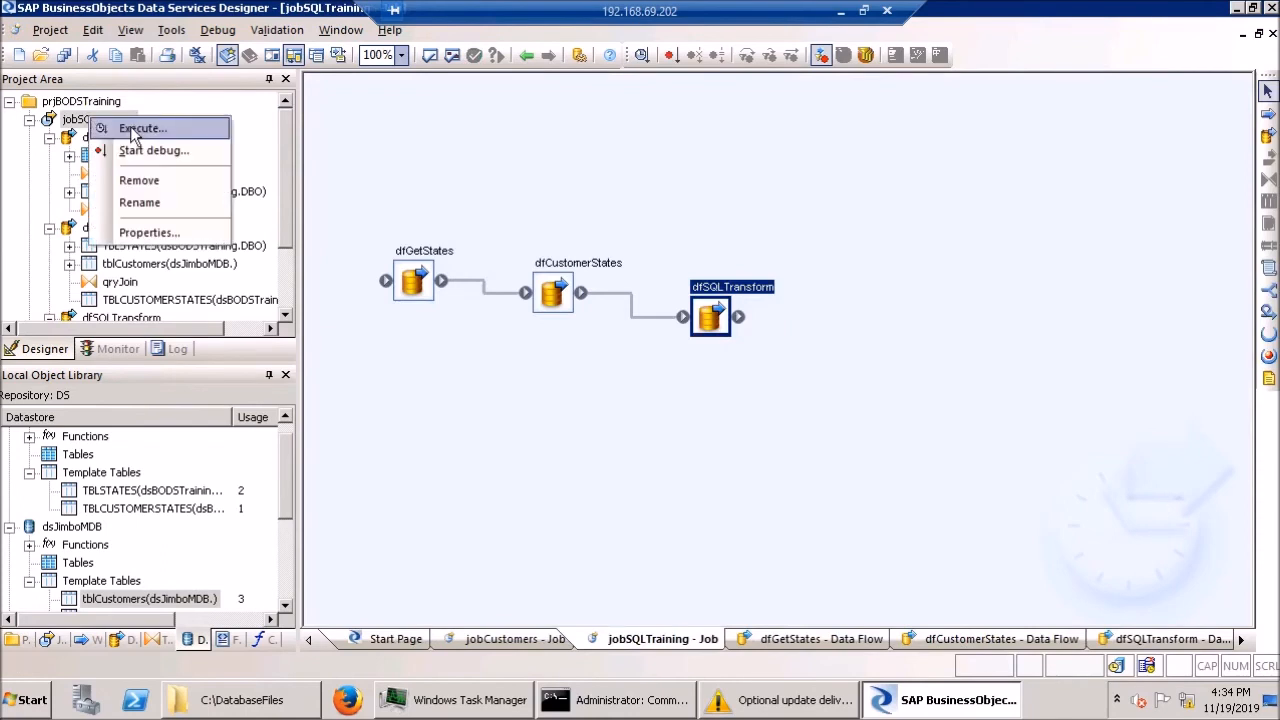
{"action": "left_click", "coordinate": [135, 127]}
{"action": "left_click", "coordinate": [503, 452]}
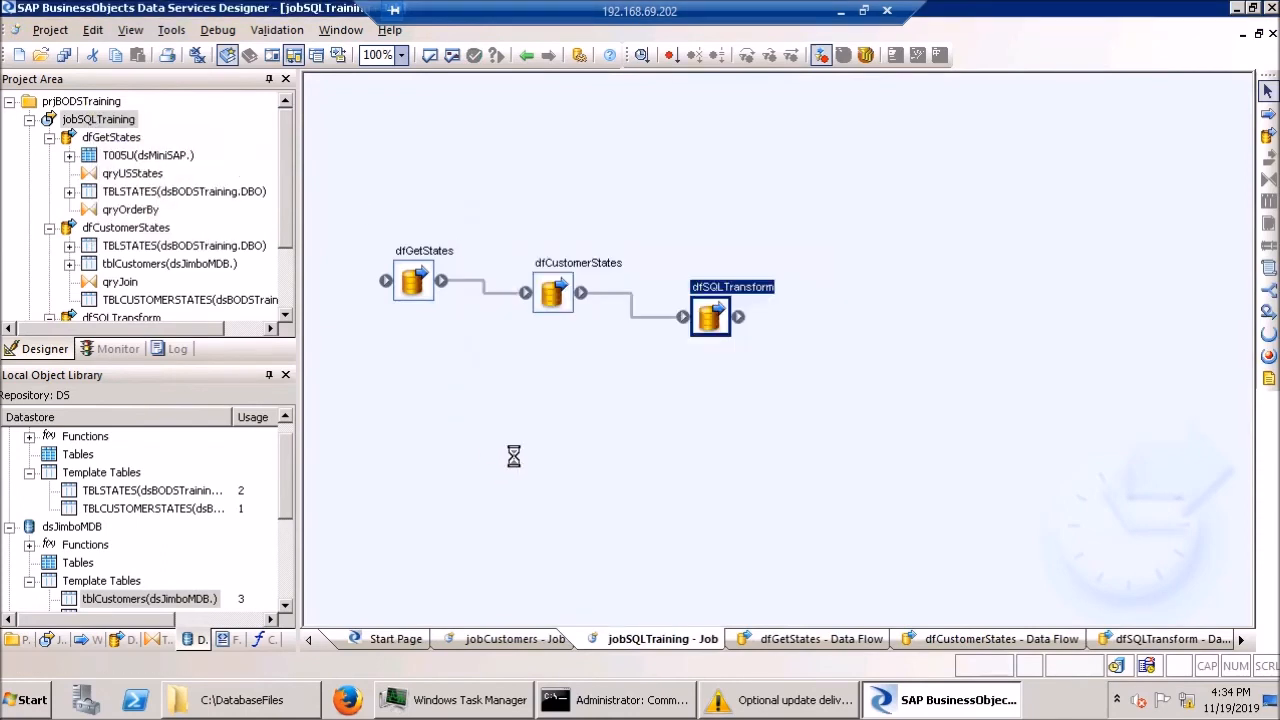
{"action": "left_click", "coordinate": [730, 588]}
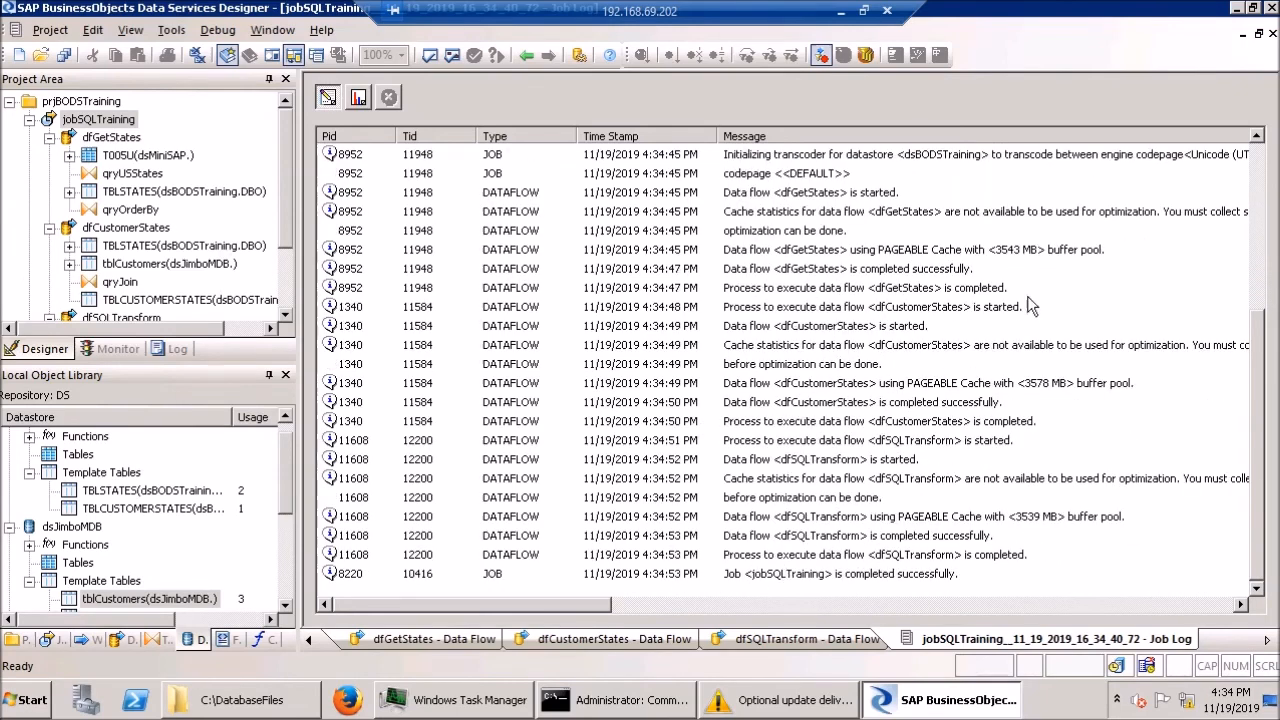
- Close the job log and examine the tblFinale data, checking the sort order of its rows by STRAS and NAME1
{"action": "left_click", "coordinate": [1272, 34]}
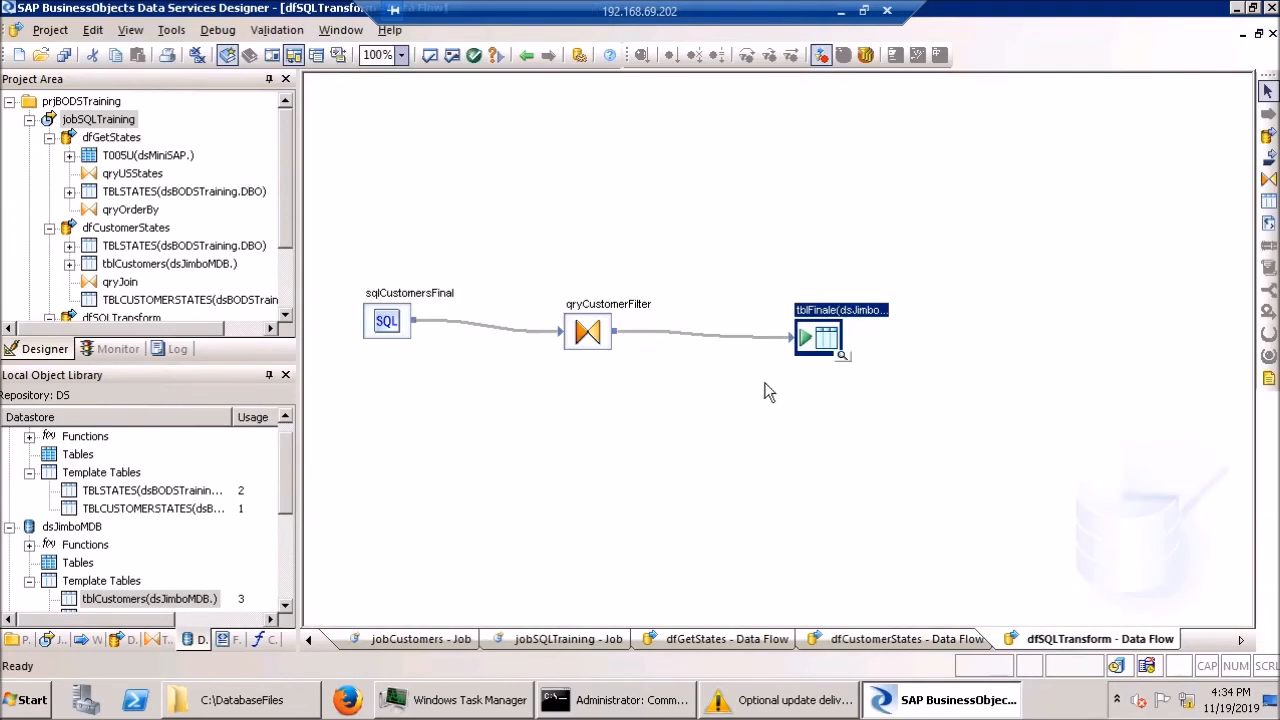
{"action": "right_click", "coordinate": [823, 337]}
{"action": "left_click", "coordinate": [808, 333]}
{"action": "left_click", "coordinate": [845, 357]}
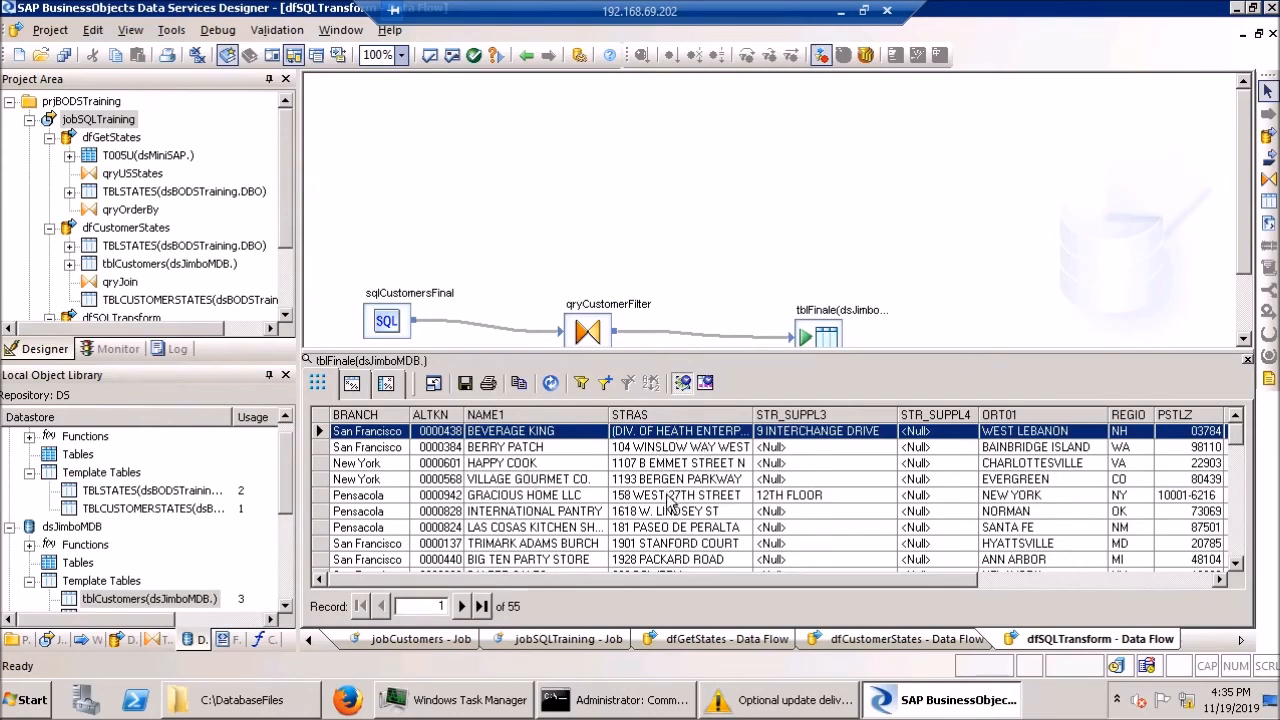
{"action": "scroll", "coordinate": [1230, 462], "scroll_direction": "down", "scroll_amount": 4}
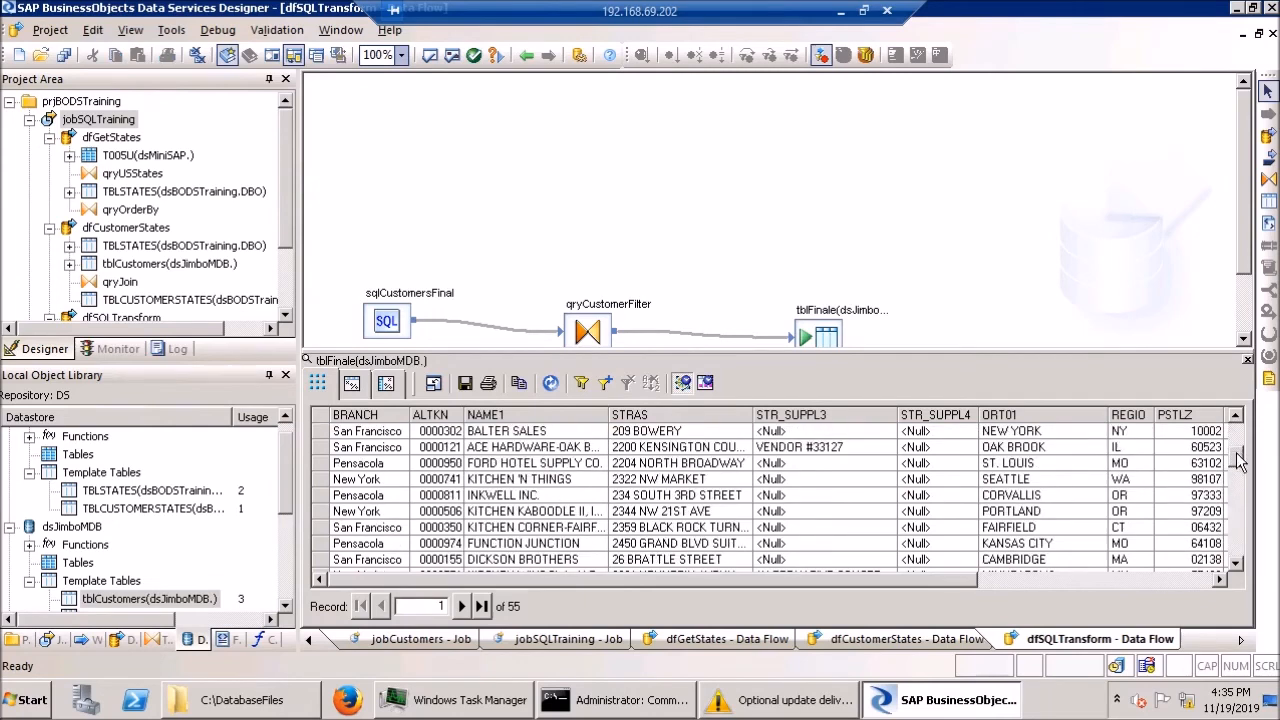
{"action": "scroll", "coordinate": [1238, 503], "scroll_direction": "down", "scroll_amount": 6}
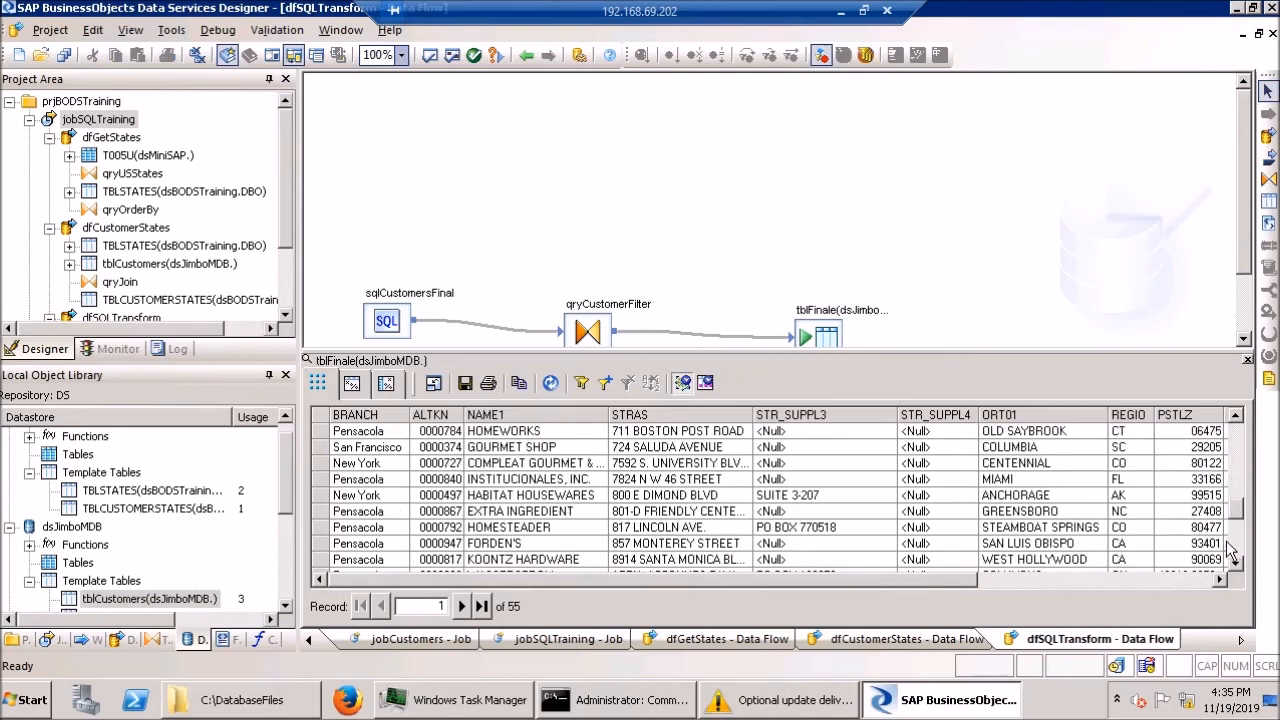
{"action": "scroll", "coordinate": [1232, 550], "scroll_direction": "down", "scroll_amount": 3}
{"action": "scroll", "coordinate": [1237, 563], "scroll_direction": "down", "scroll_amount": 3}
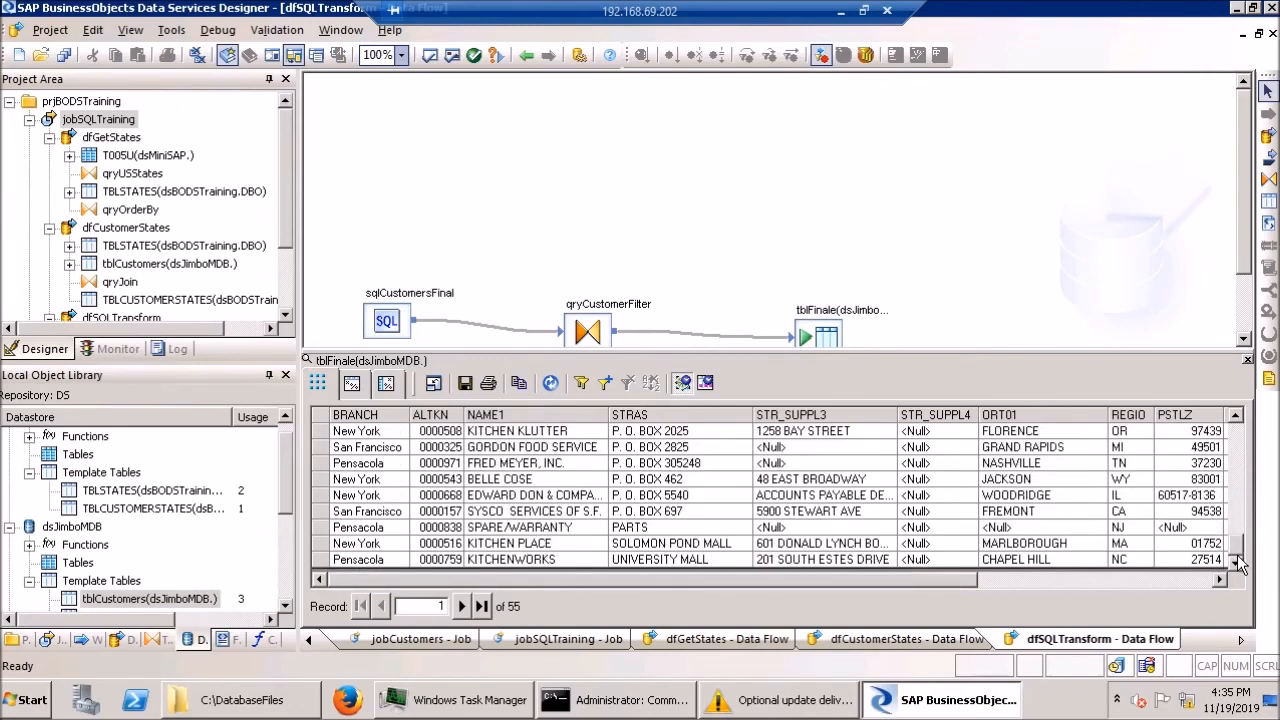
{"action": "left_click_drag", "start_coordinate": [1235, 505], "coordinate": [1236, 420]}
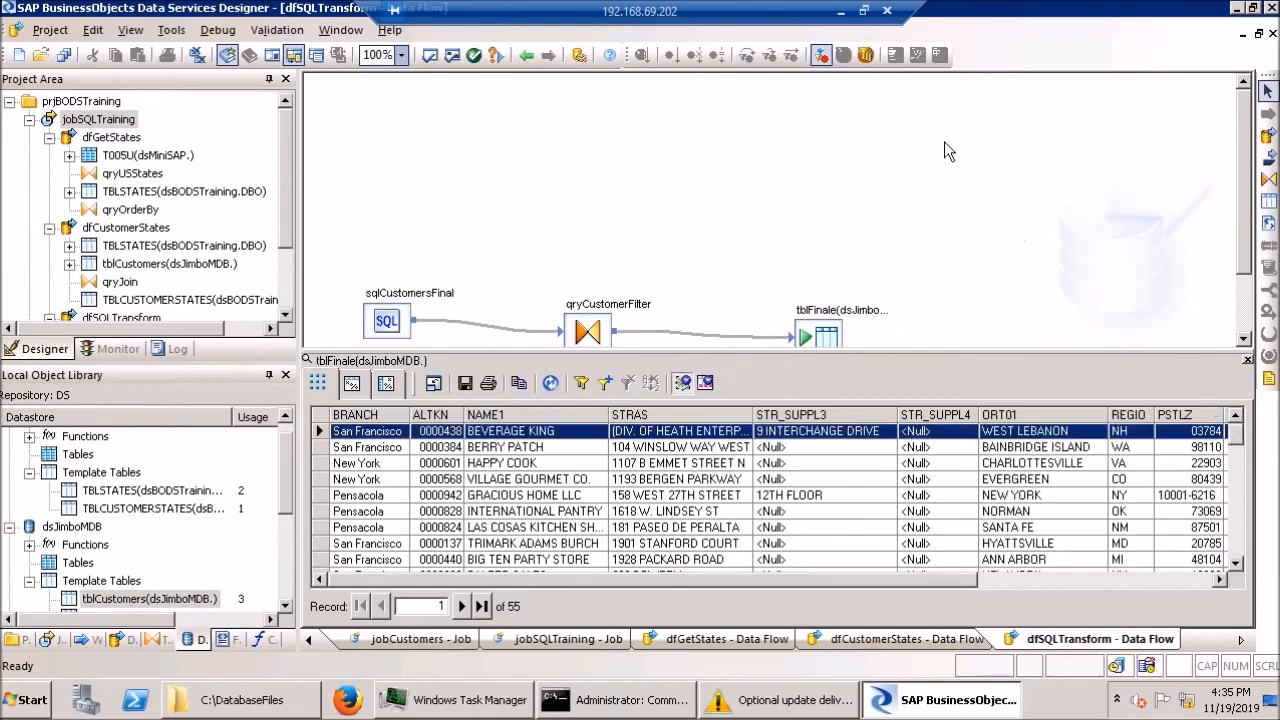